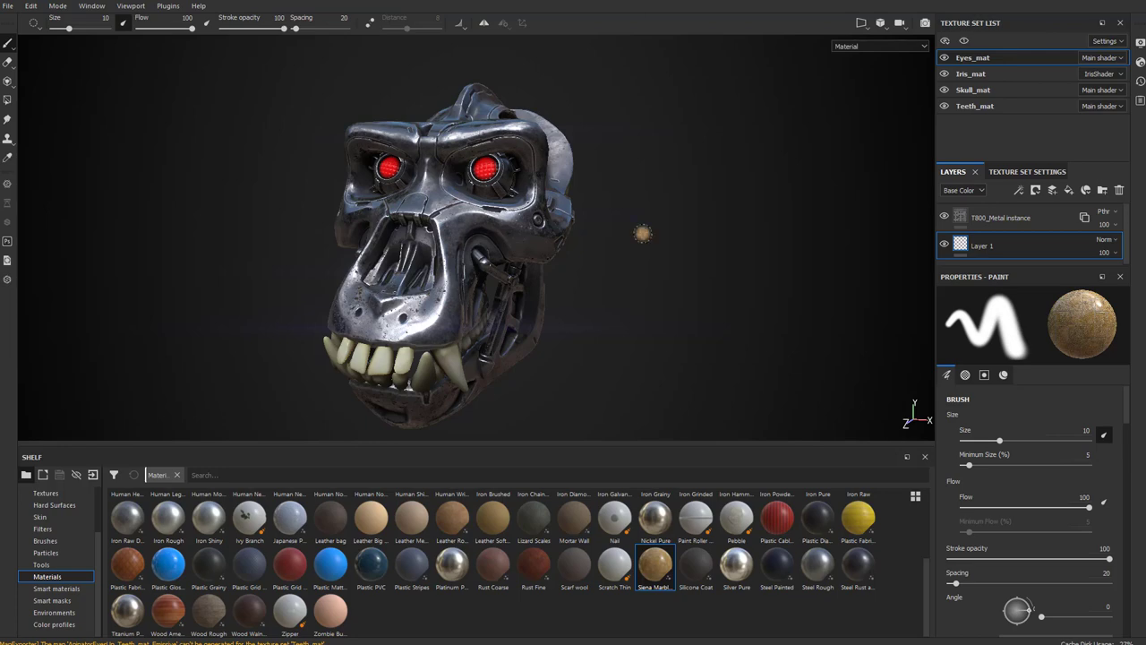
Step: Open the texture export settings for the skull model and reposition the export window
left_click_drag(639, 230, 631, 188, "alt")
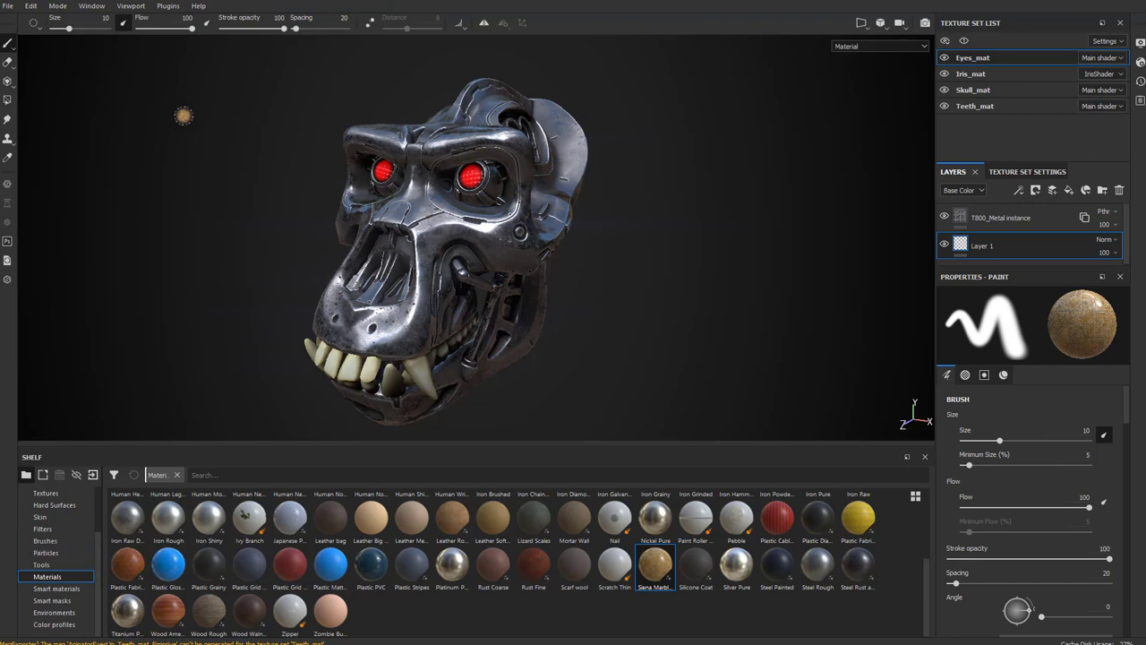
left_click(8, 6)
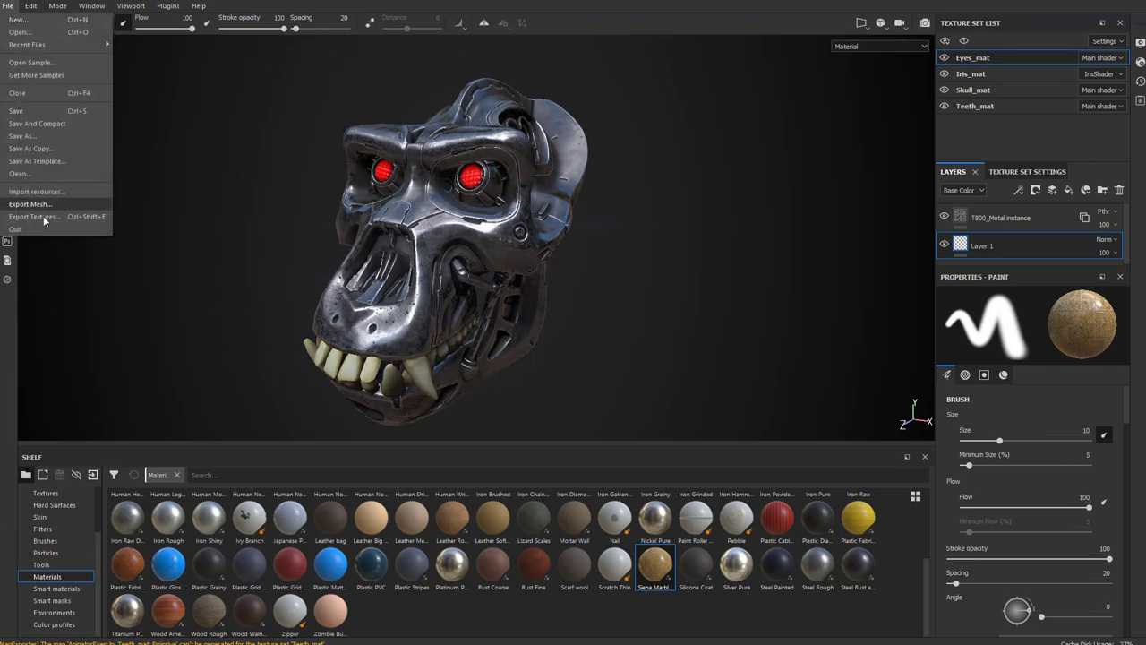
left_click(101, 218)
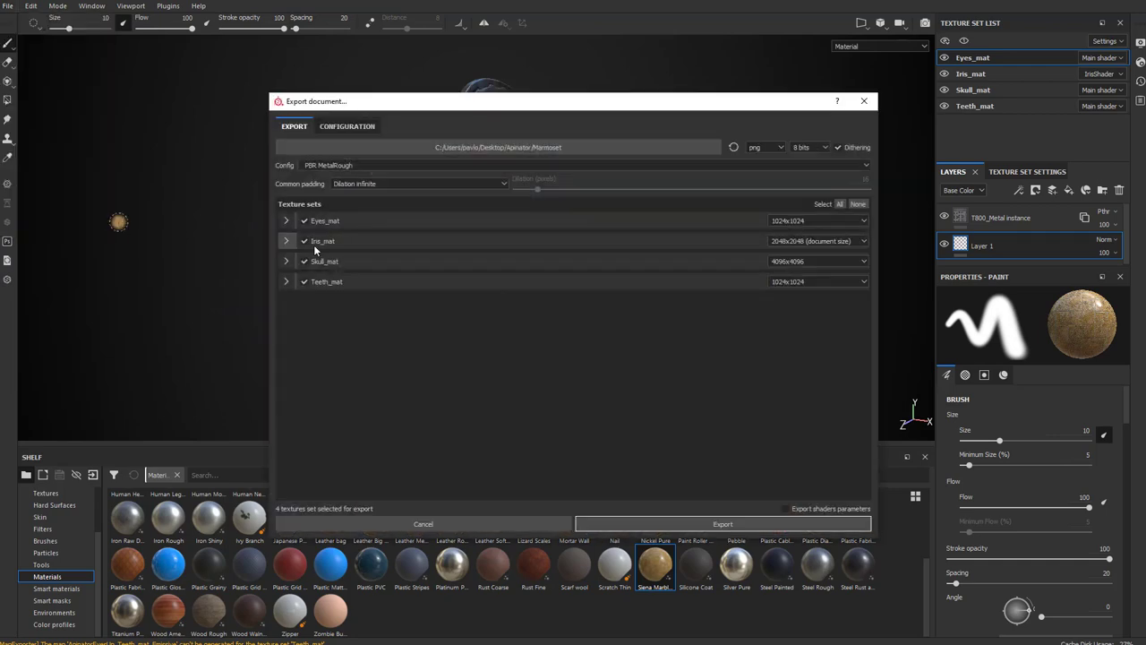
left_click_drag(406, 106, 297, 66)
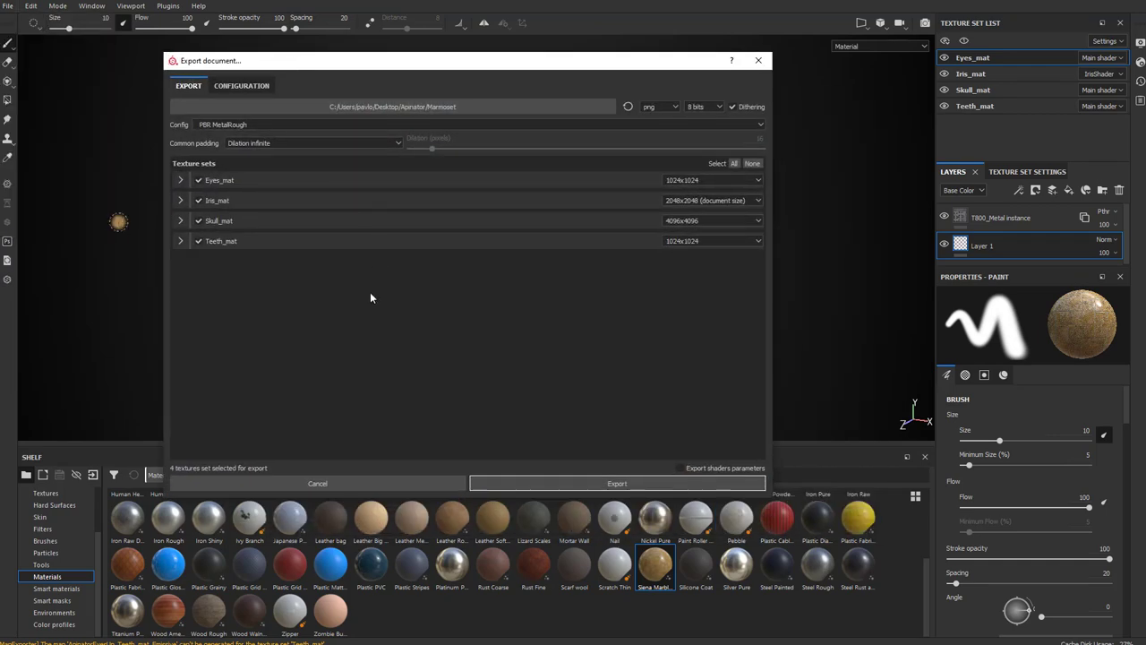
Step: Browse the available export configs and show the output map configuration of the Unreal Engine 4 (Packed) preset
left_click(266, 127)
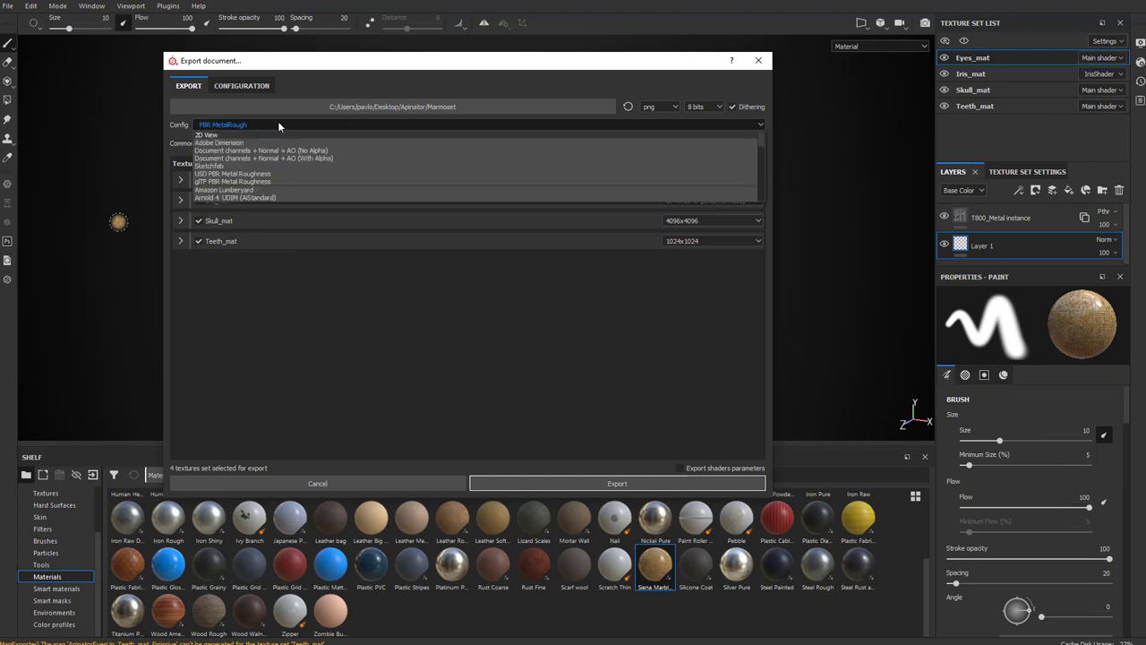
scroll(287, 141, "down", 6)
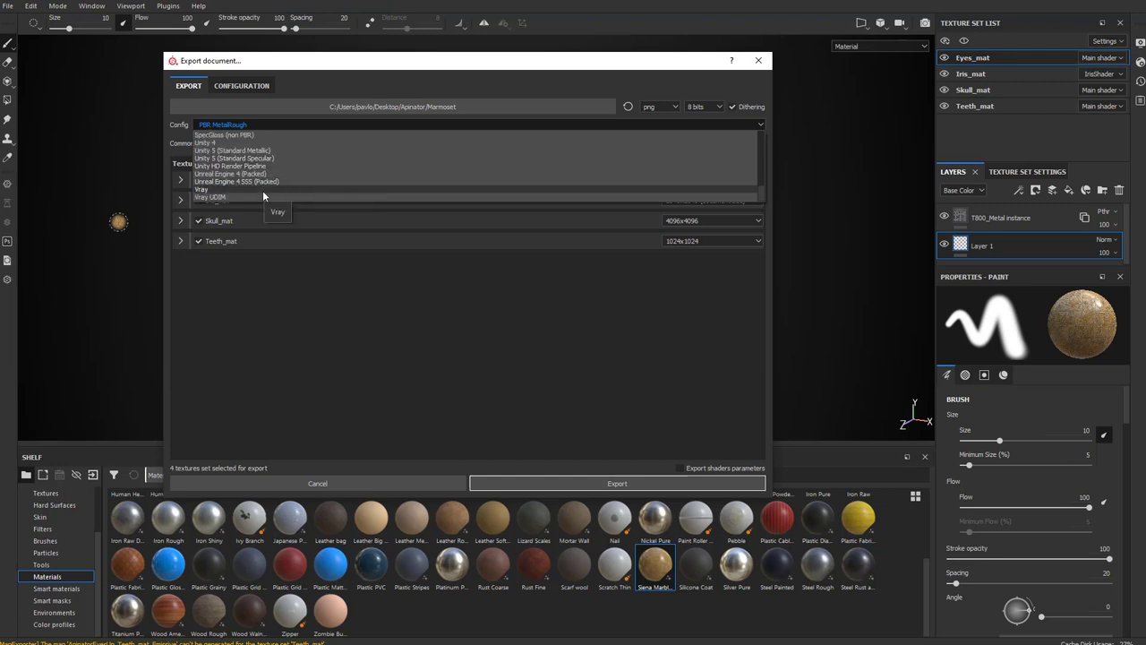
scroll(261, 190, "up", 3)
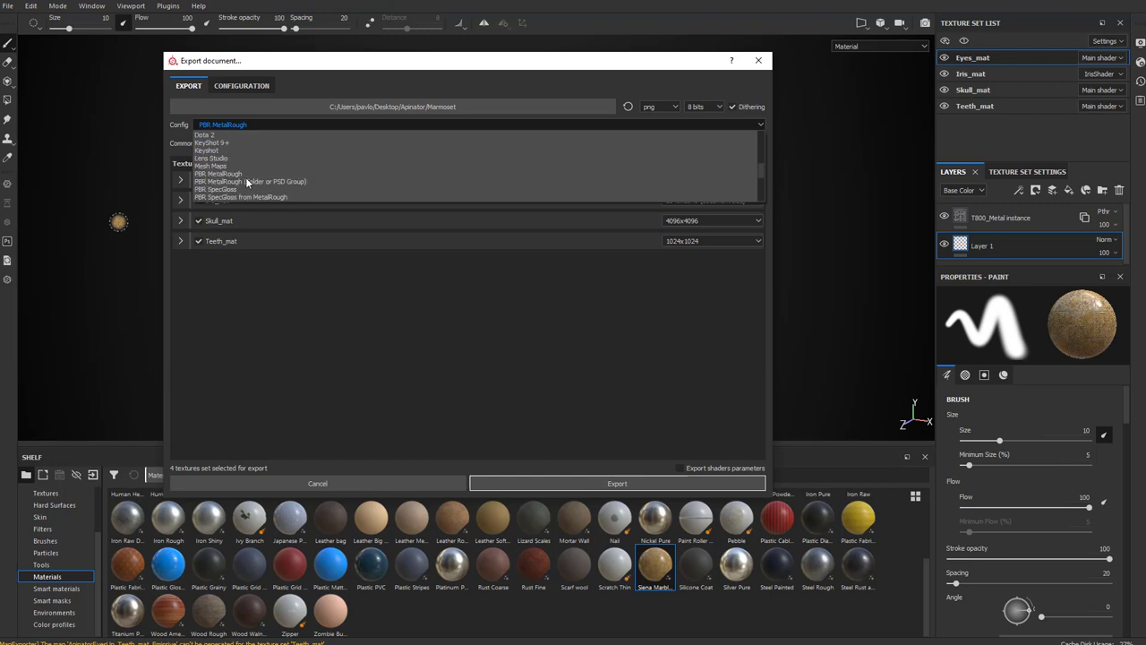
scroll(245, 178, "down", 3)
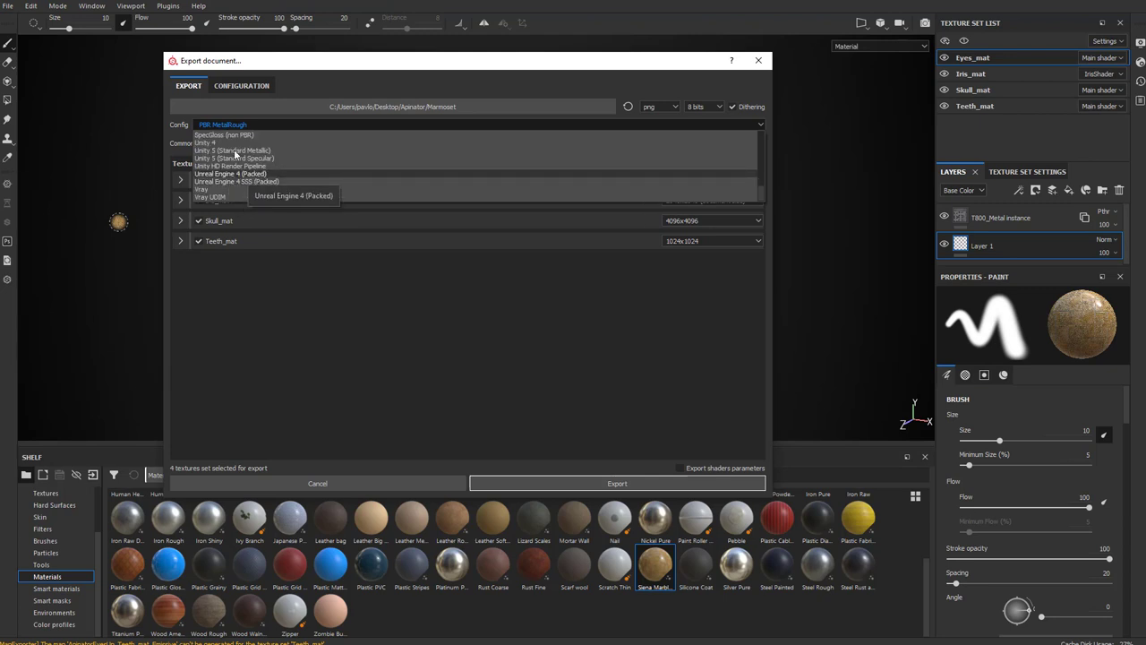
left_click(241, 85)
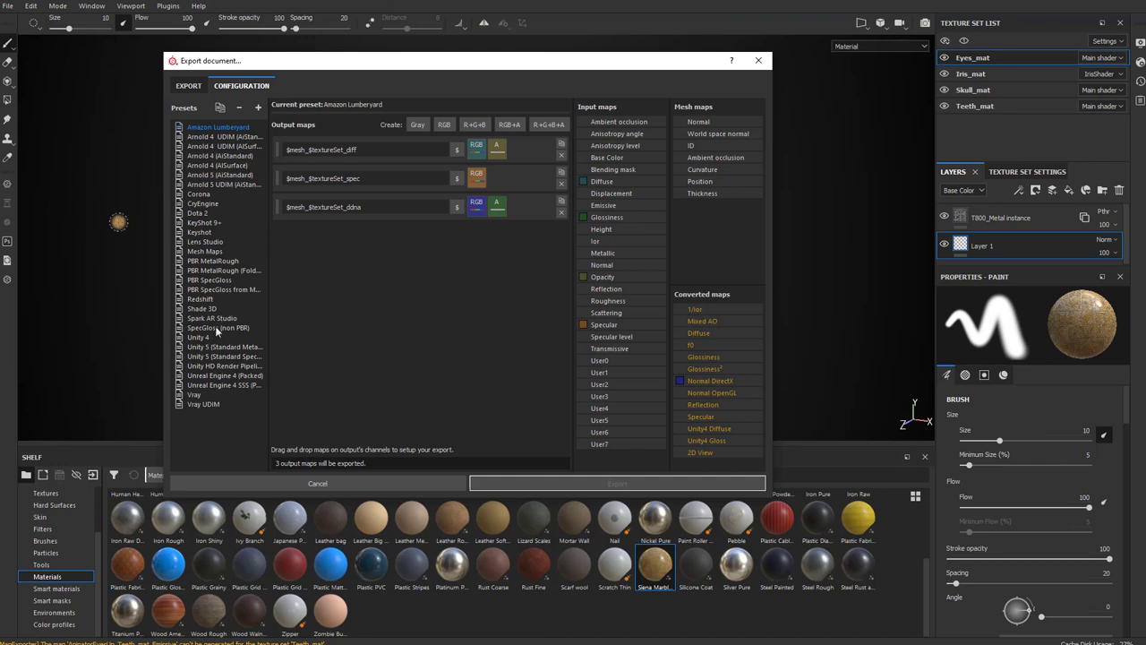
left_click(237, 376)
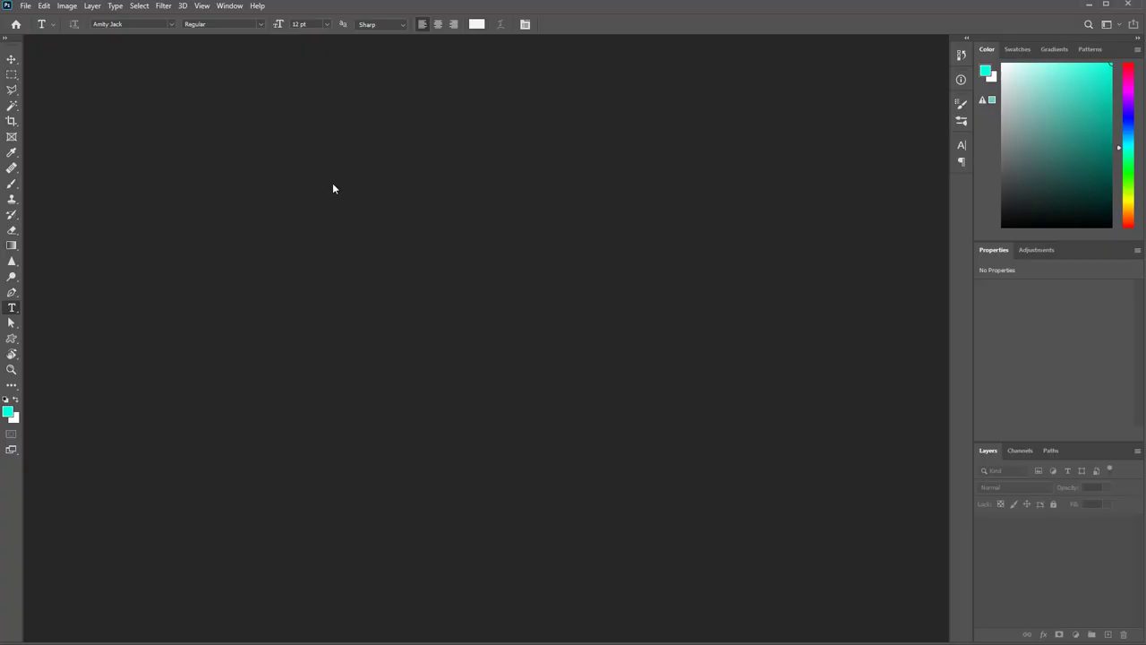
Step: Switch to Photoshop and open the image livestreamjawz.jpg from the Desktop
key("ctrl+o")
left_click(46, 166)
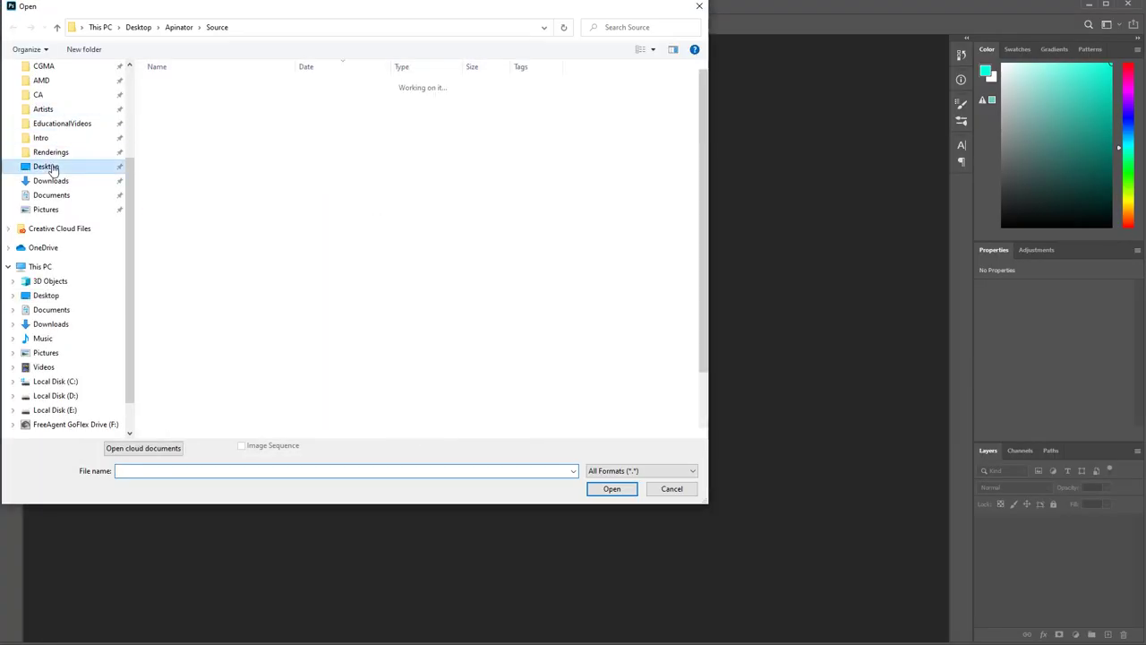
double_click(223, 194)
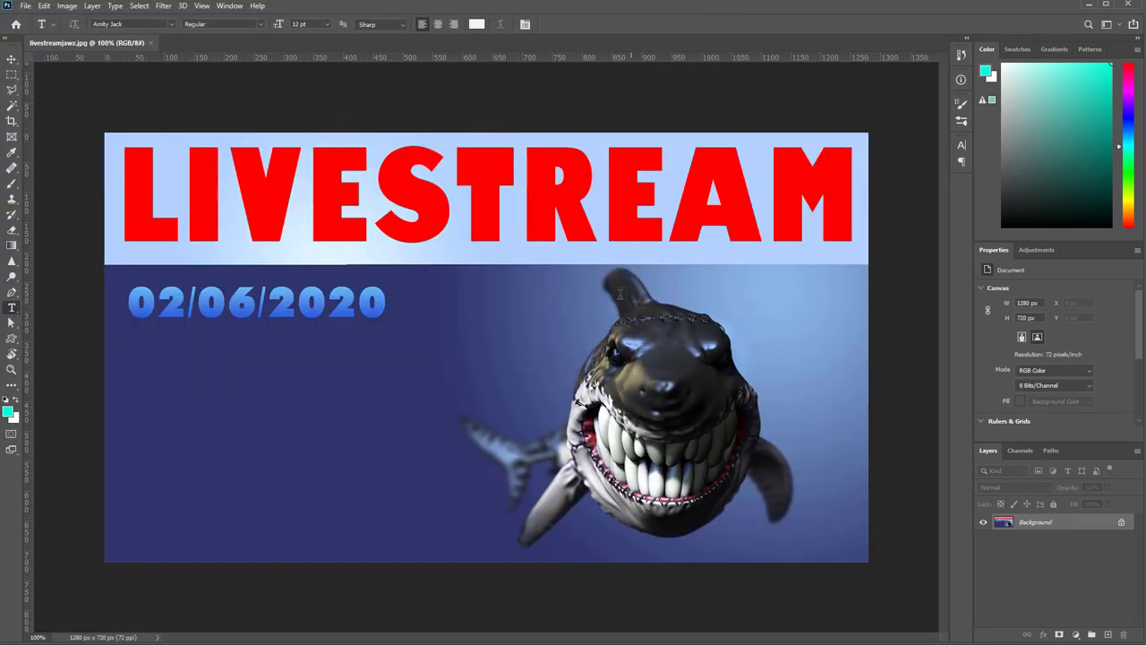
Step: View the image's Red, Green and Blue channels one at a time, and restore the composite RGB view
left_click(68, 5)
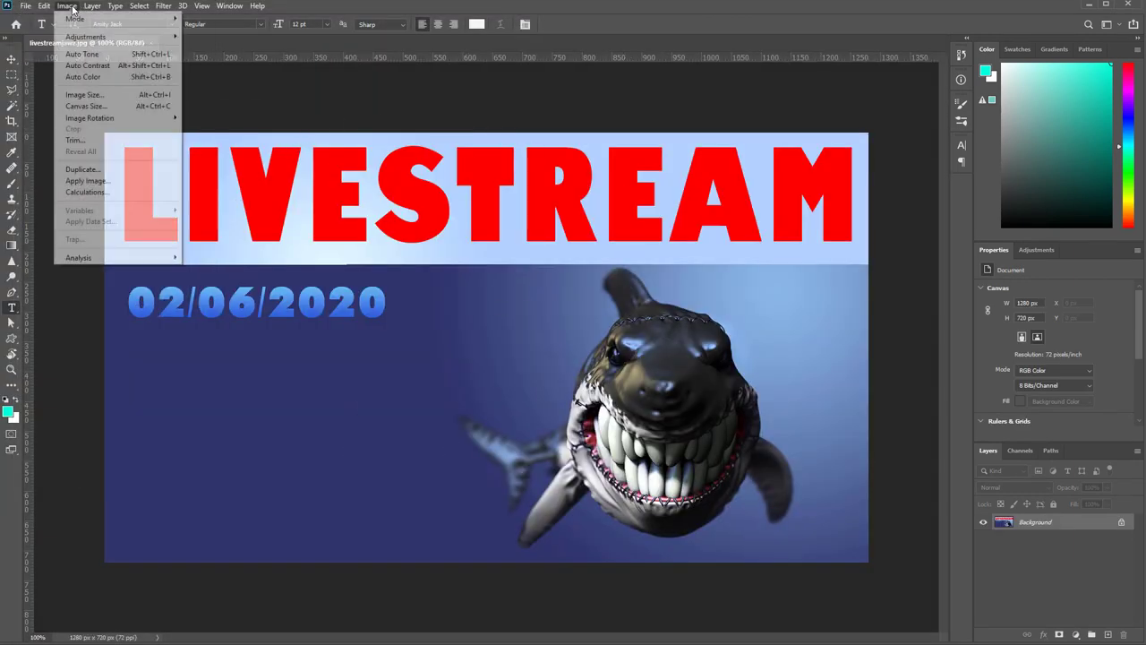
mouse_move(89, 18)
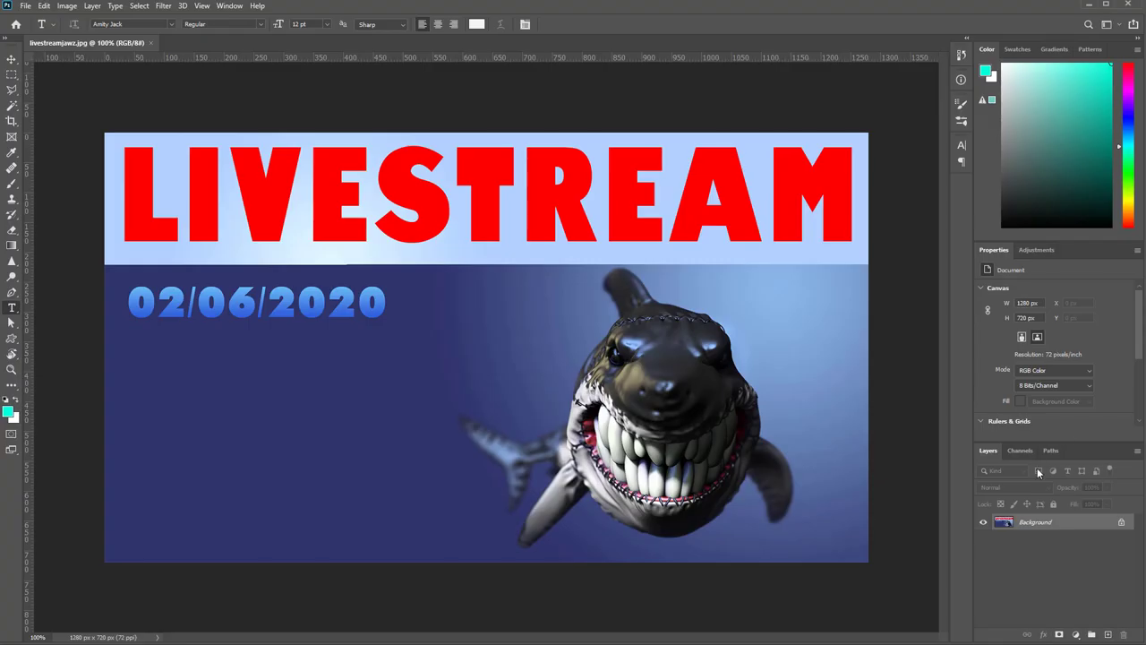
left_click(1021, 451)
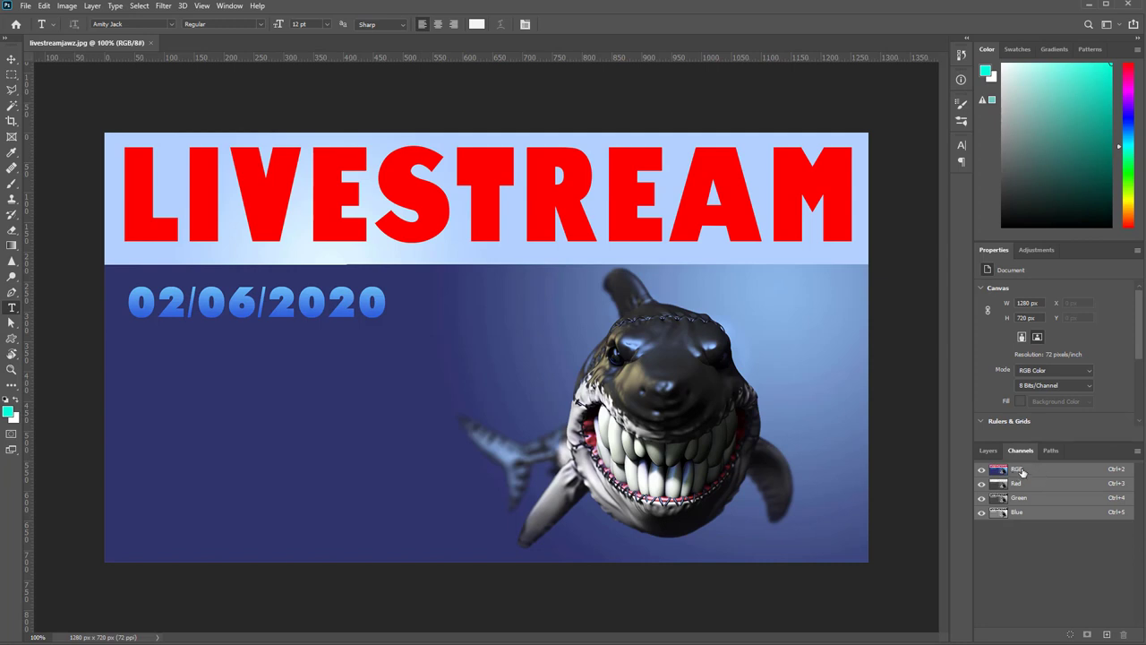
left_click(1021, 484)
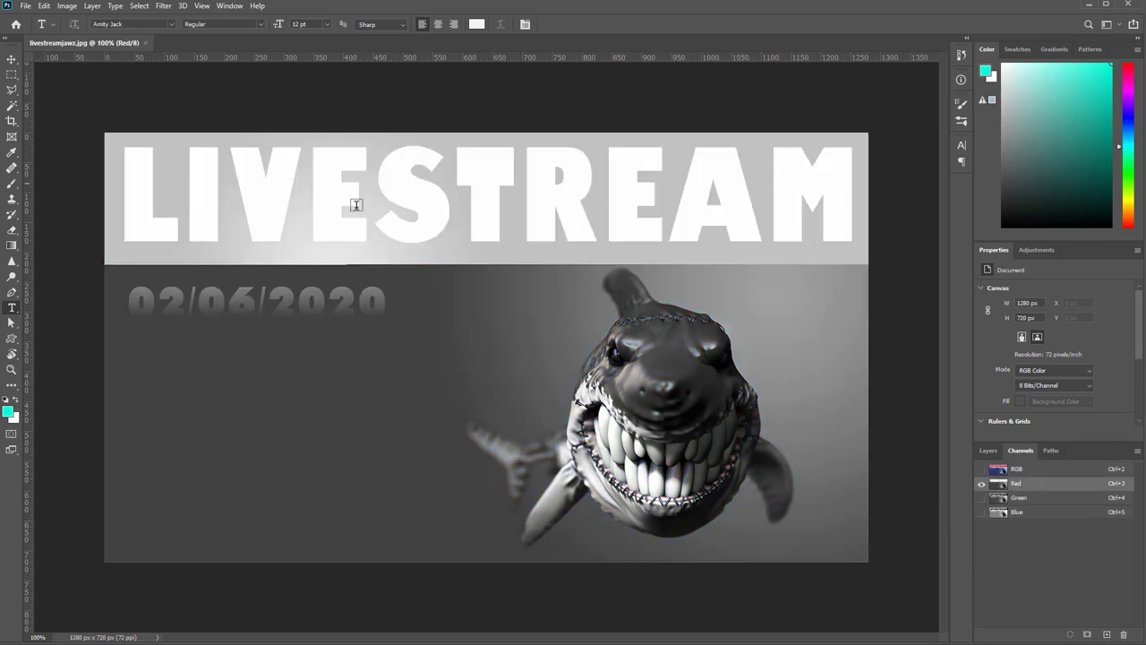
left_click(1027, 498)
left_click(1030, 512)
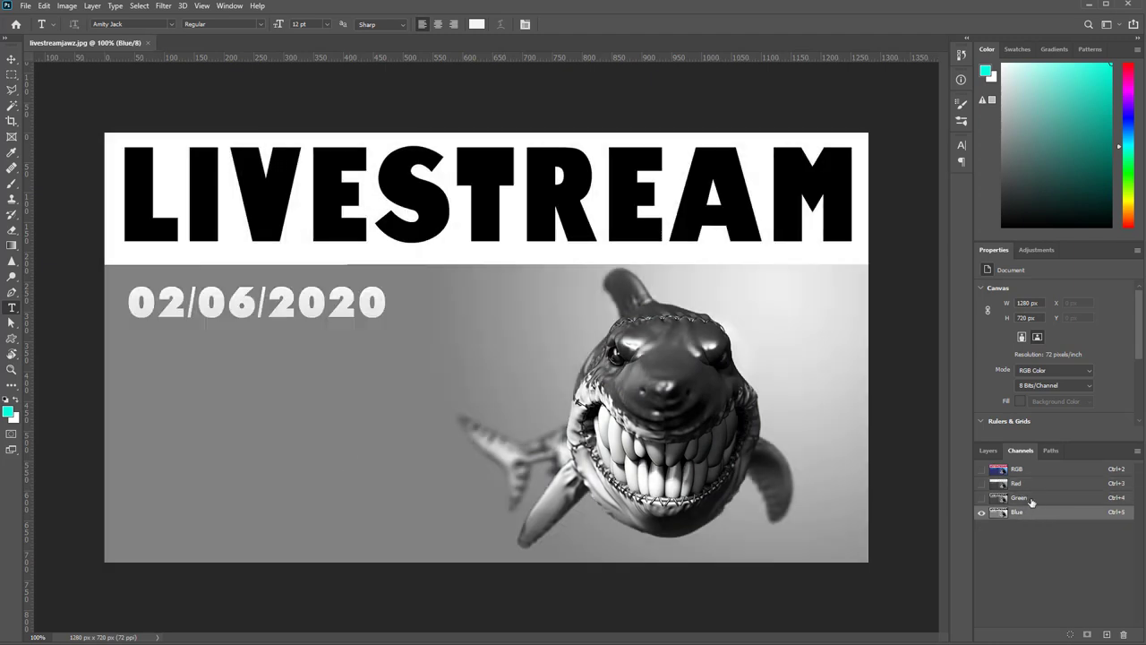
left_click(1030, 499)
left_click(1030, 484)
left_click(1027, 471)
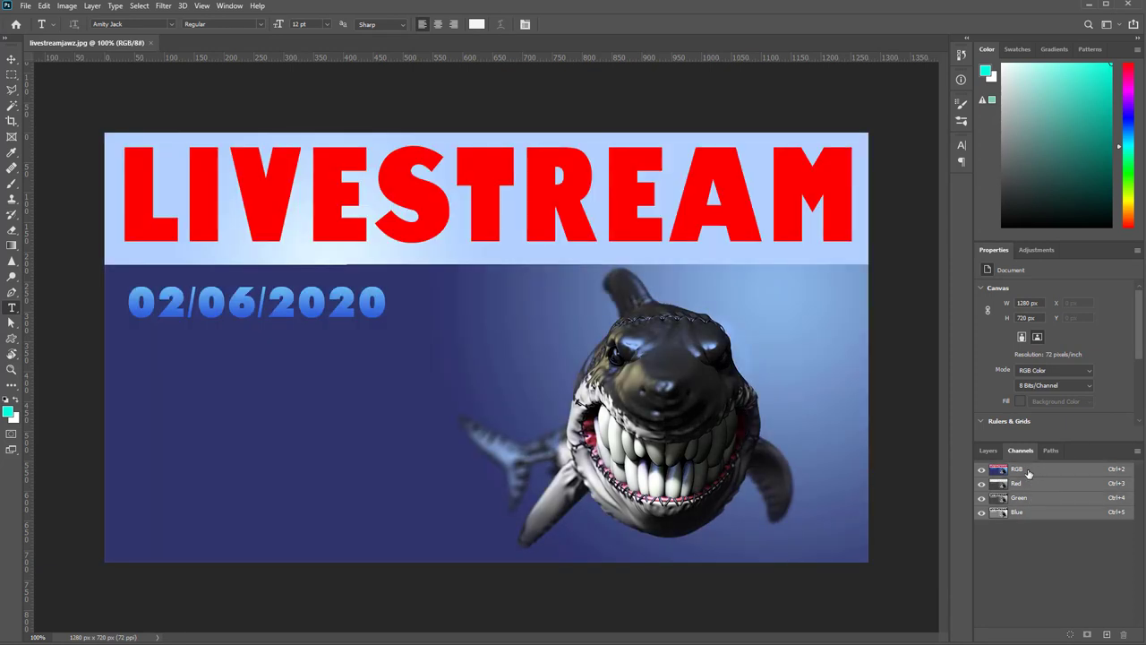
left_click(988, 451)
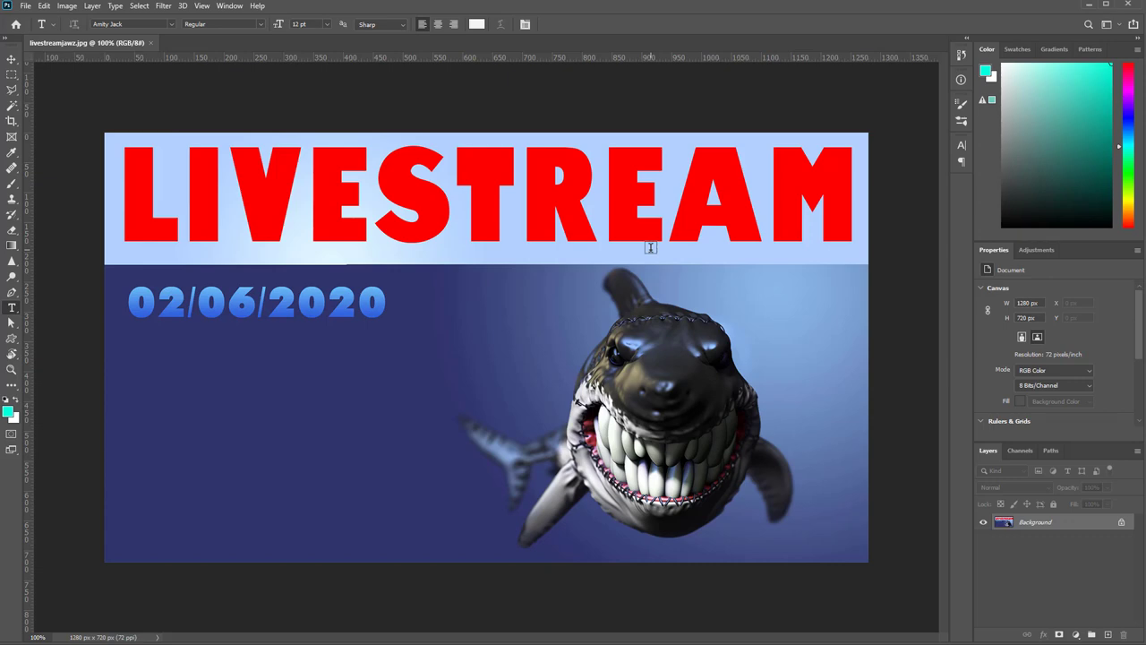
Step: Try a Levels adjustment on the composite RGB and Green channels, and cancel it
key("ctrl+l")
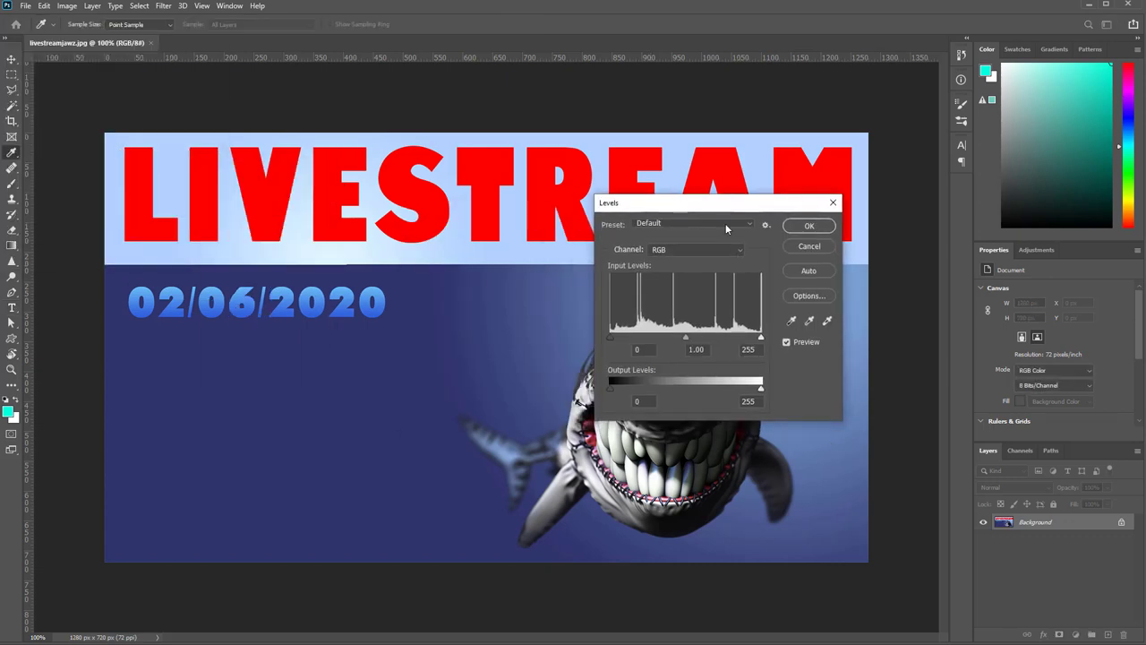
left_click(761, 338)
left_click(706, 252)
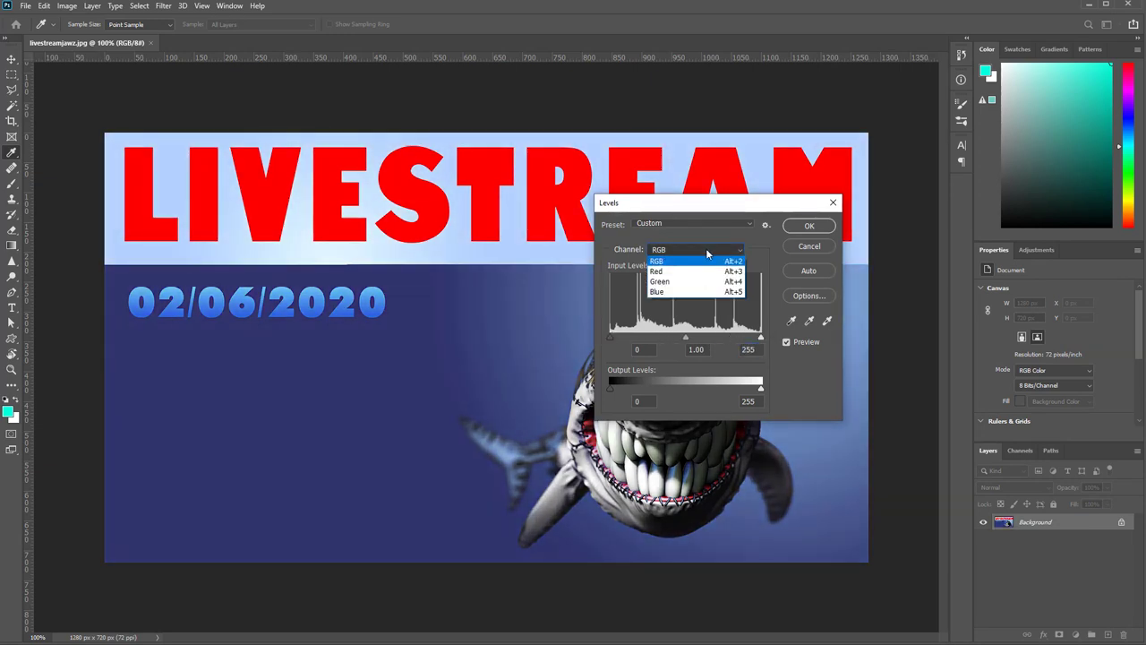
left_click(699, 281)
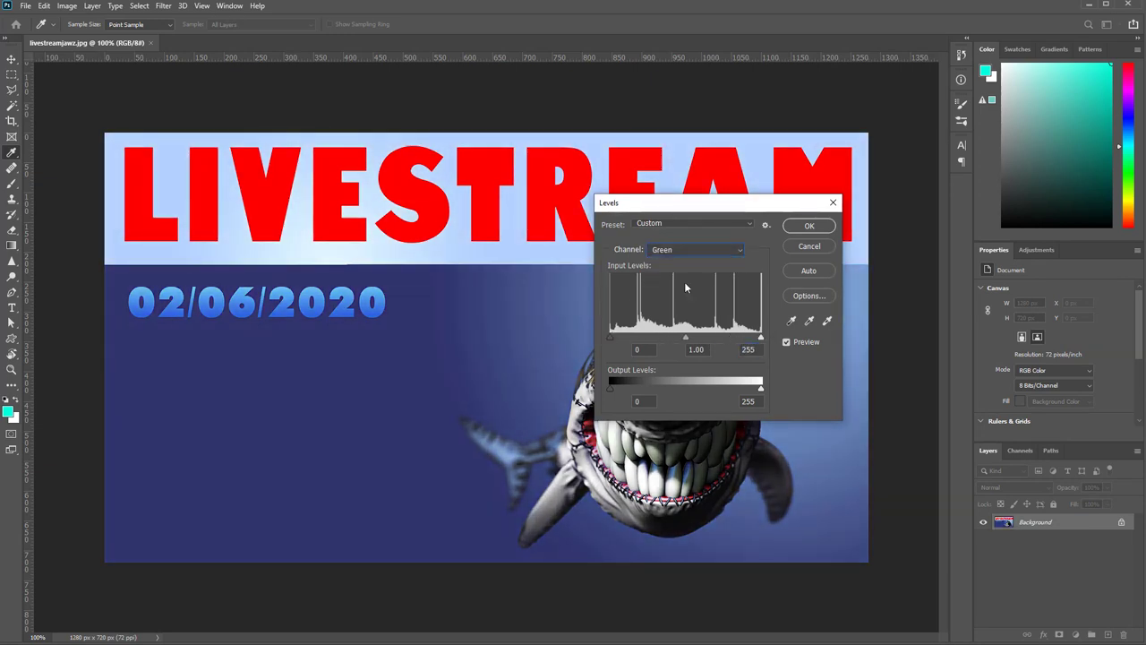
left_click(761, 338)
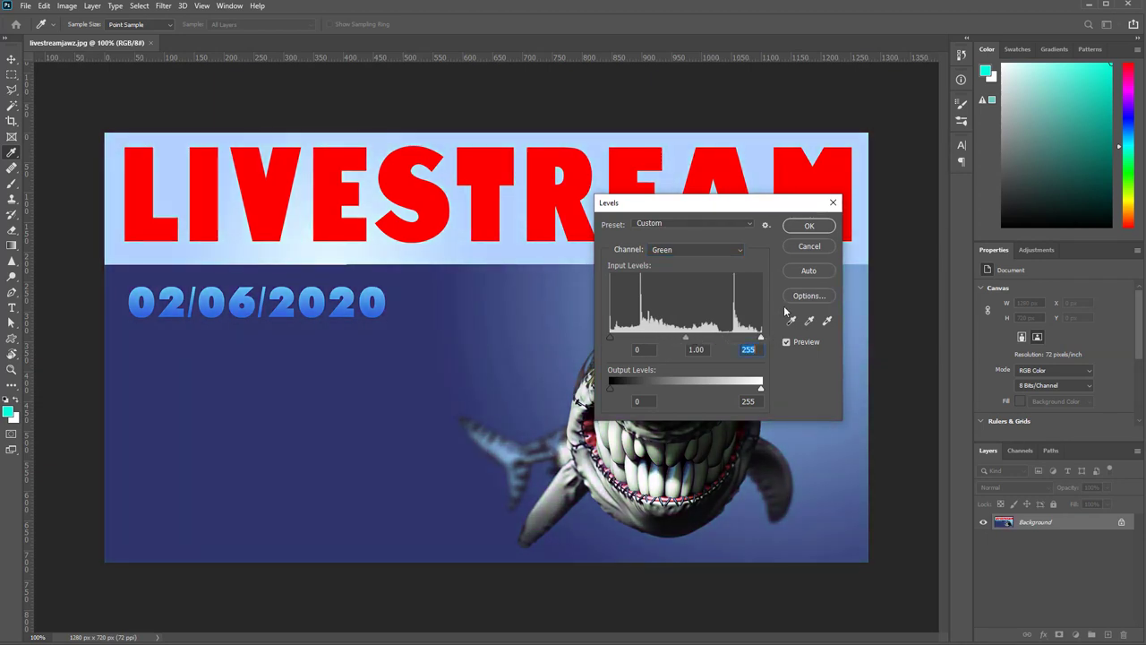
left_click(804, 250)
key("t")
Step: Select the Red channel alone, try a Levels adjustment on it, and cancel the adjustment
left_click(1019, 450)
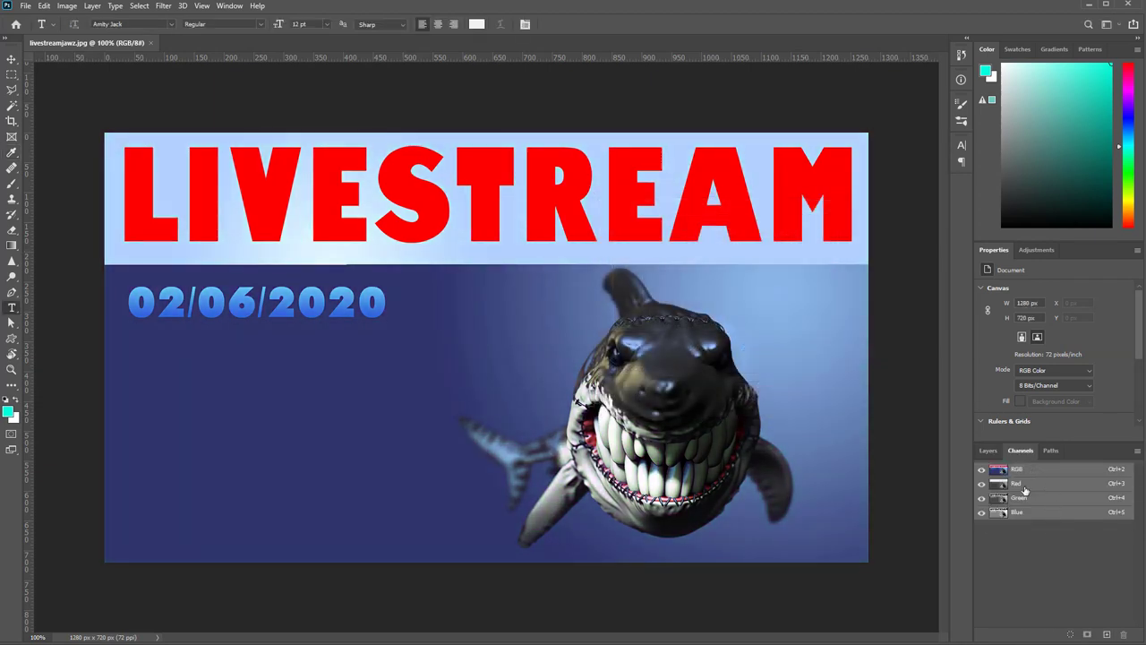
left_click(1020, 484)
key("ctrl+l")
mouse_move(761, 339)
left_mouse_down()
mouse_move(744, 344)
mouse_move(763, 339)
left_mouse_up()
mouse_move(610, 339)
left_mouse_down()
mouse_move(624, 341)
mouse_move(600, 342)
left_mouse_up()
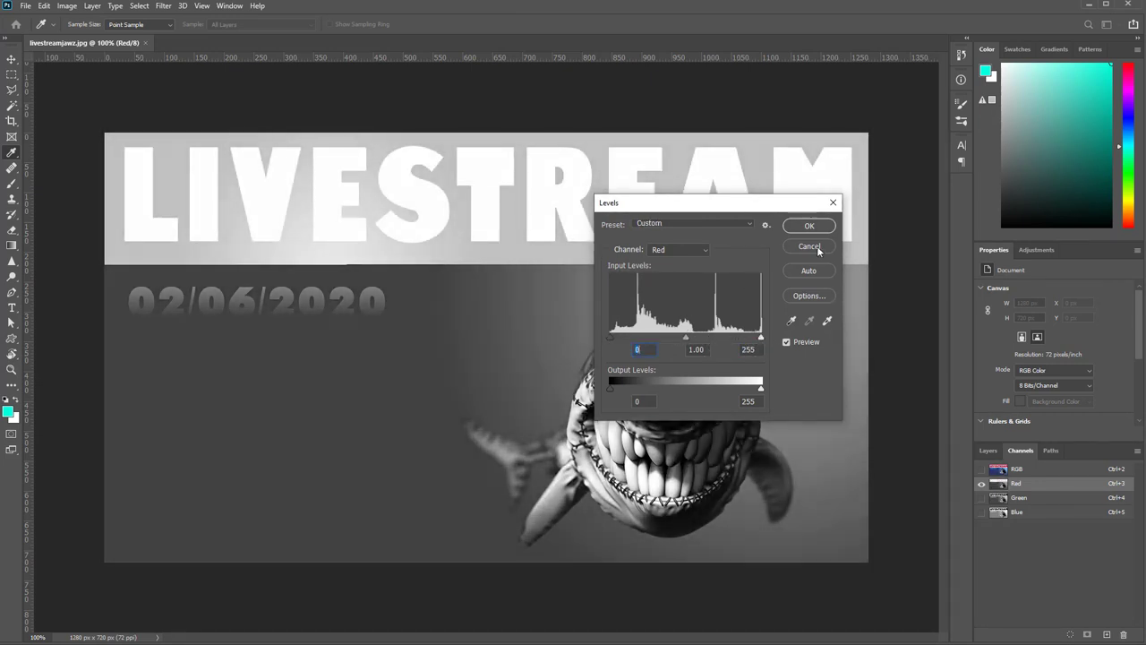
left_click(815, 248)
key("t")
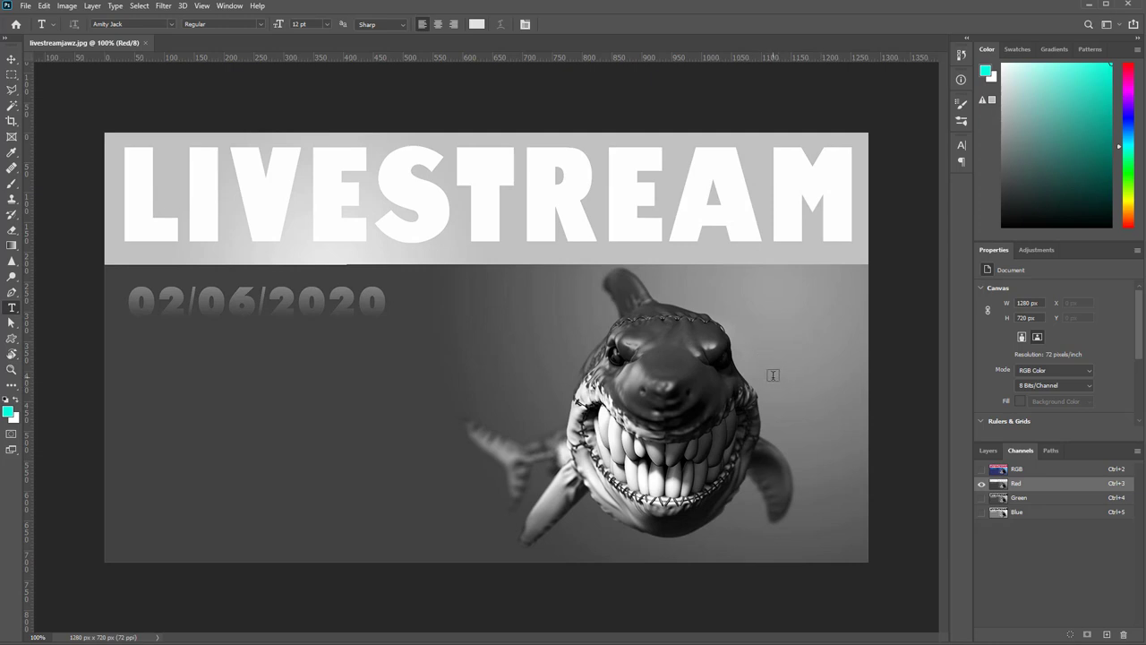
Step: Invert the Red channel and return to the composite RGB image and its layers
key("ctrl+i")
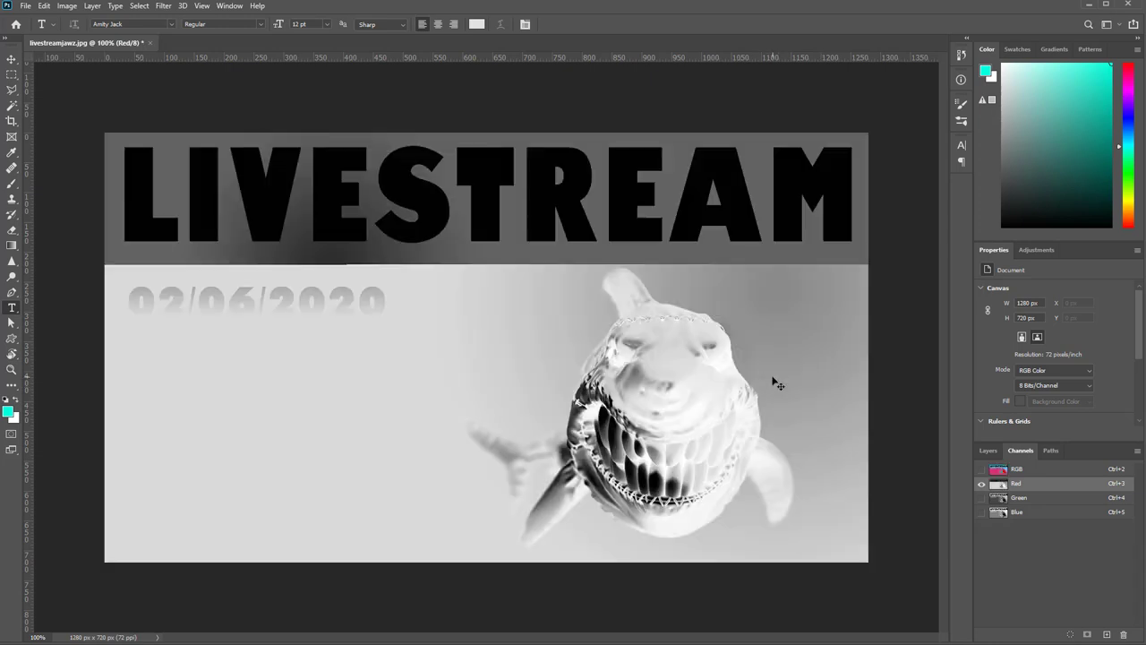
left_click(1030, 472)
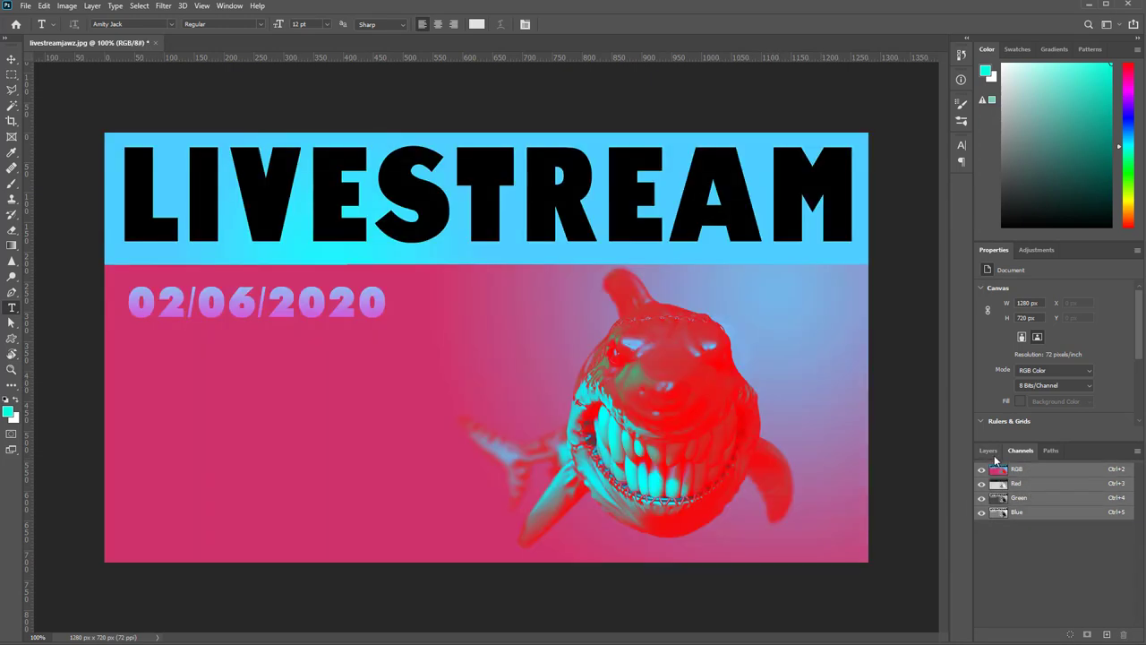
left_click(987, 451)
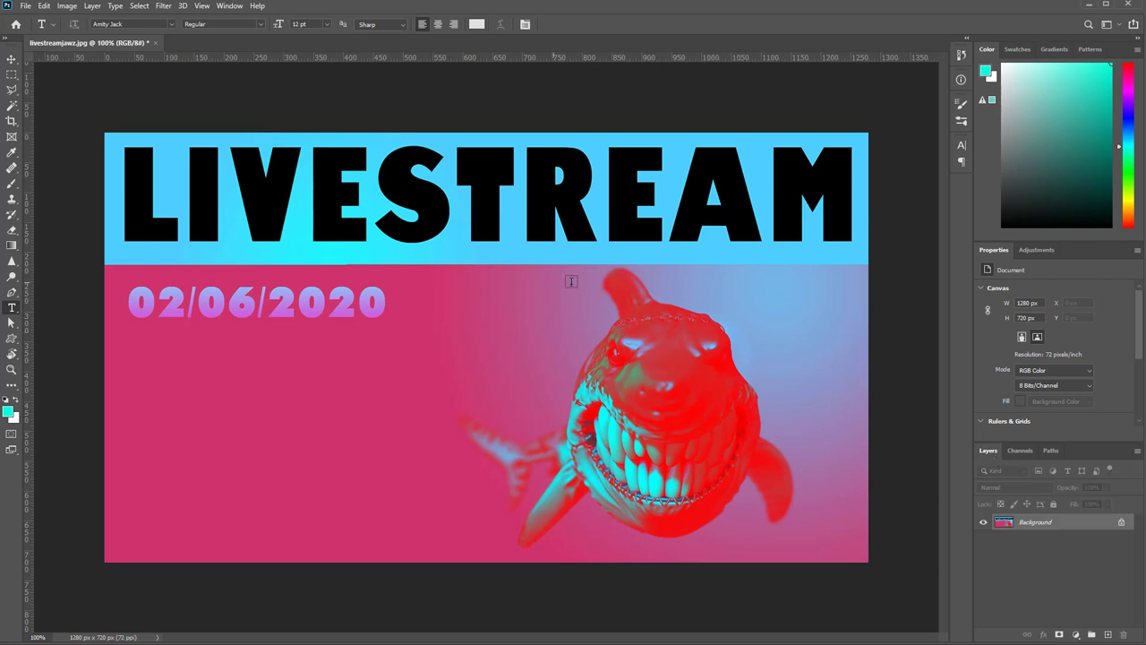
Step: View the Green channel on its own and return to the layer list
left_click(1022, 452)
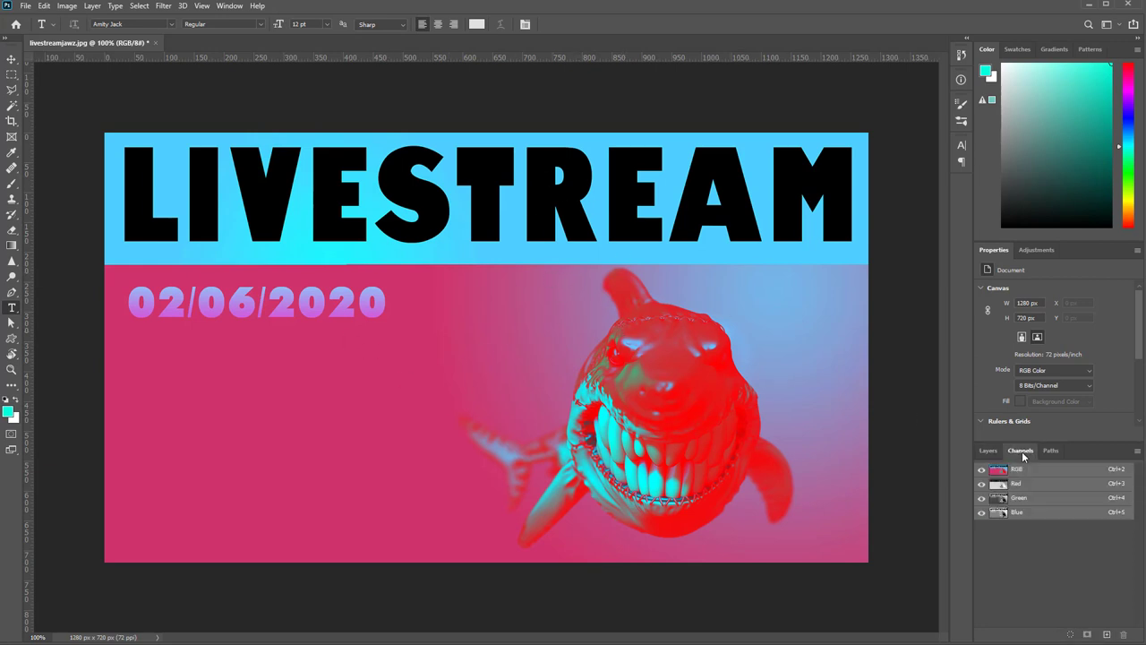
left_click(1023, 500)
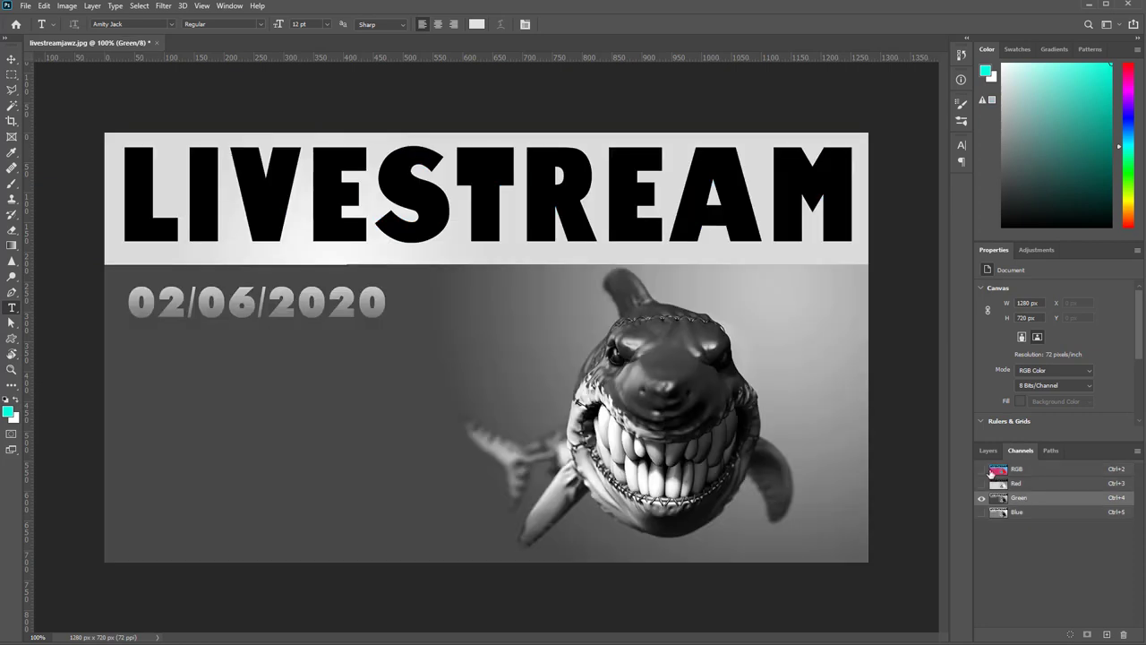
left_click(988, 451)
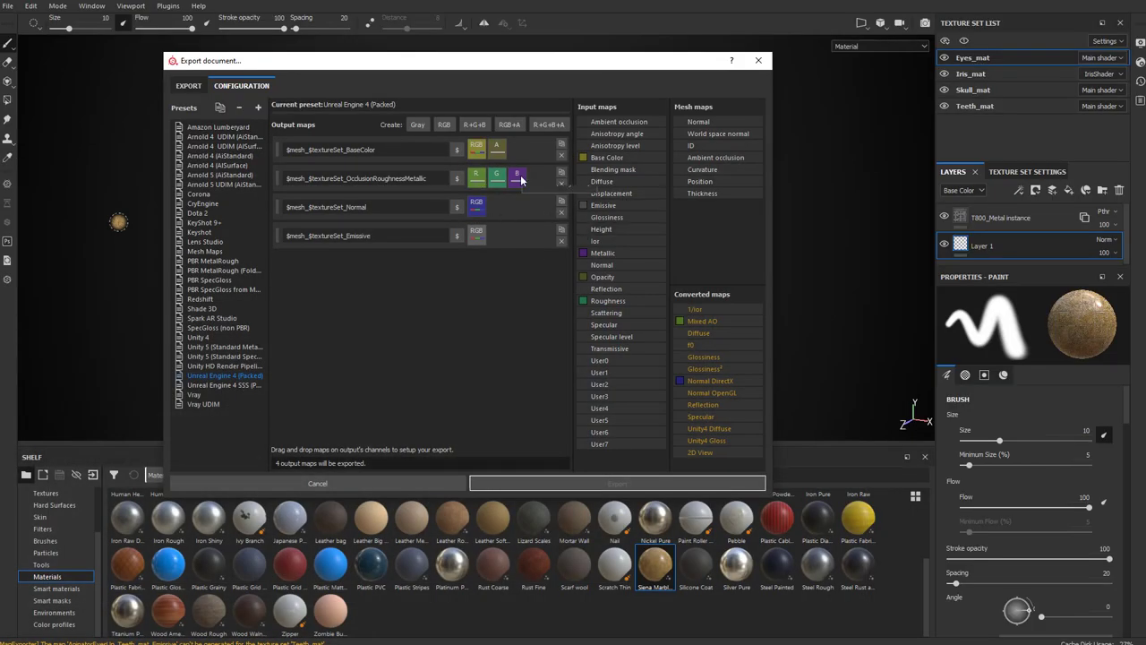
Step: Switch back to Substance Painter, check the Base Color output in the Unreal Engine 4 (Packed) preset, and close the export window
right_click(476, 152)
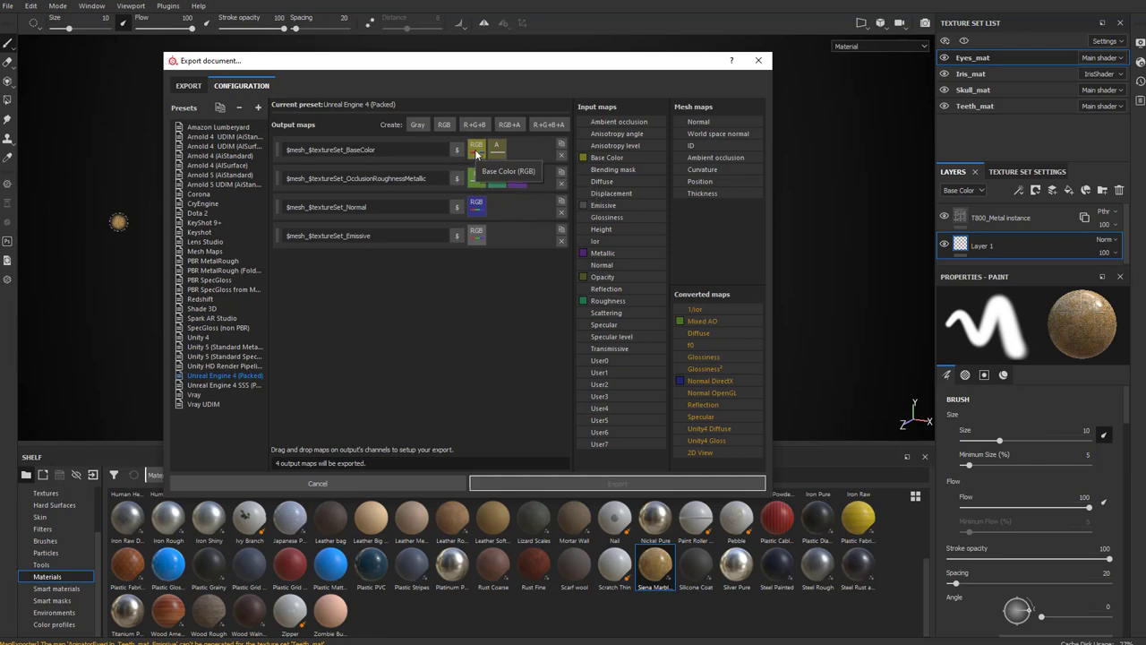
key("Escape")
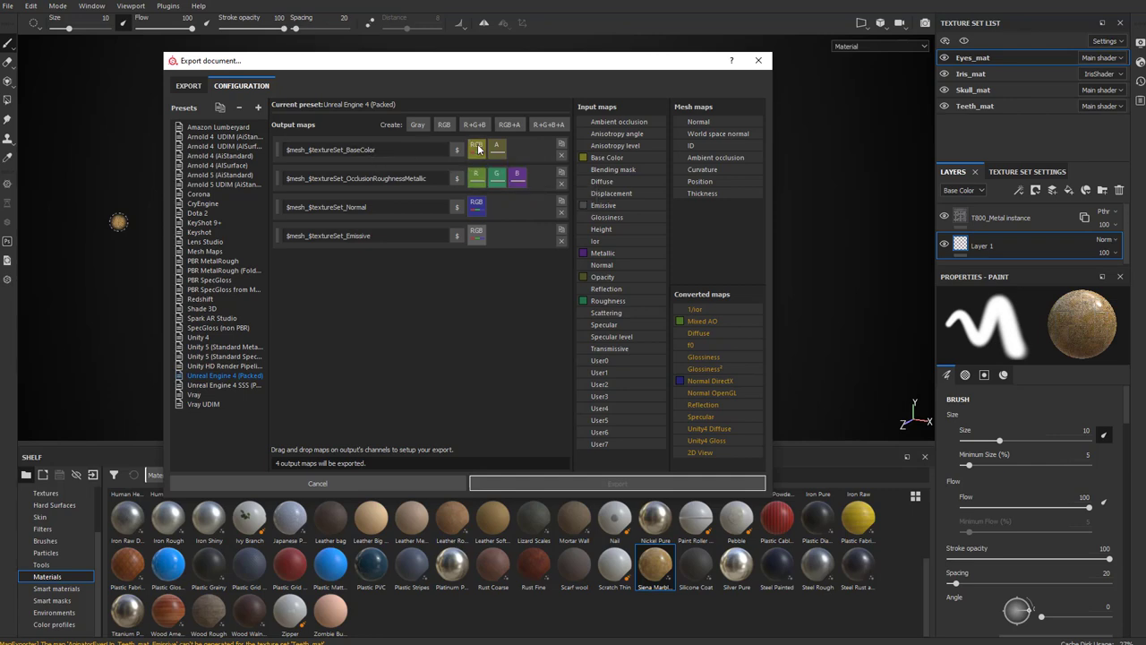
left_click(758, 60)
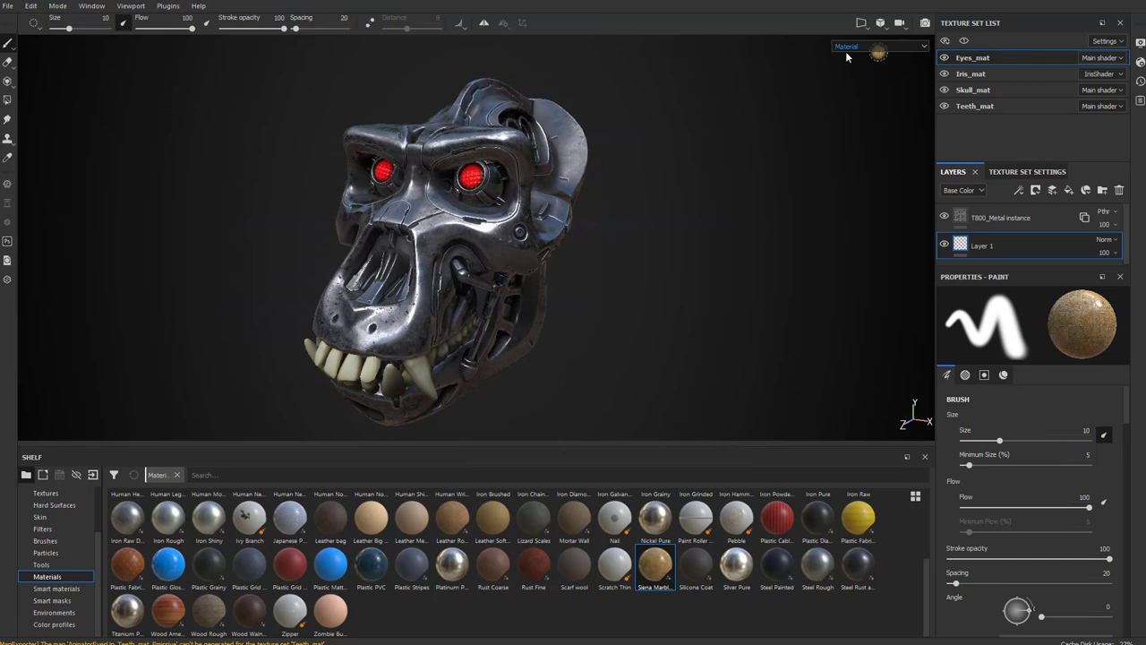
Step: Show the model's Base Color channel in the 2D-only view and reduce the brush size to 1.45
key("c")
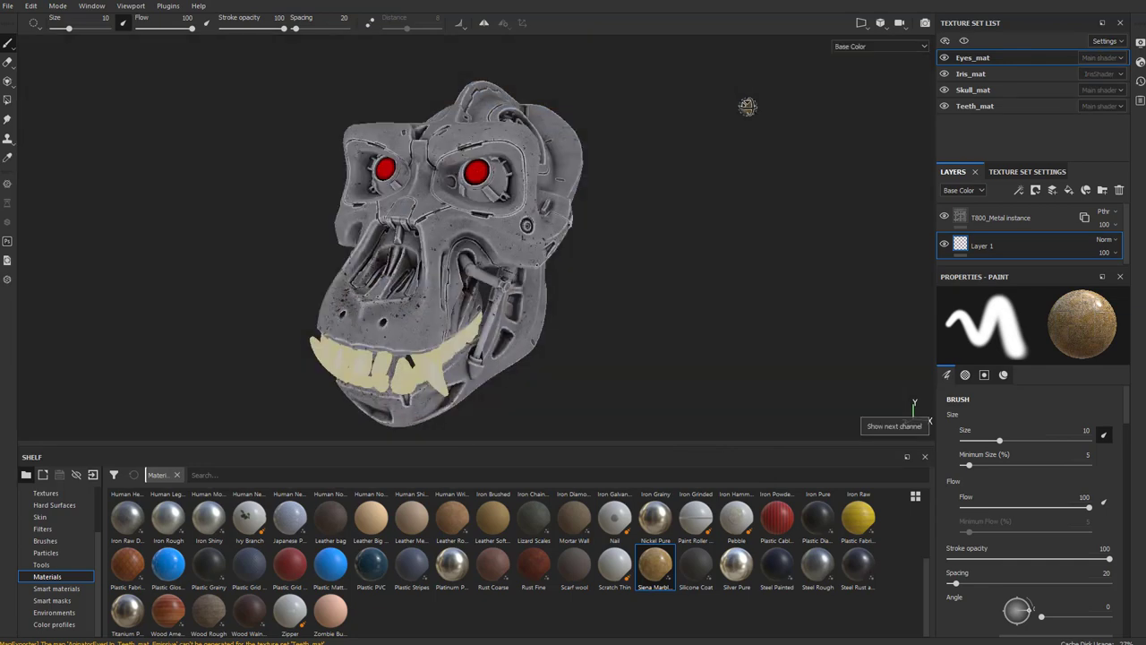
right_click_drag(712, 210, 730, 244, "alt")
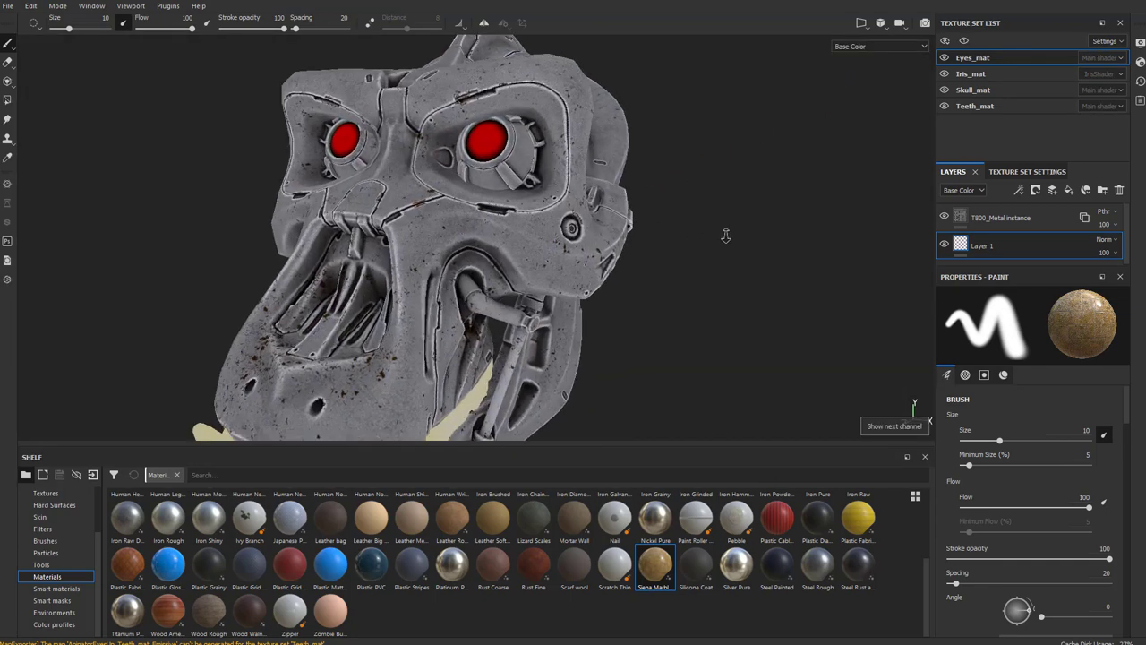
left_click(862, 25)
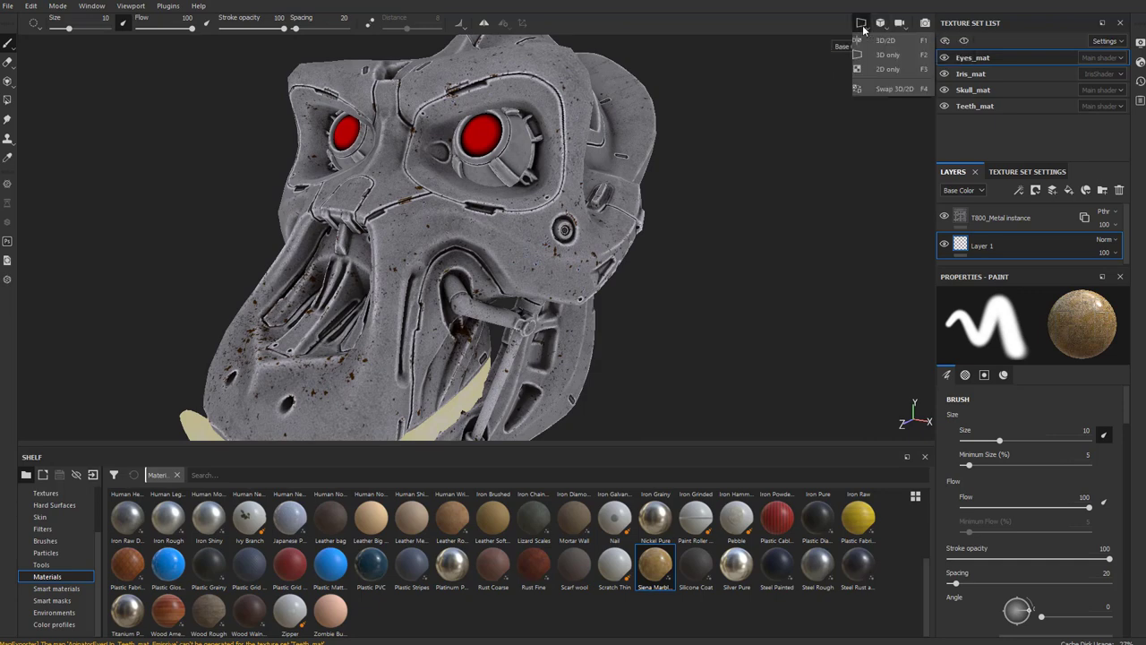
left_click(886, 69)
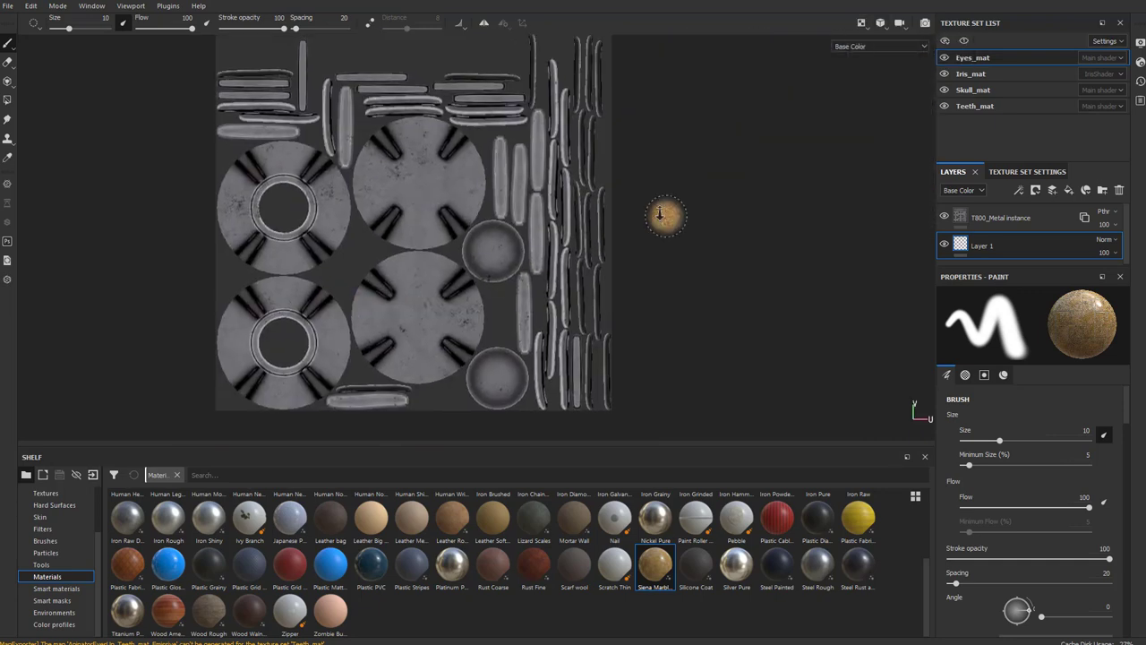
scroll(633, 197, "up", 5)
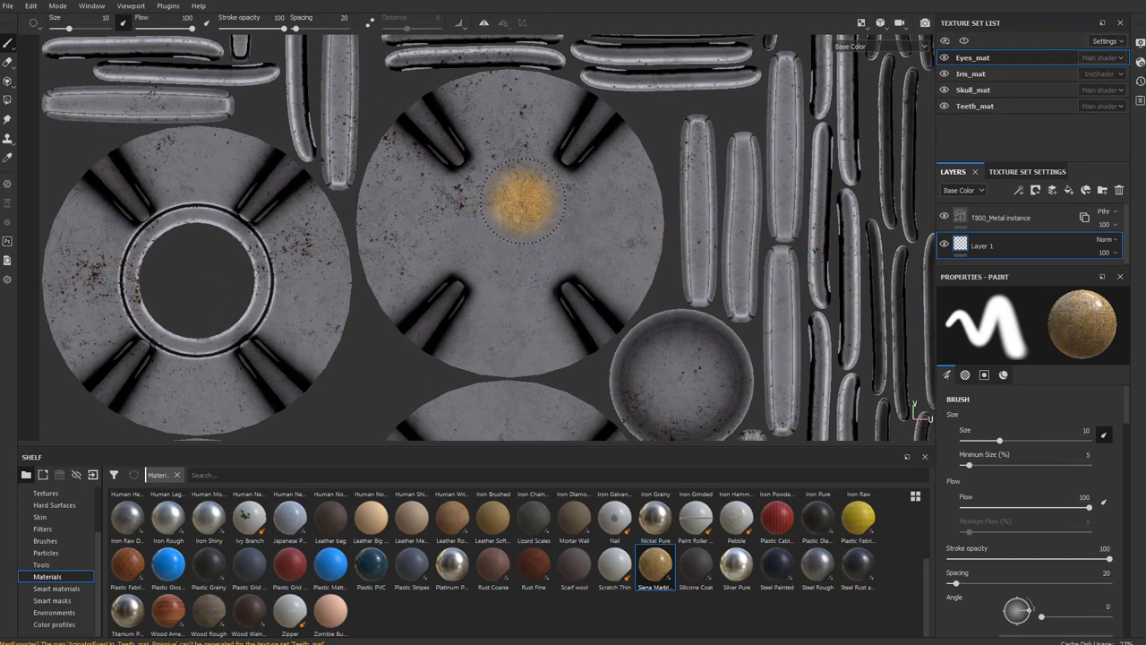
right_click_drag(524, 201, 520, 187, "ctrl")
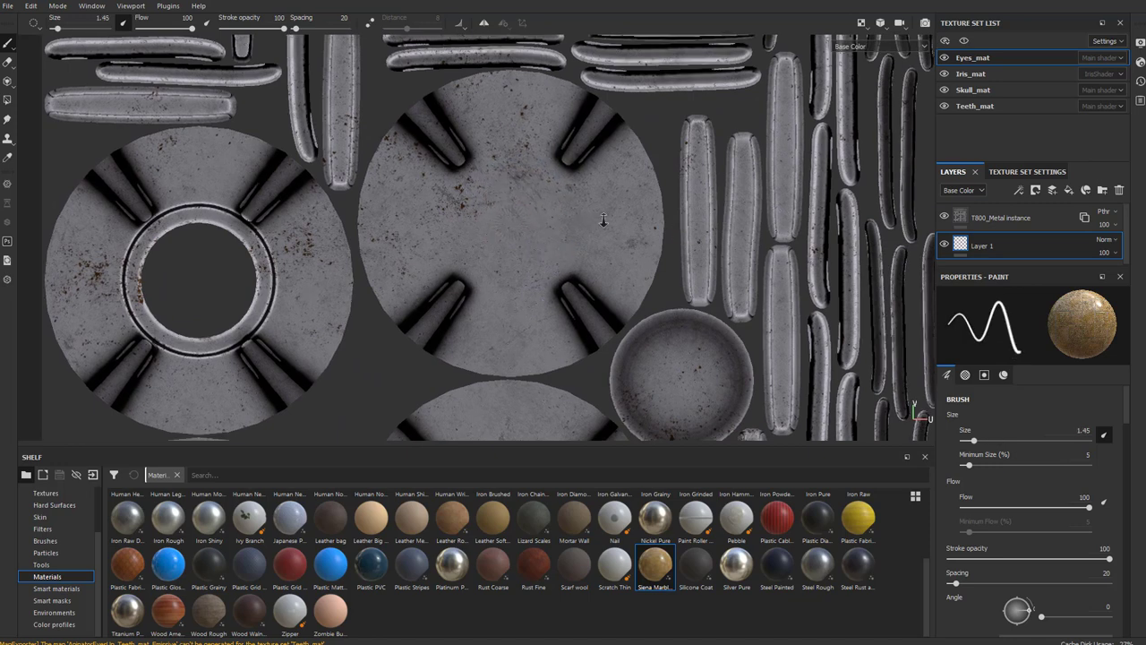
Step: Examine the Base Color texture layouts of the Skull_mat and Teeth_mat texture sets
scroll(604, 219, "down", 5)
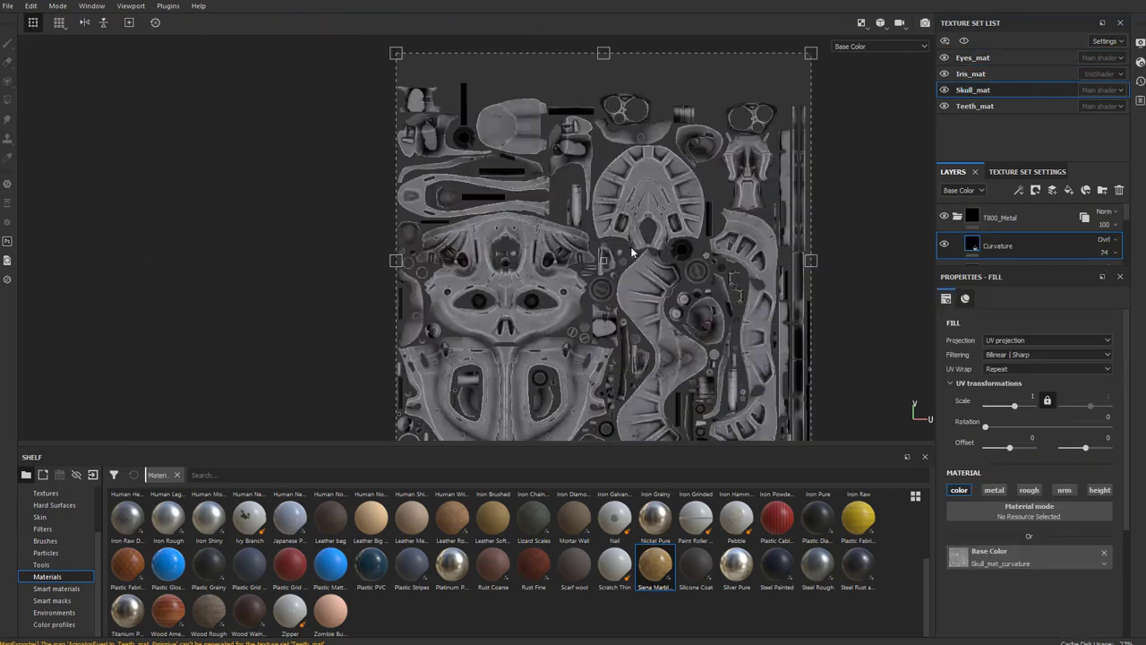
scroll(627, 248, "up", 3)
middle_click_drag(604, 177, 697, 246)
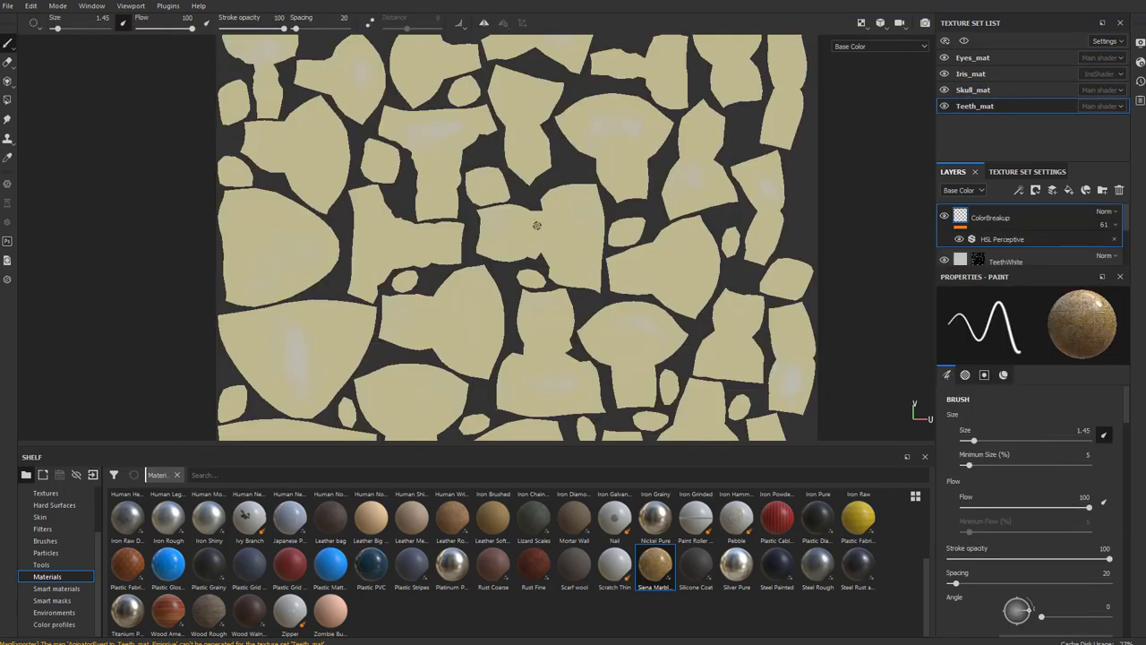
middle_click_drag(543, 238, 510, 149)
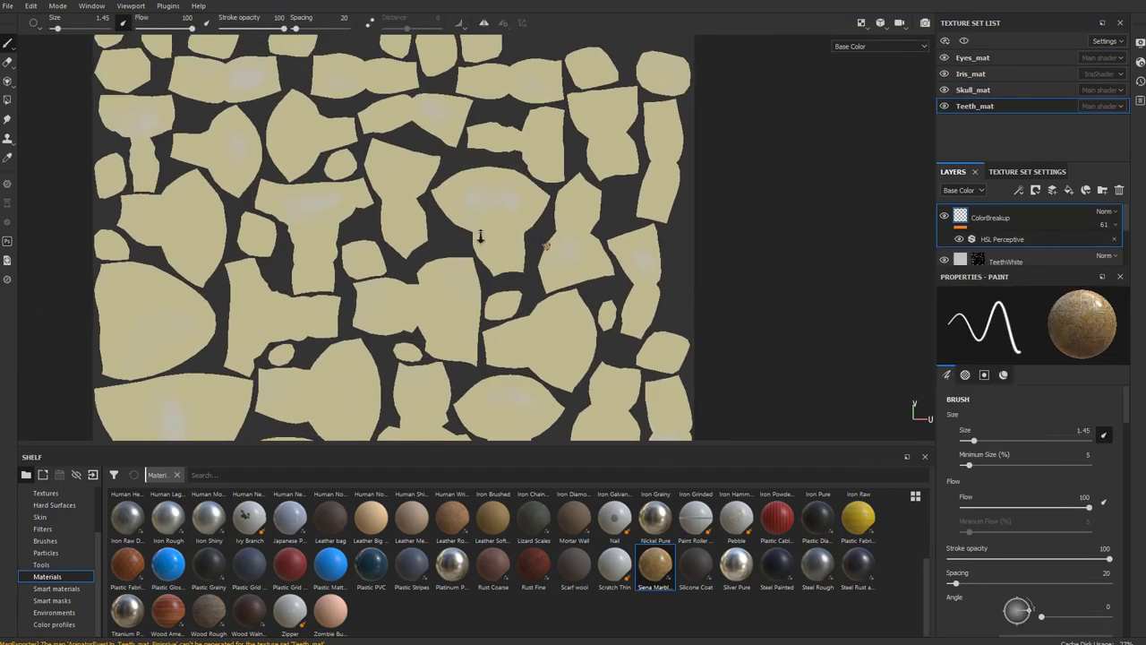
scroll(510, 150, "down", 1)
scroll(510, 149, "up", 2)
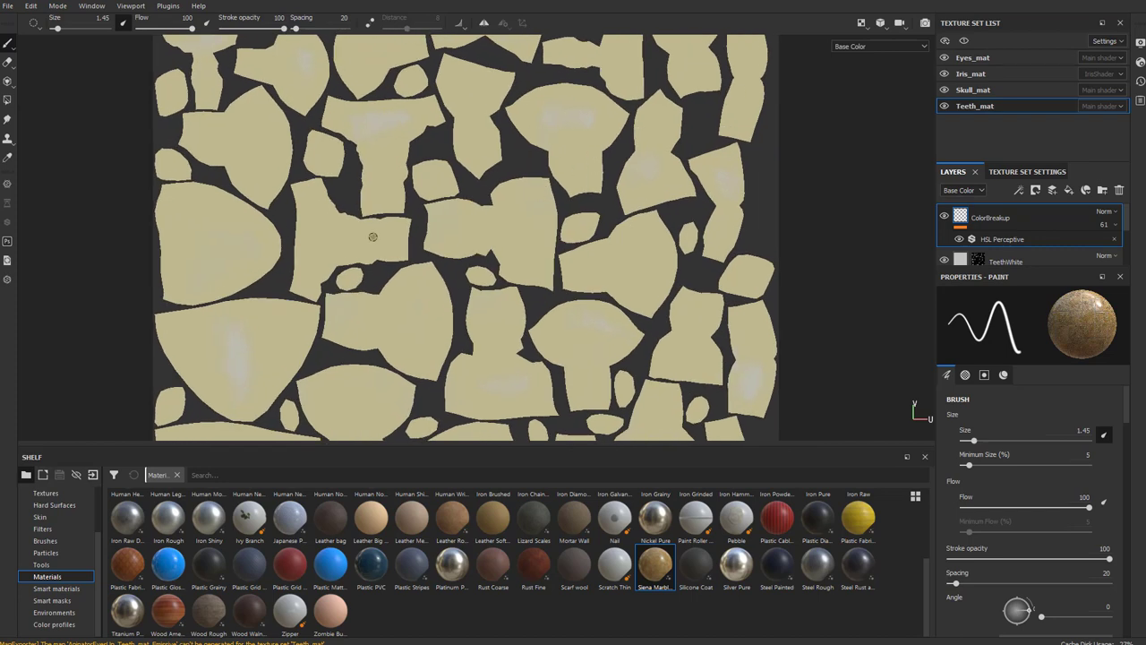
scroll(480, 158, "down", 3)
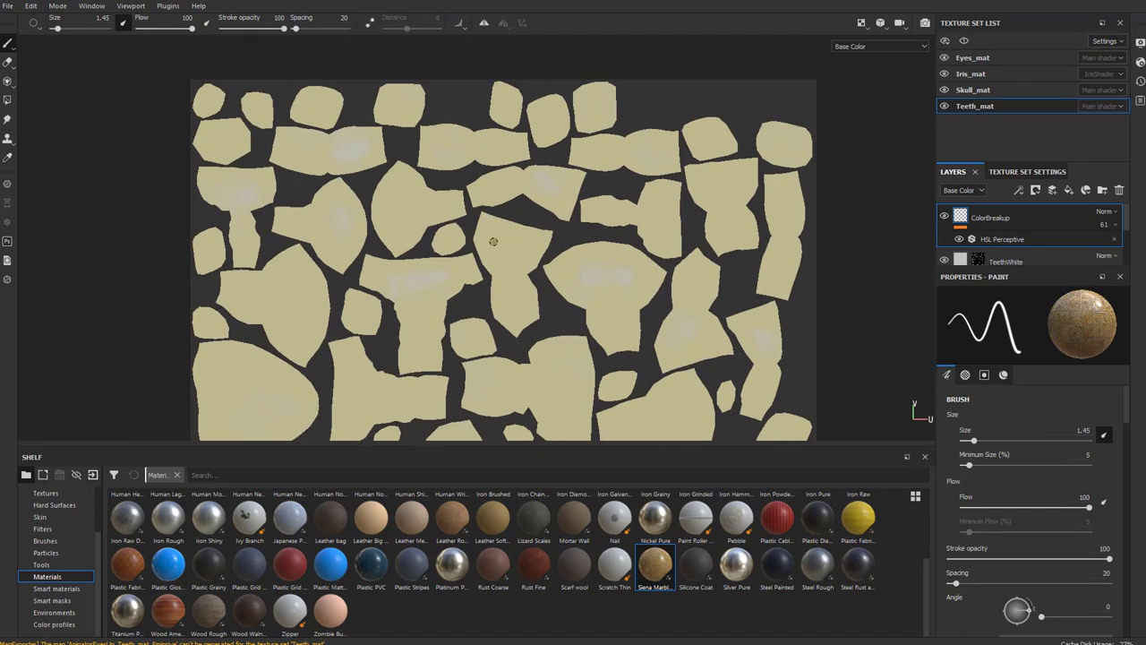
scroll(389, 158, "up", 1)
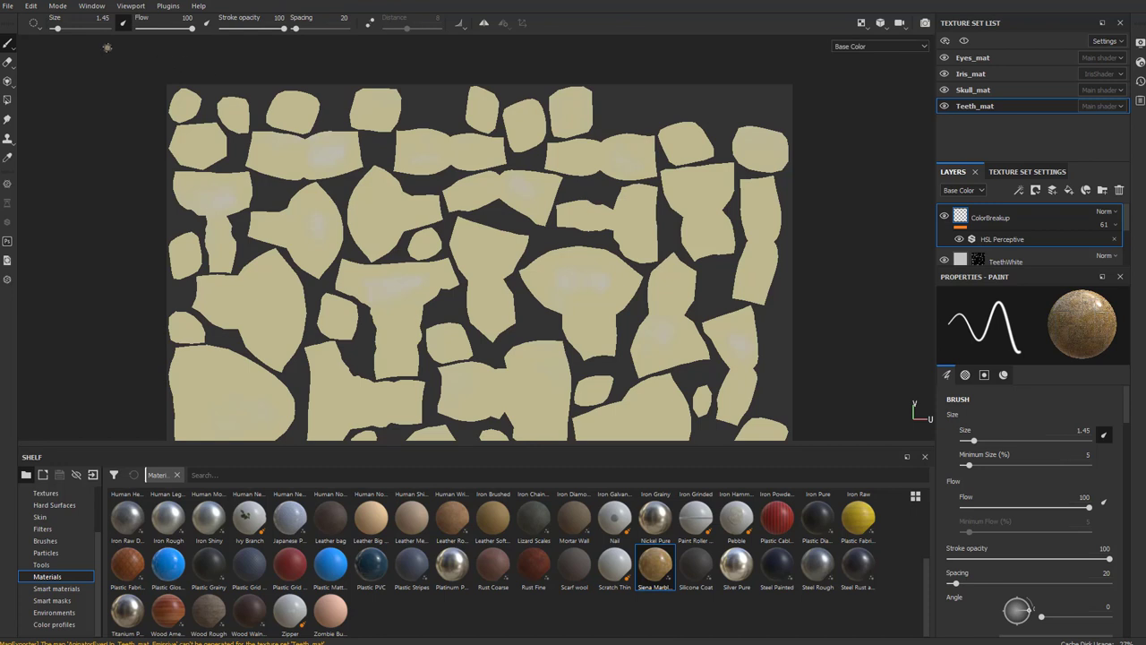
Step: Display the Metallic channel and examine its black and white areas on the Skull_mat texture set
left_click(863, 46)
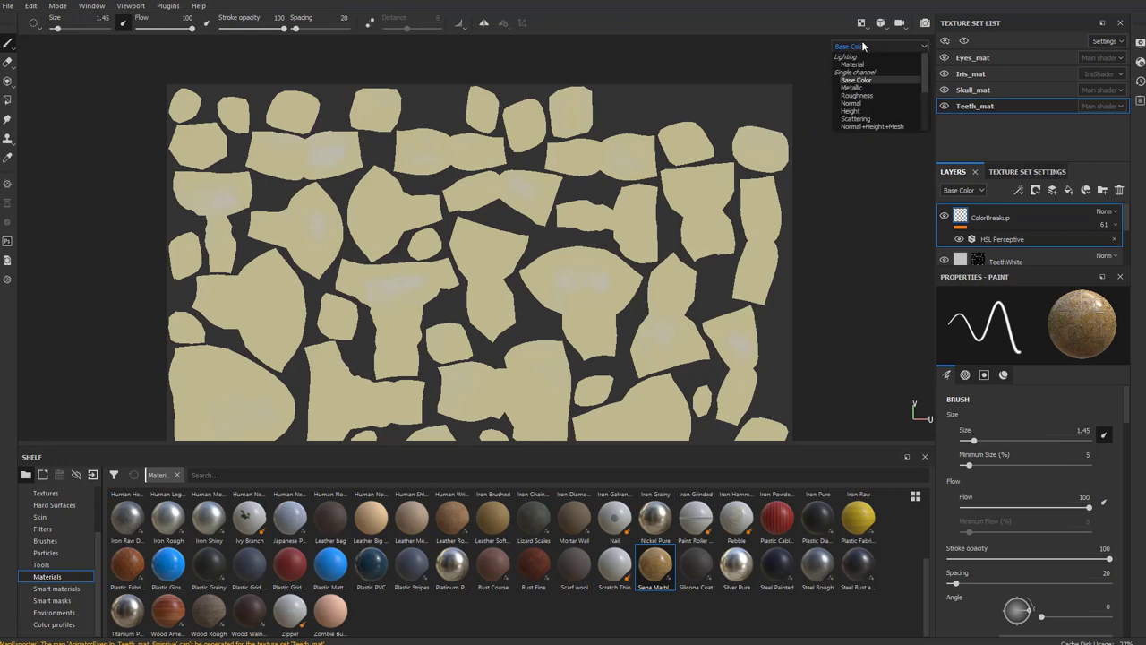
left_click(861, 87)
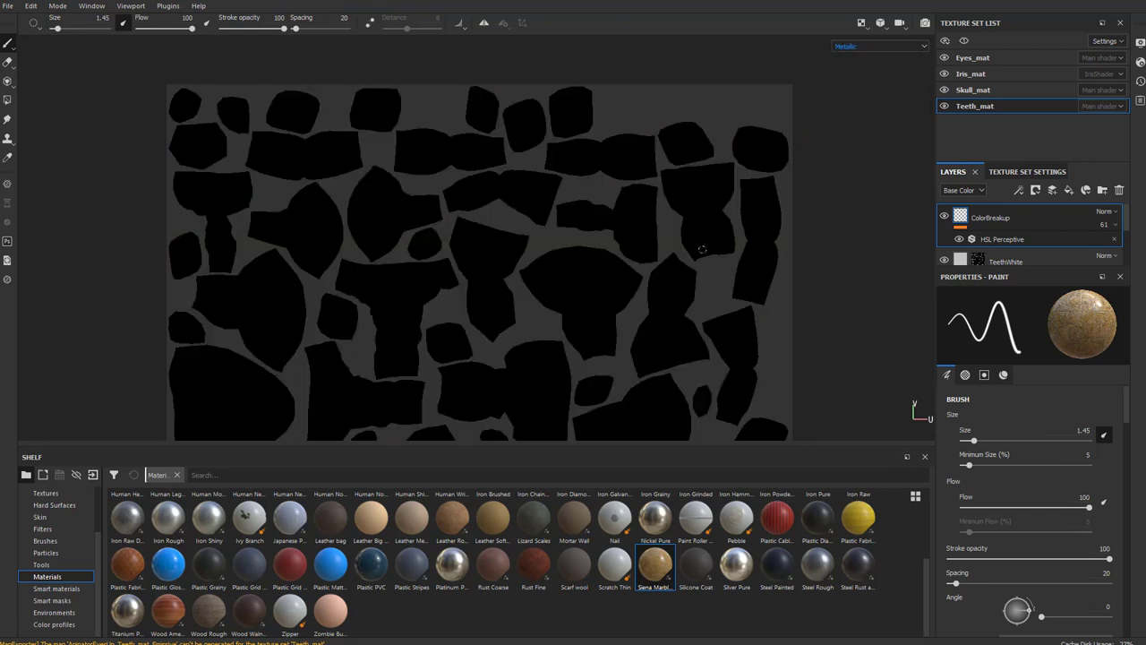
left_click(974, 90)
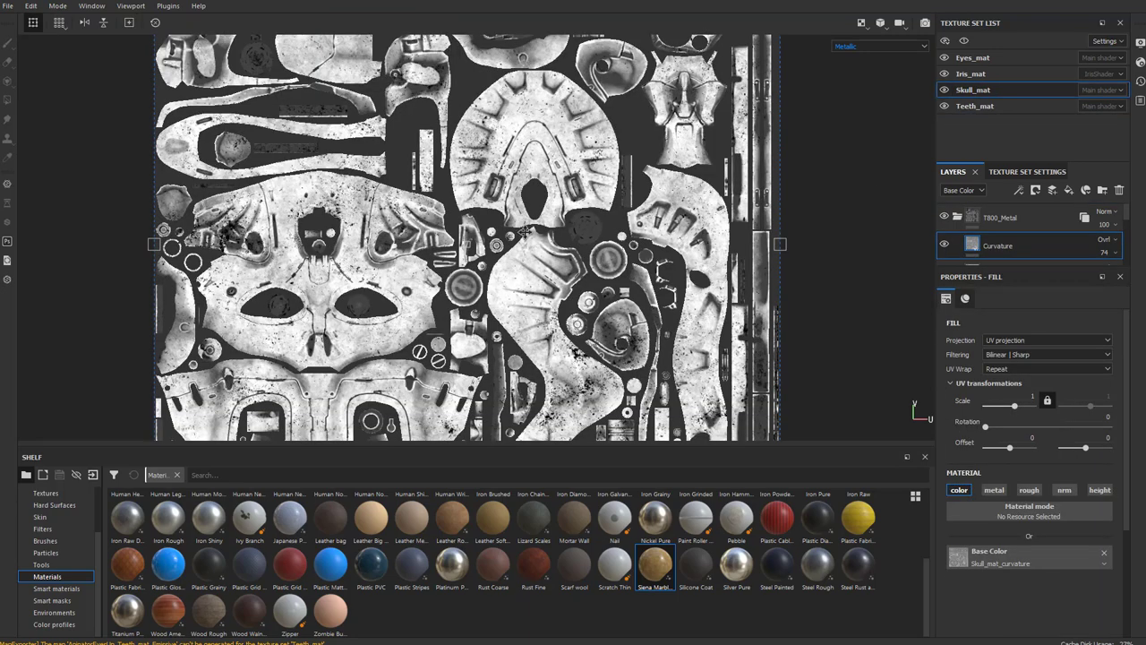
scroll(524, 231, "up", 3)
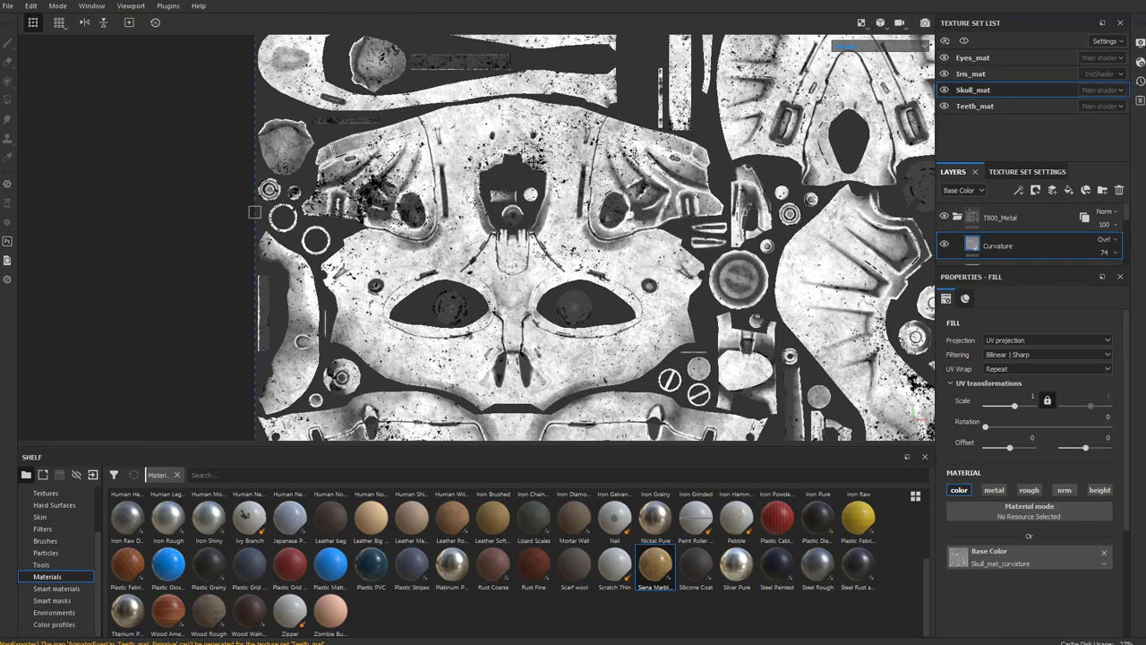
middle_click_drag(582, 182, 512, 204)
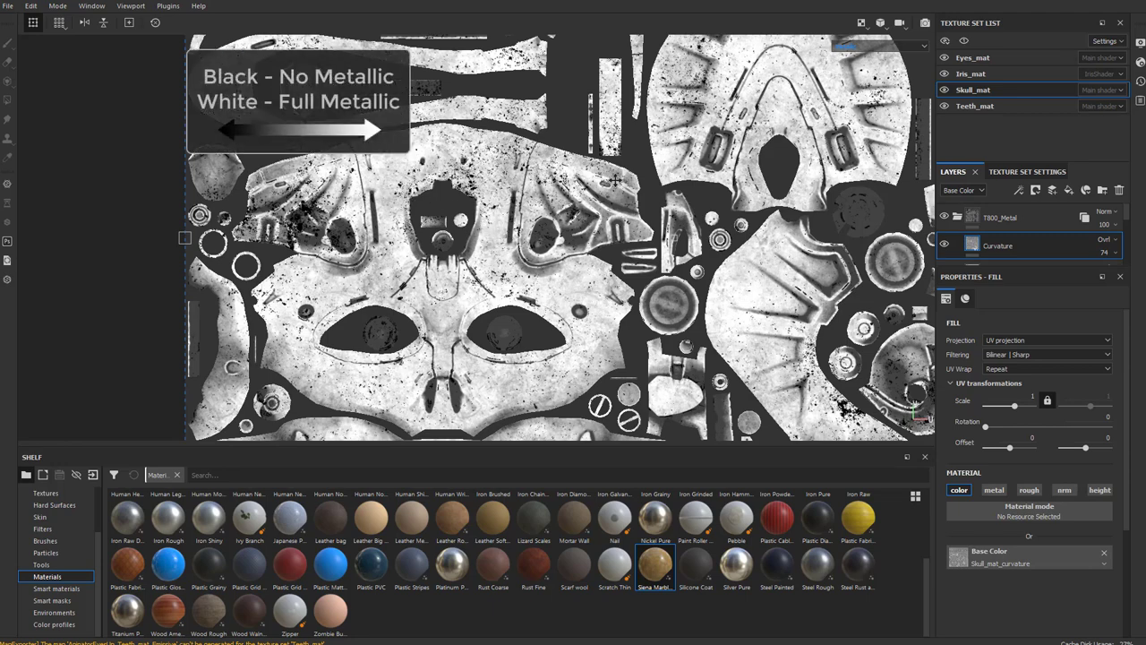
middle_click_drag(615, 179, 584, 193)
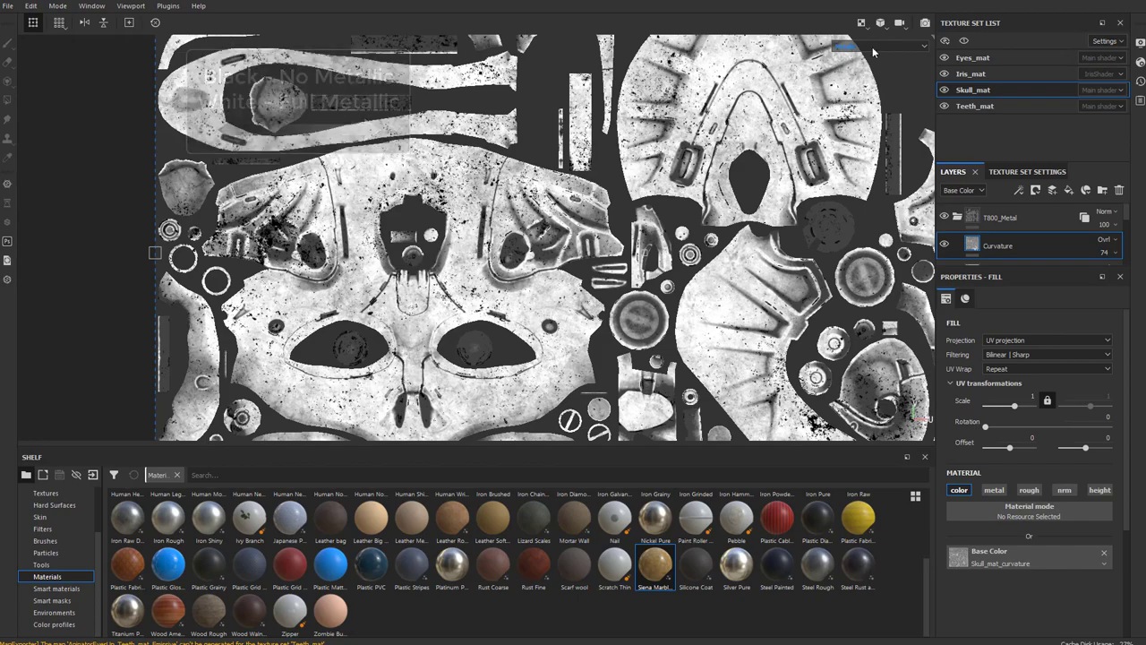
key("f")
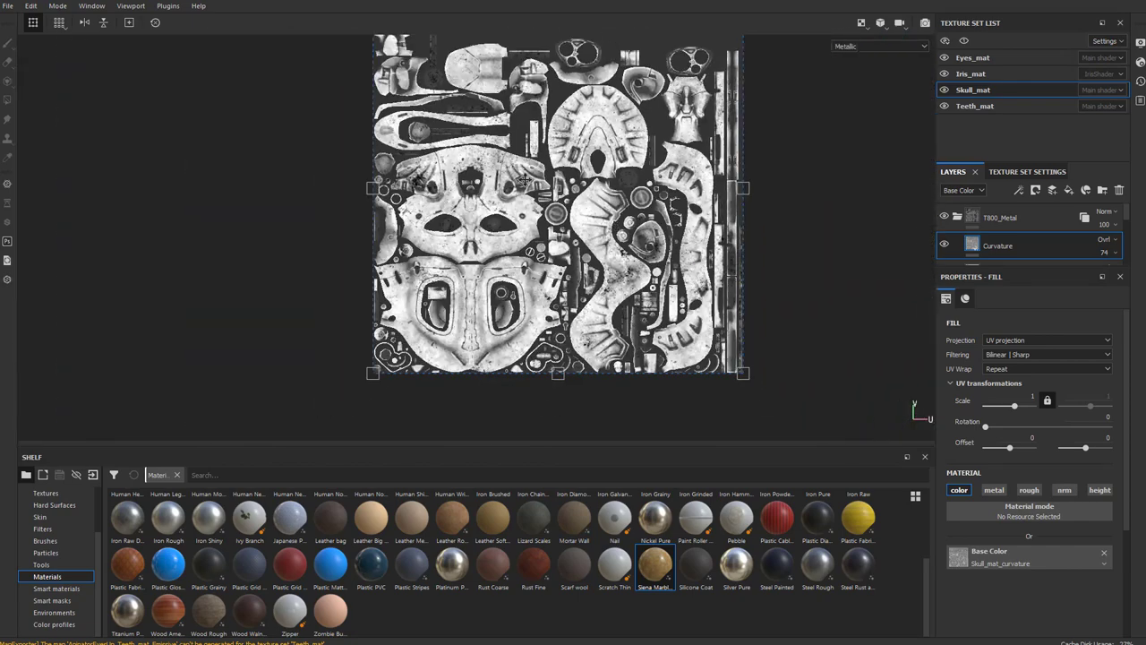
scroll(525, 180, "up", 2)
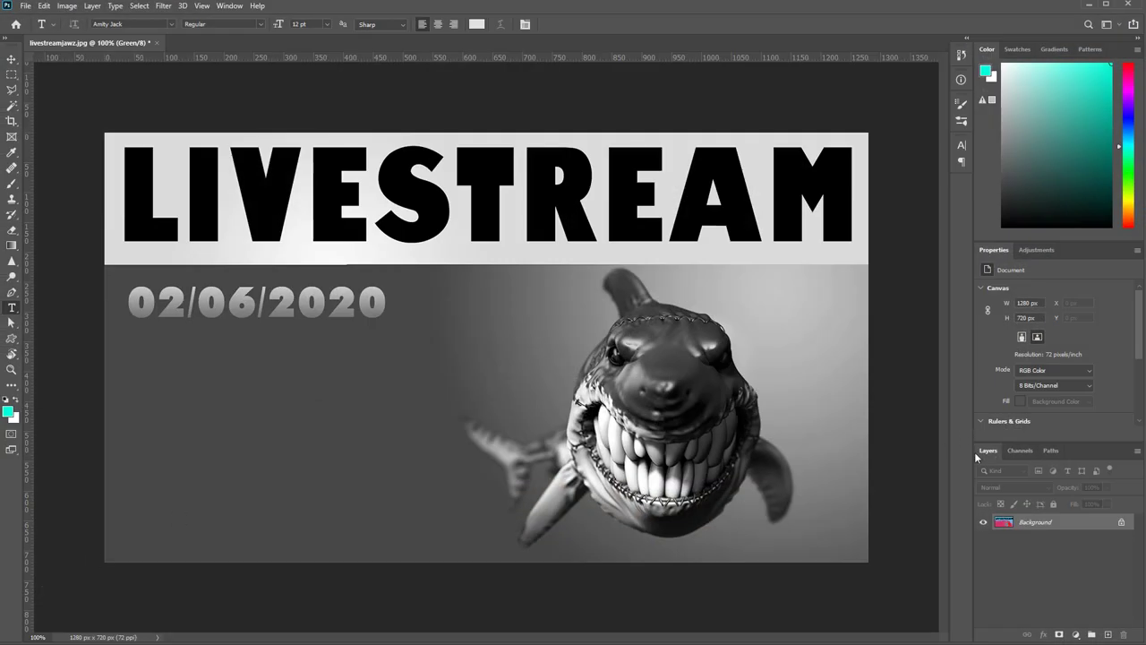
Step: Switch to Photoshop, view the Red, Green and Blue channels individually, and return to the composite RGB image
left_click(1020, 450)
left_click(1027, 484)
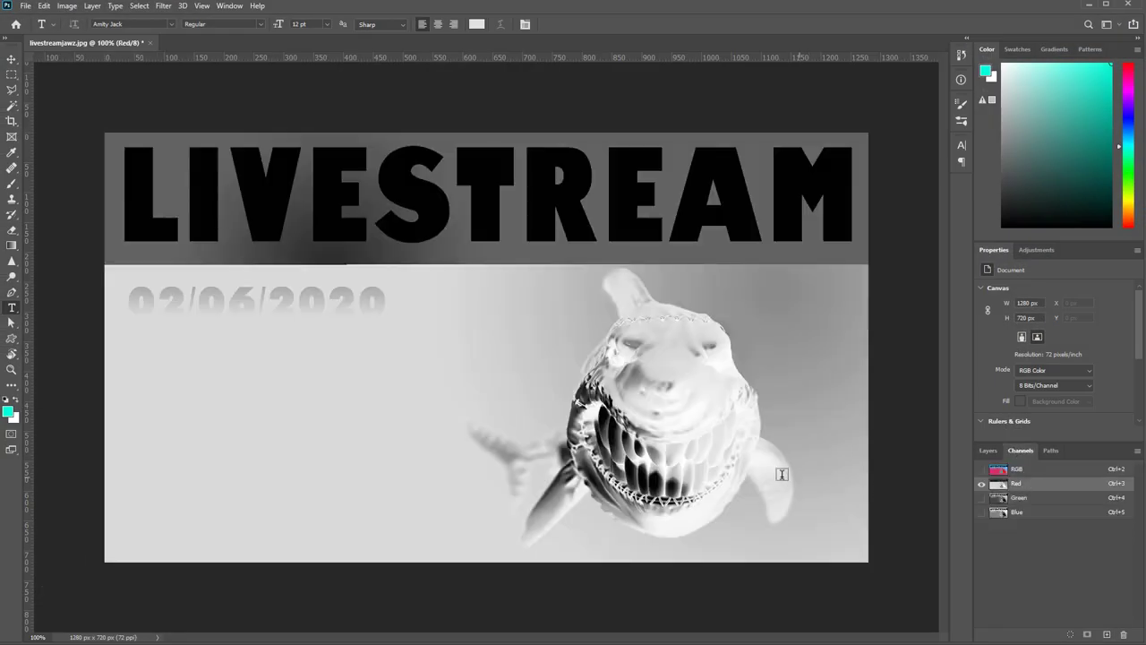
left_click(1030, 499)
left_click(1019, 515)
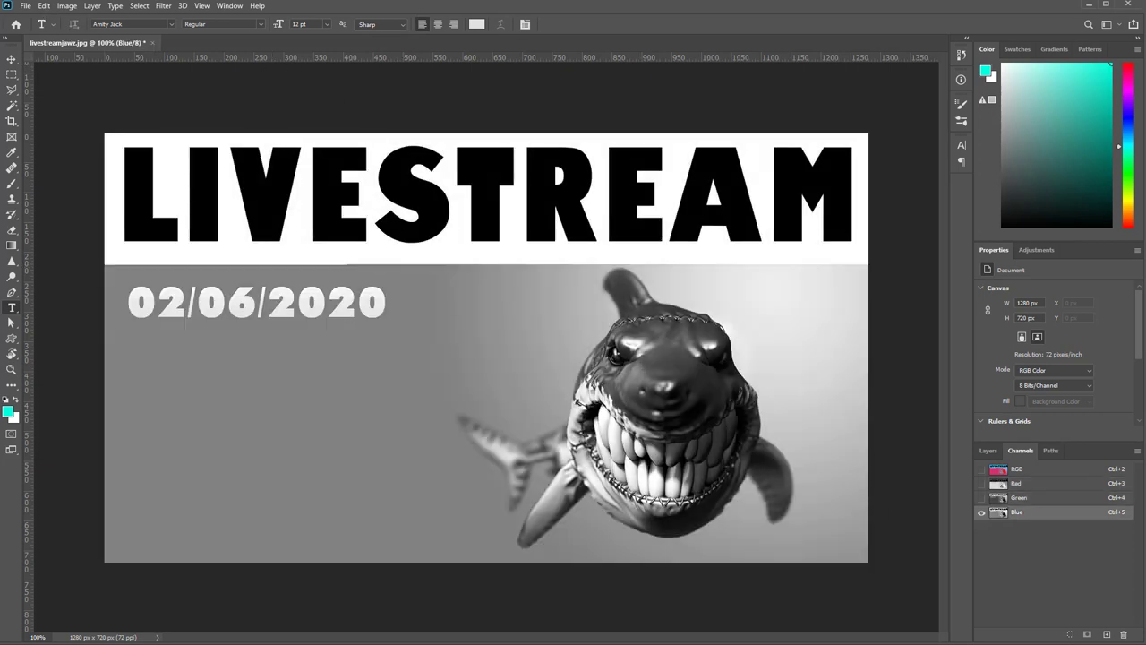
left_click(1019, 498)
left_click(1025, 483)
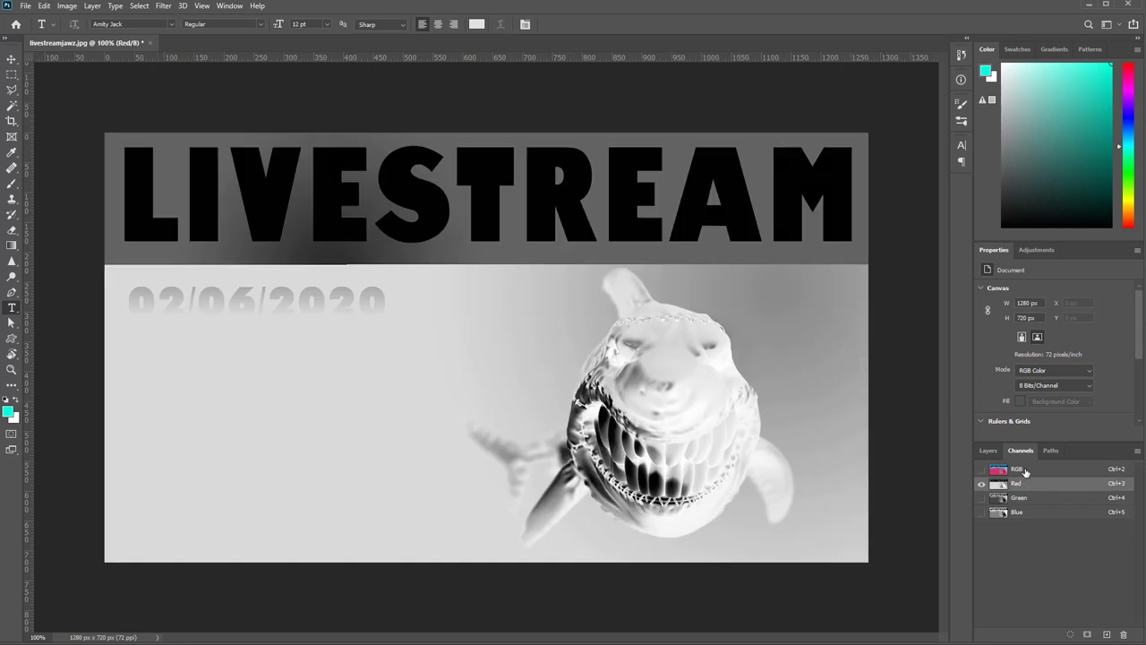
left_click(1021, 470)
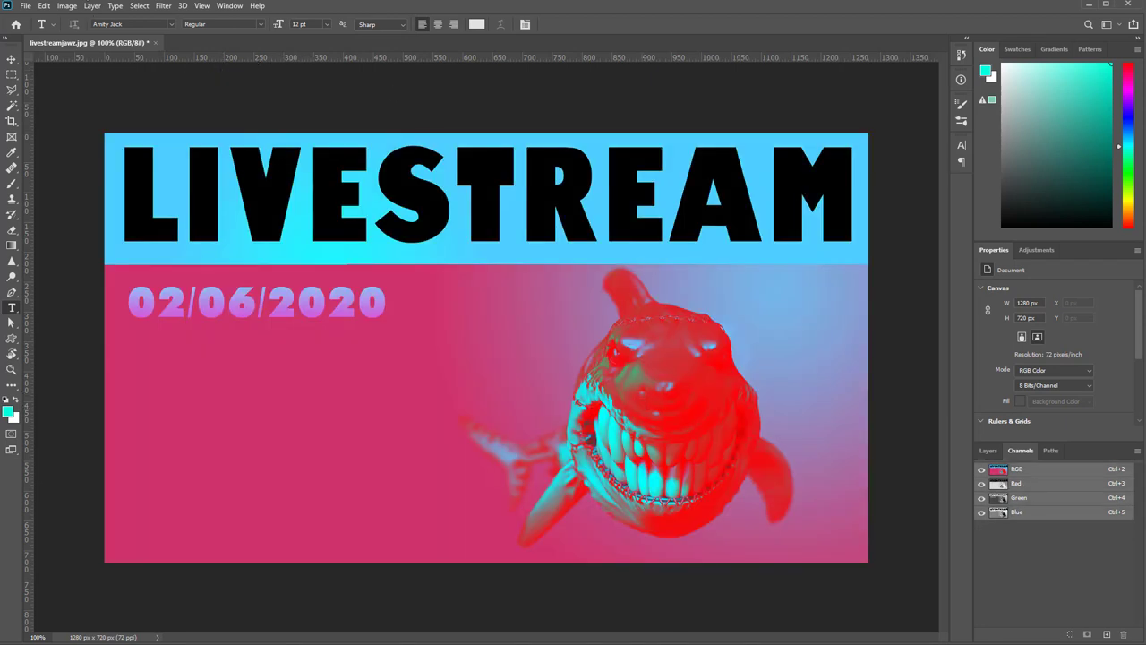
left_click(989, 451)
left_click(1020, 450)
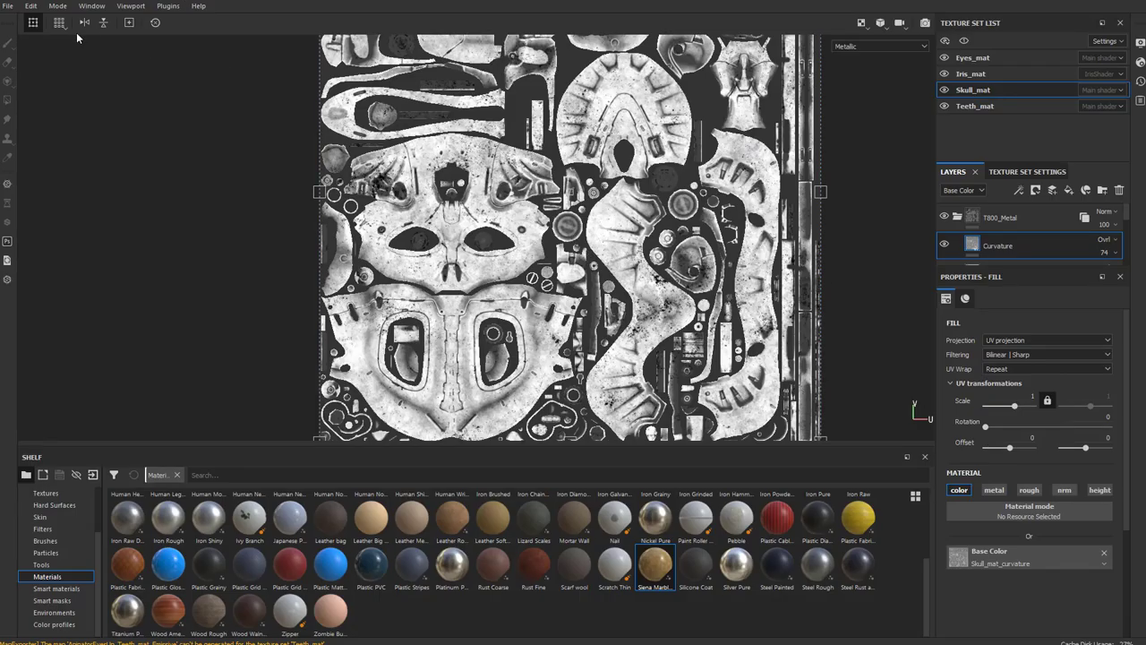
Step: Switch back to Substance Painter, open the export presets, and inspect the OcclusionRoughnessMetallic output name in the Unreal Engine 4 (Packed) preset
left_click(9, 6)
left_click(44, 211)
left_click(339, 128)
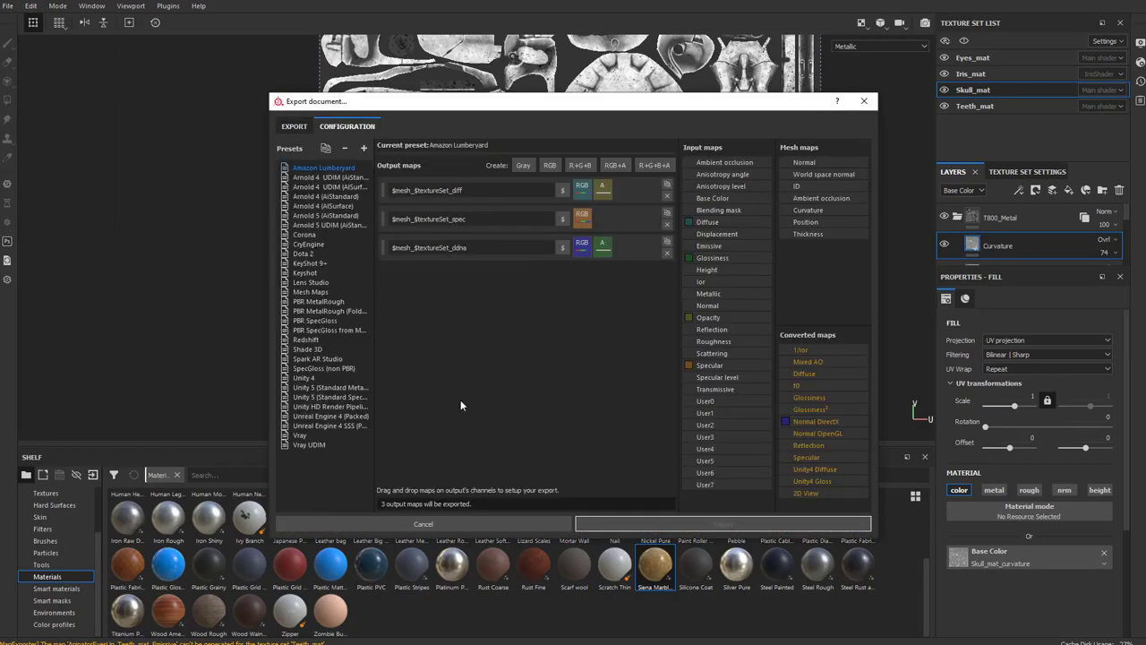
left_click(322, 416)
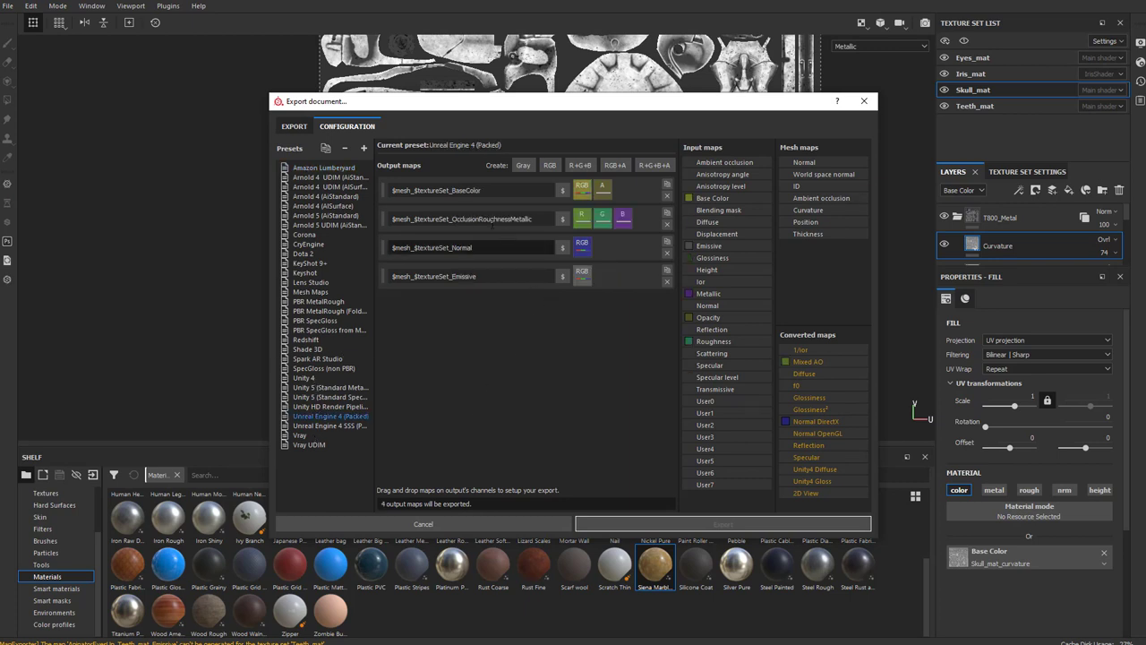
left_click_drag(453, 218, 533, 218)
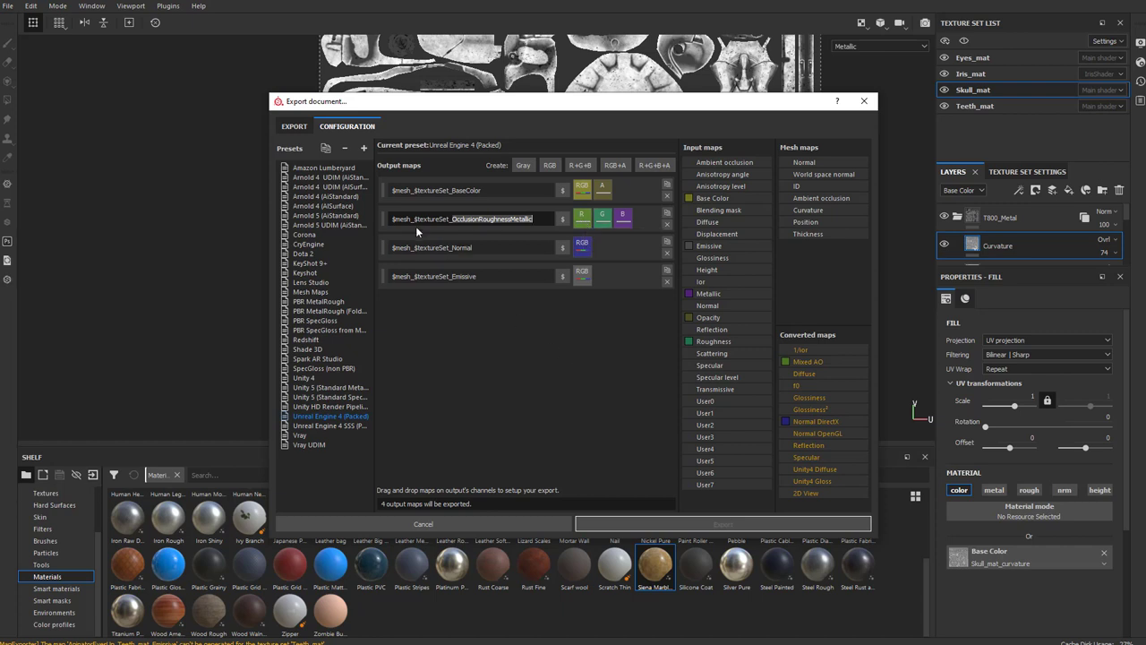
left_click_drag(392, 218, 452, 218)
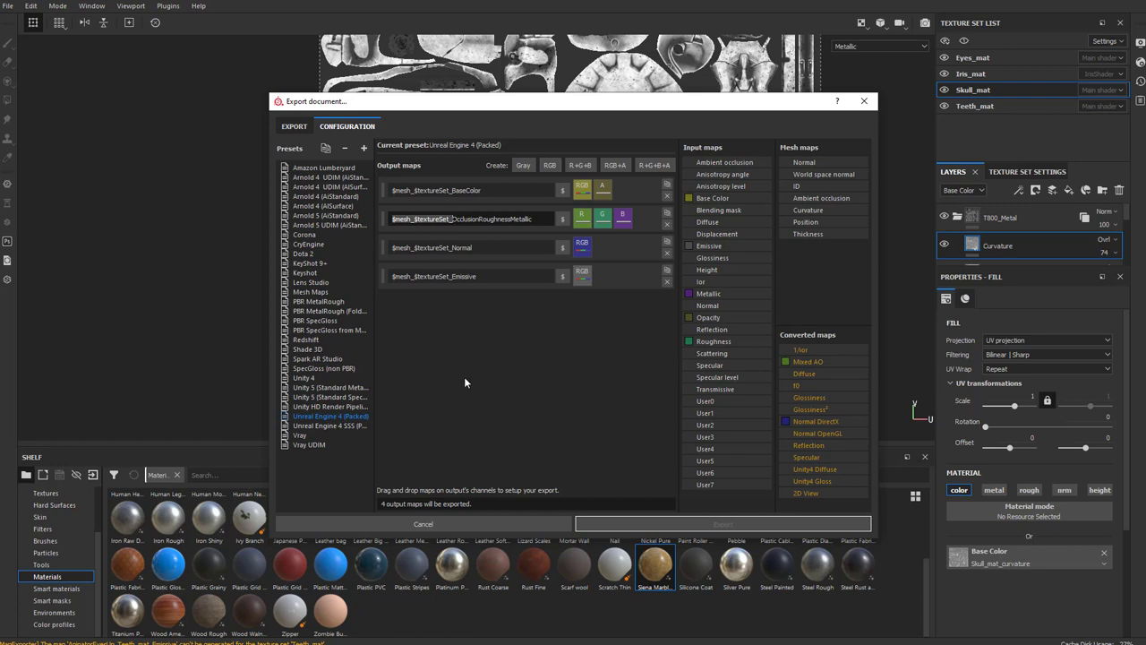
left_click(560, 394)
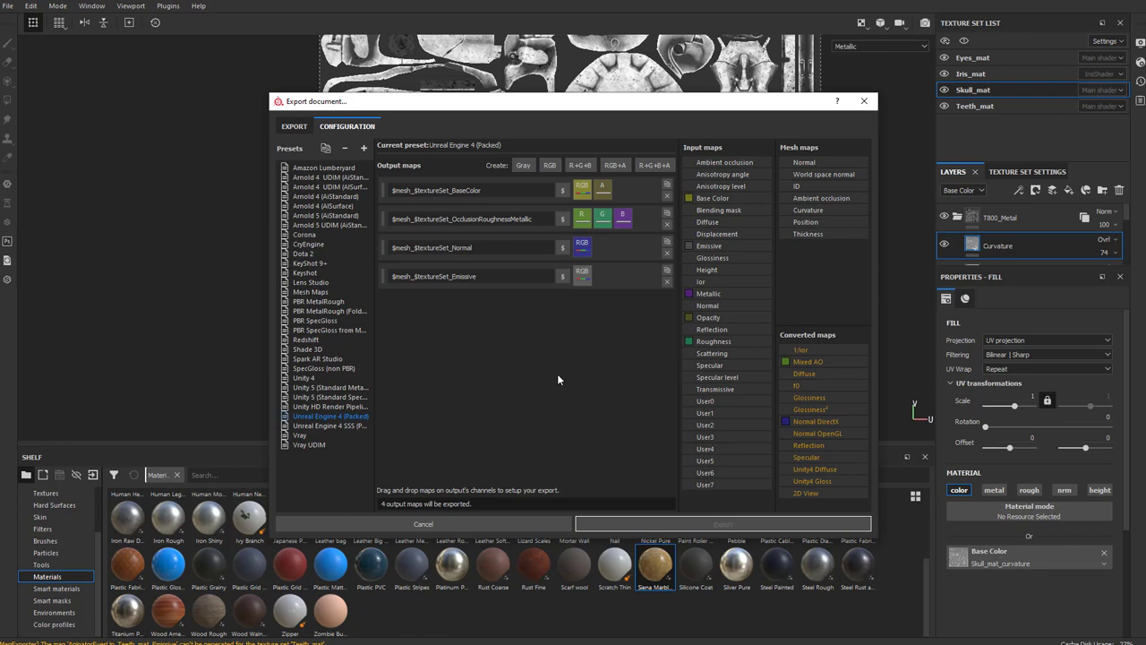
Step: Compare the output maps of the Vray, Unreal Engine 4, Unity 5, Redshift and Keyshot presets, and widen the preset list to show full names
left_click(309, 445)
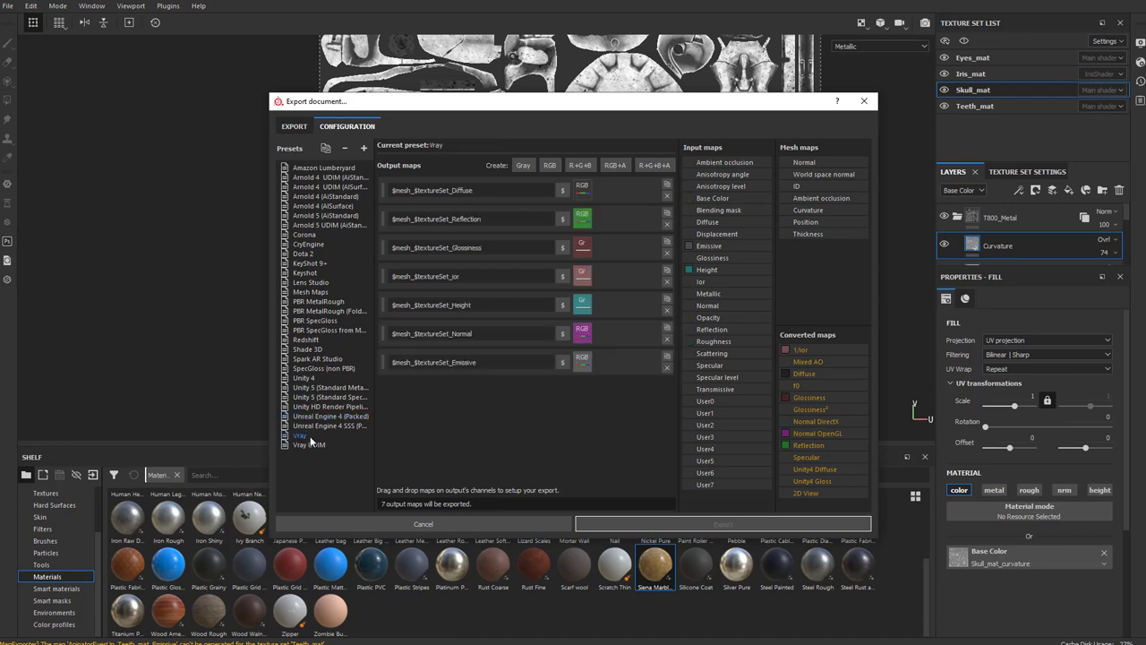
left_click(313, 426)
left_click(312, 417)
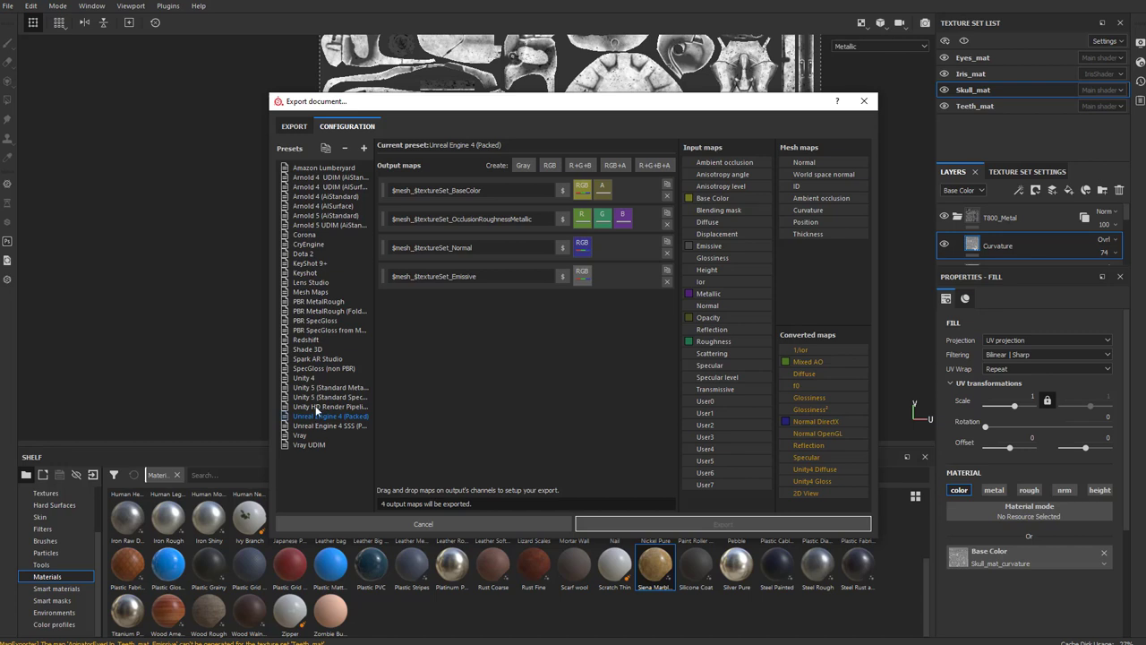
left_click(314, 389)
left_click(314, 342)
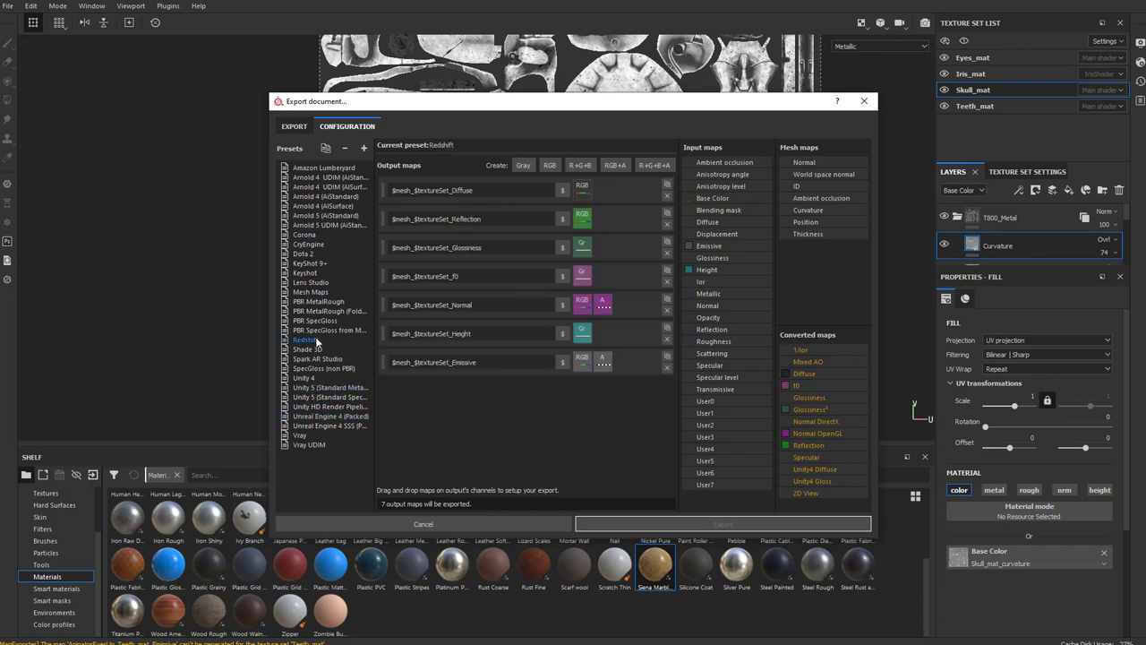
left_click(309, 273)
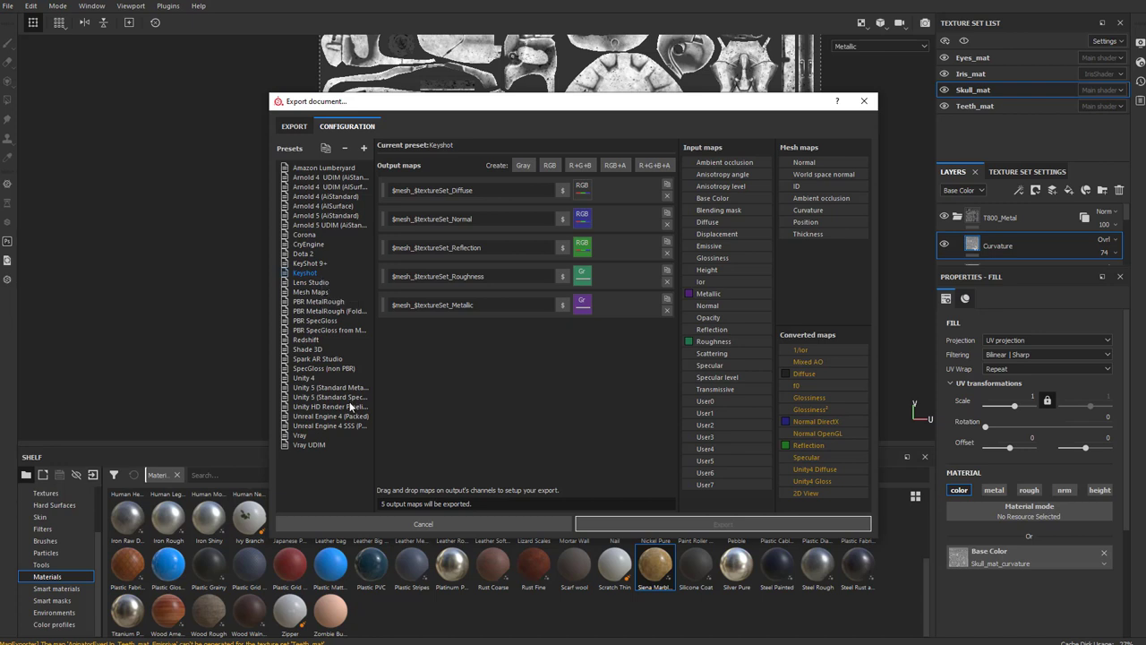
left_click_drag(387, 334, 439, 333)
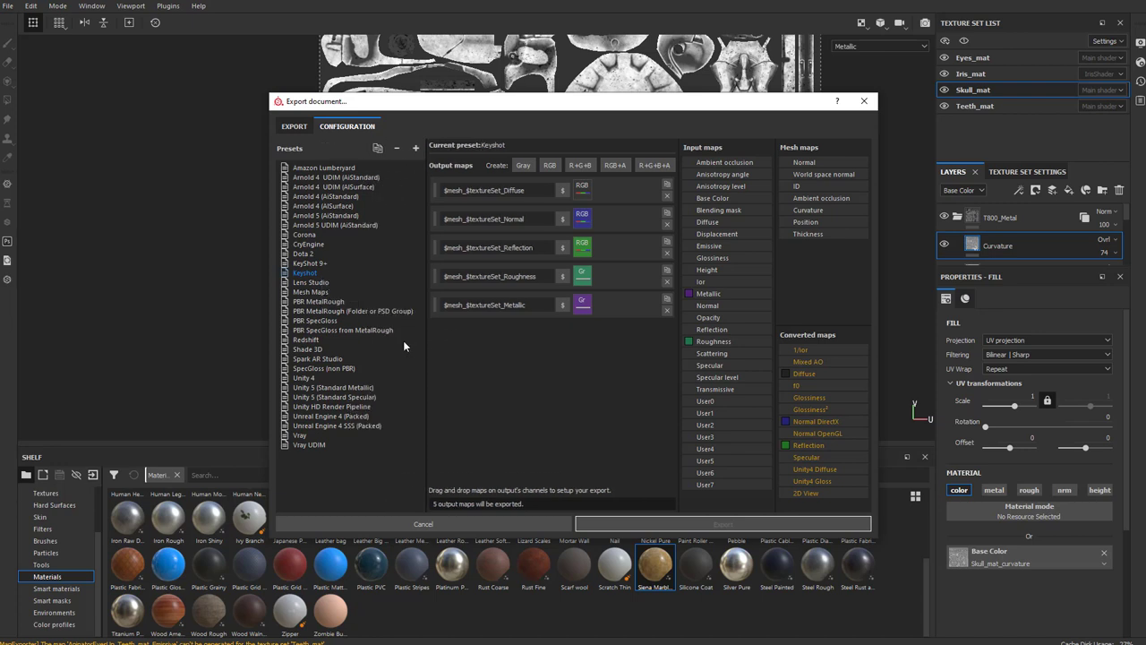
Step: Duplicate the PBR MetalRough export preset and rename the copy as Marmoset
left_click(318, 301)
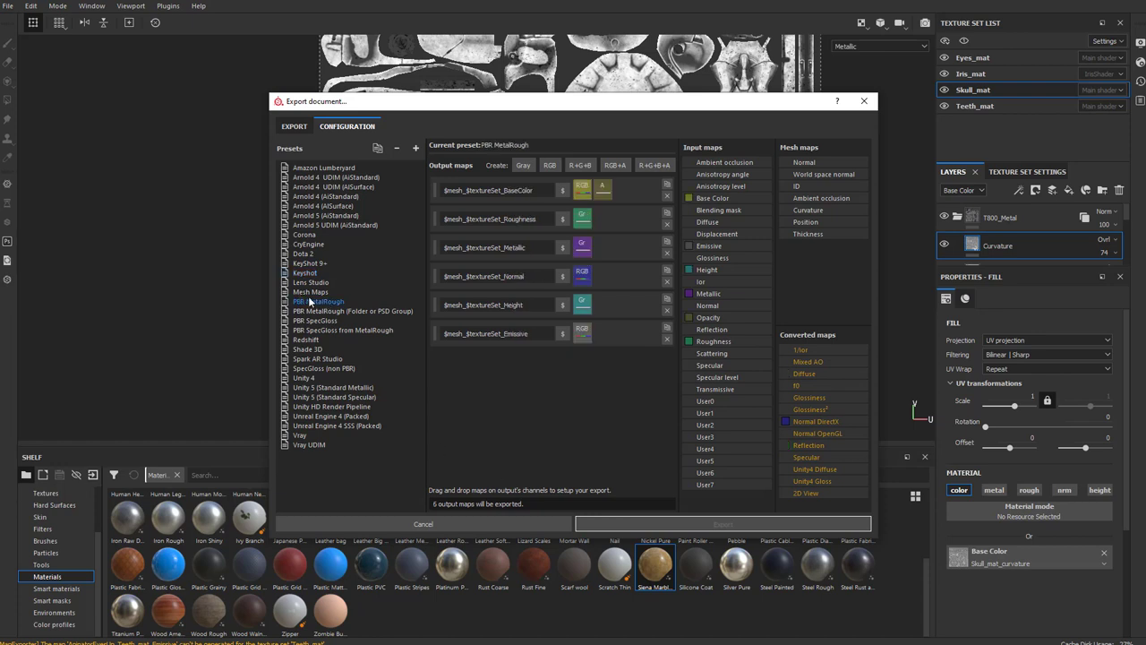
left_click(377, 149)
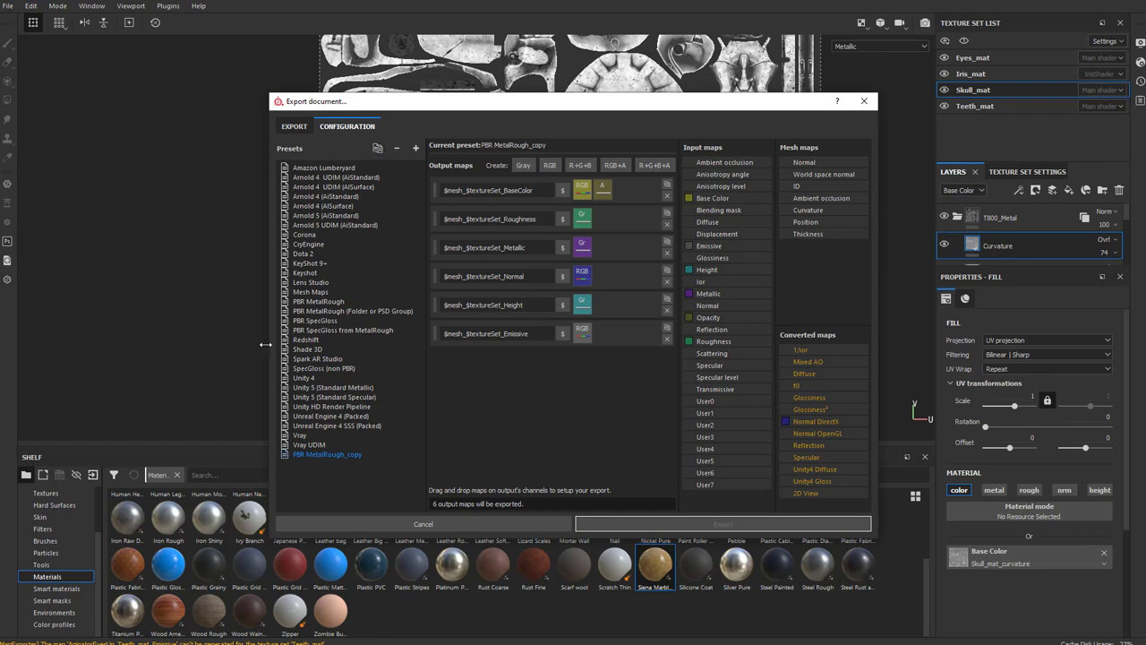
double_click(328, 454)
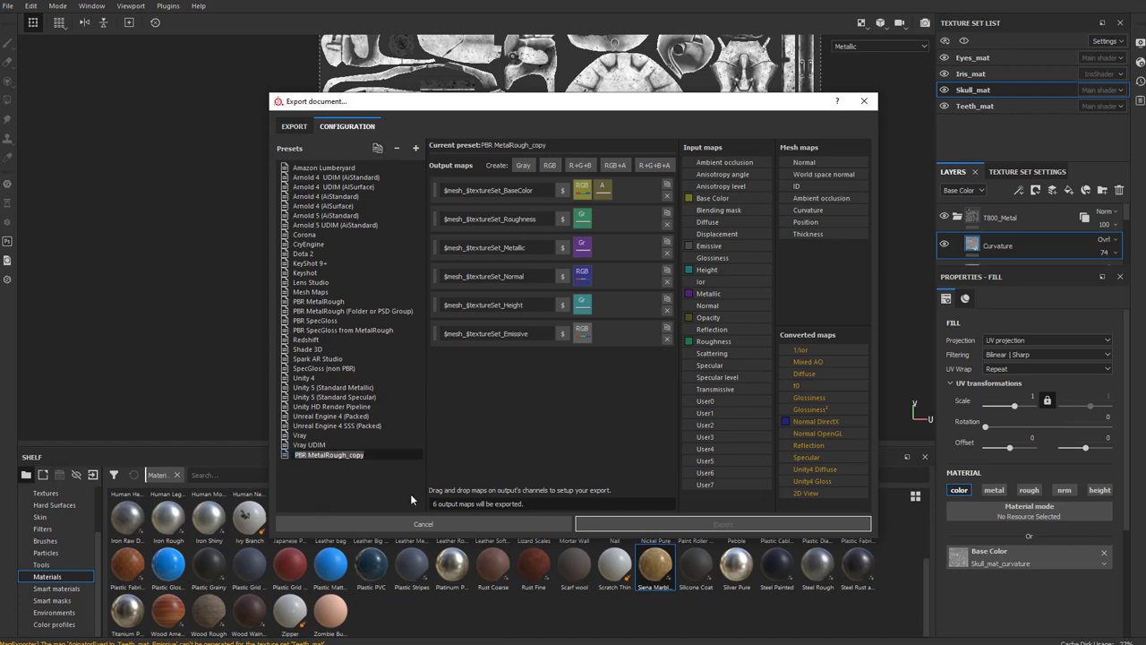
type("Marmoset")
key("Return")
Step: Set the export config to the Marmoset preset and expand Skull_mat to list its output maps
left_click(293, 126)
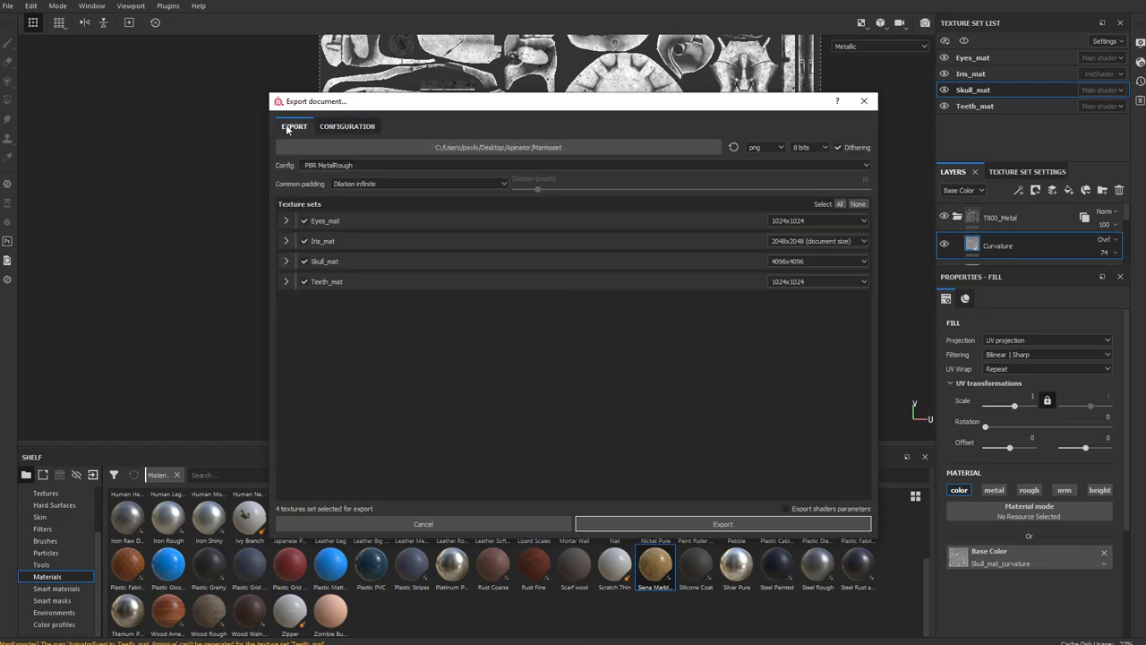
left_click(362, 166)
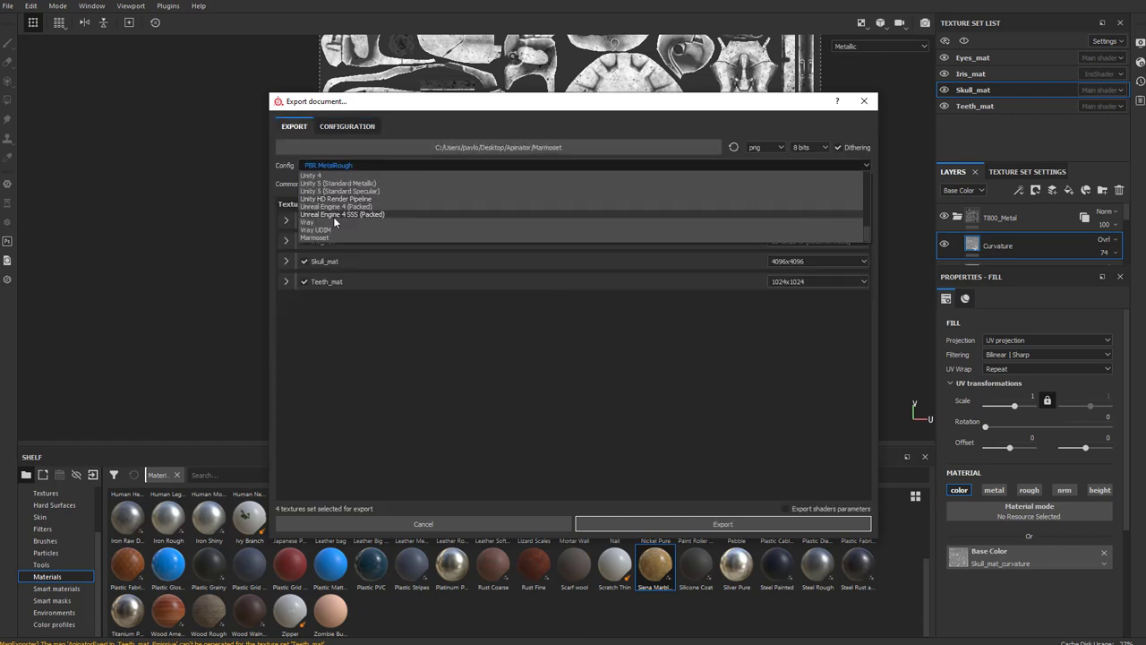
left_click(319, 237)
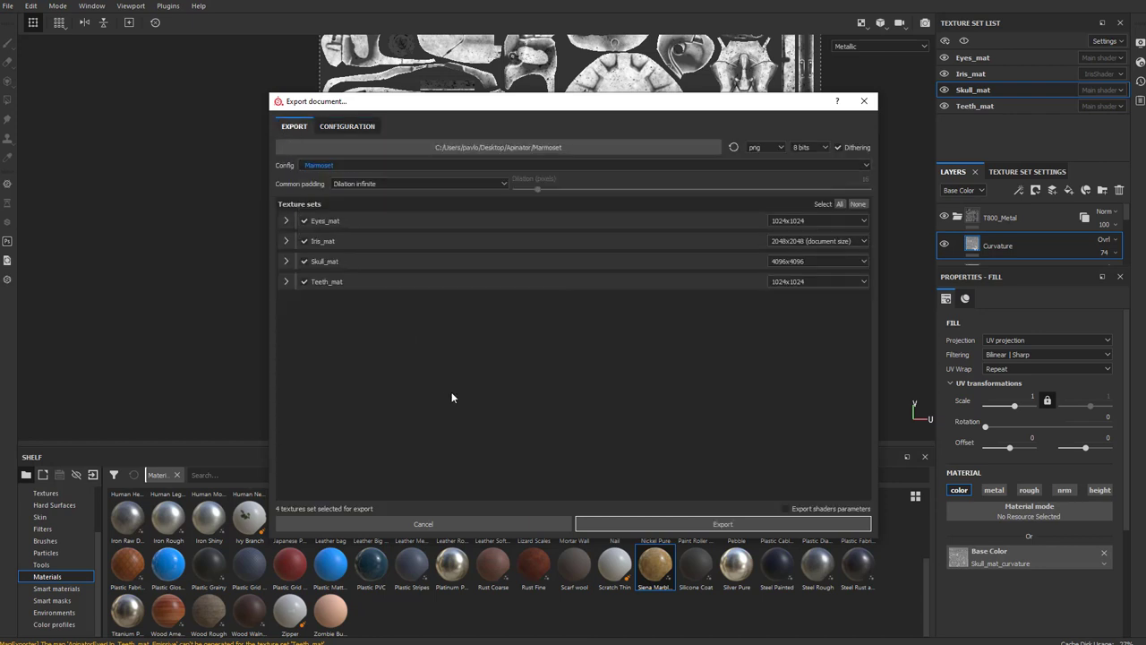
left_click(286, 261)
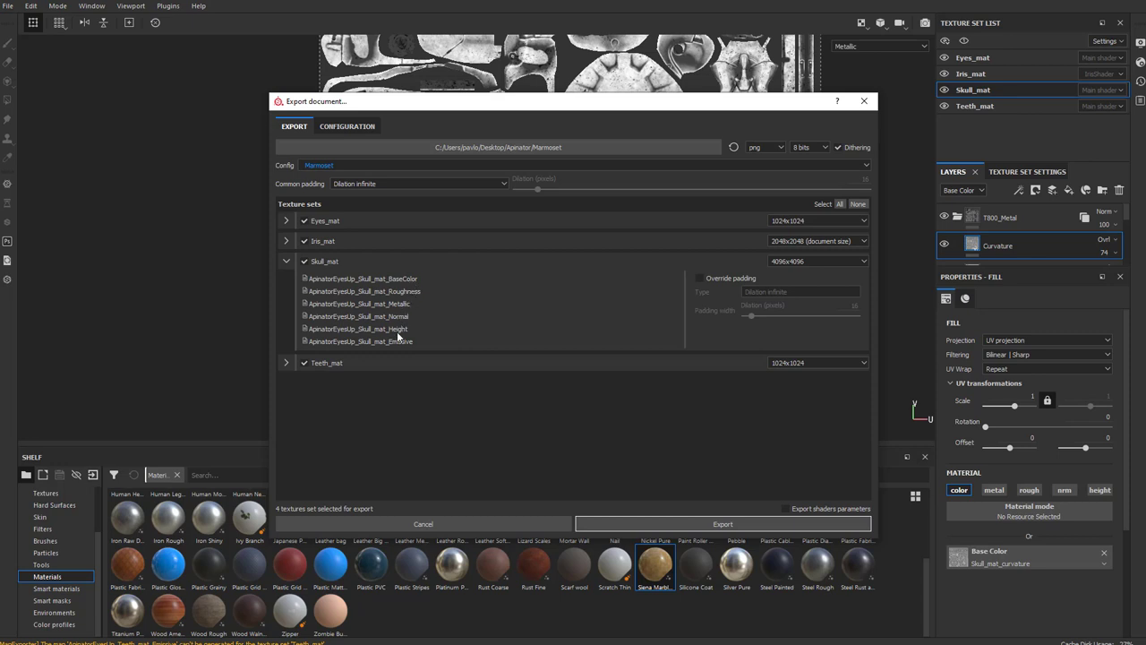
Step: Add a grayscale output map to the Marmoset preset and assign the Ambient occlusion mesh map to its gray channel
left_click(353, 126)
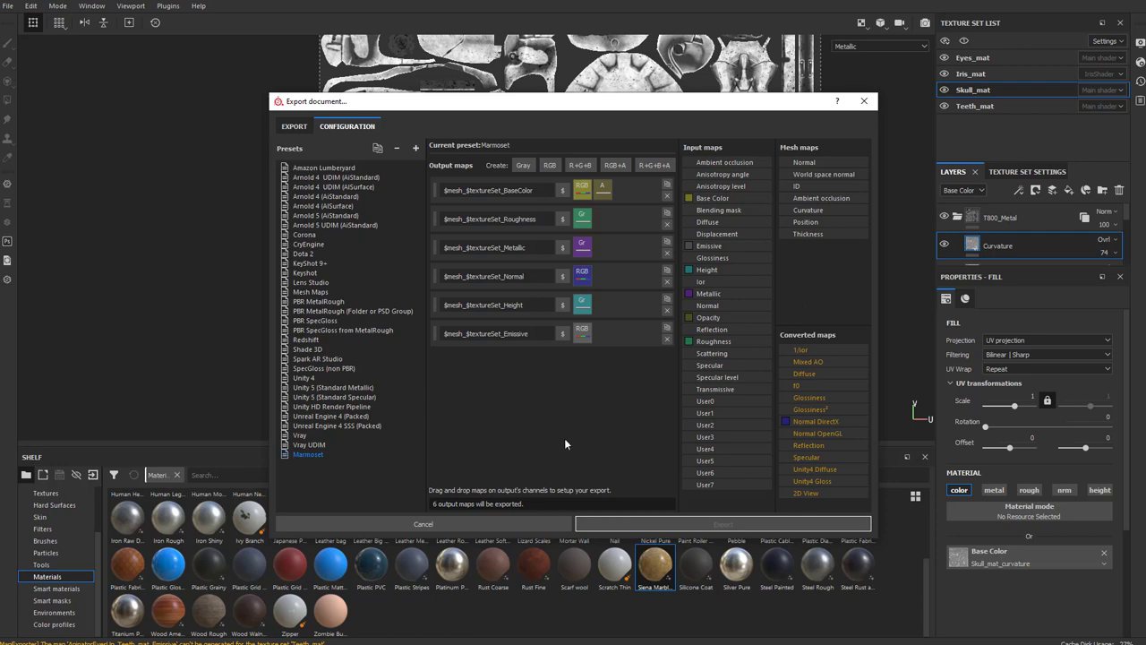
left_click(522, 166)
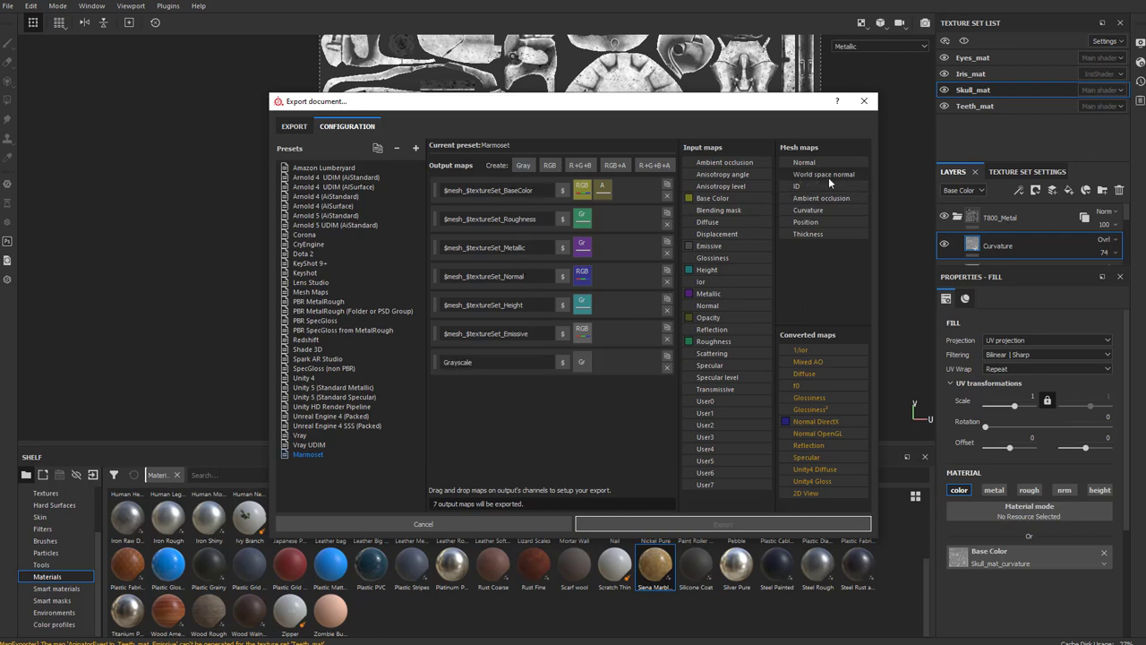
left_click_drag(822, 198, 586, 370)
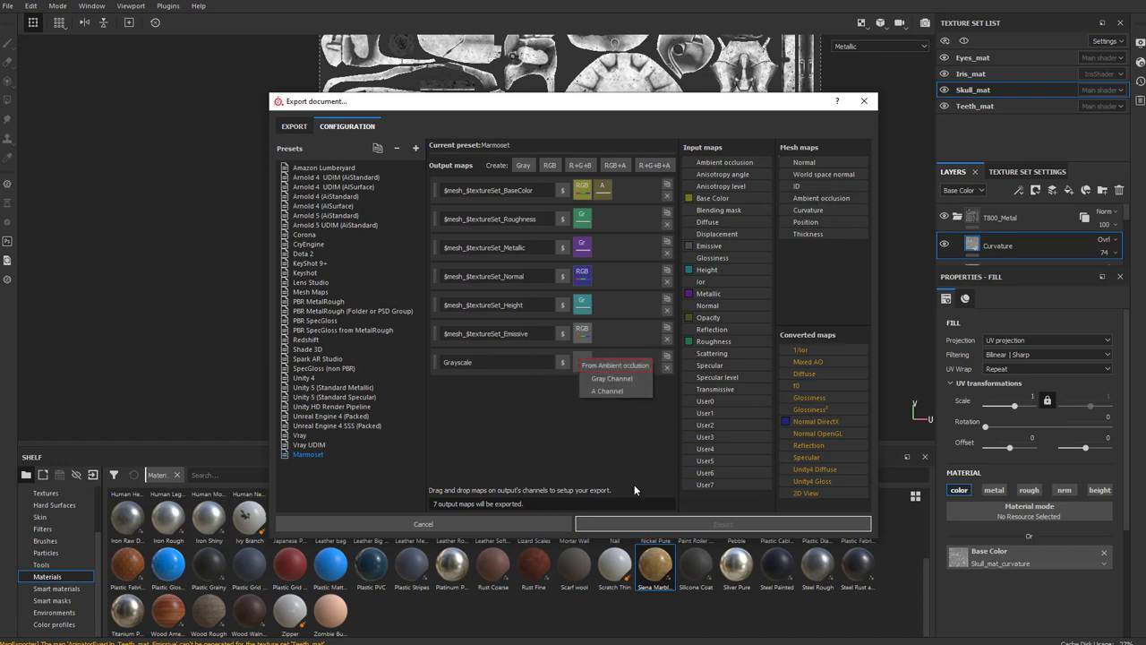
left_click(634, 367)
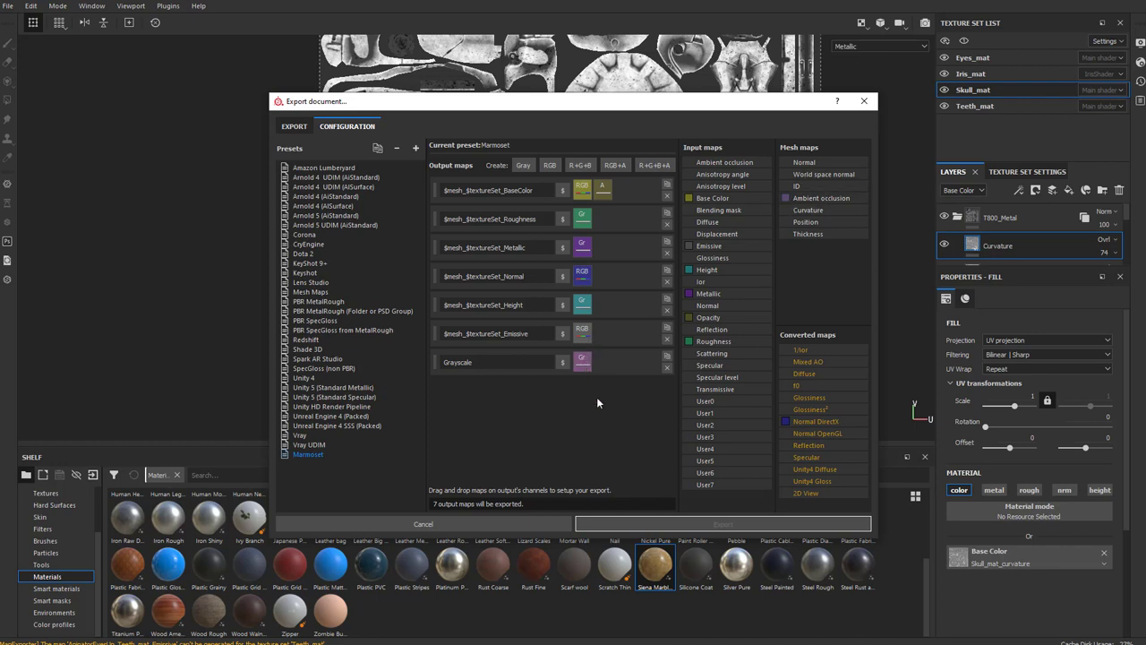
Step: Add an RGB output map, assign Base Color to its RGB channels, and split it into separate R, G and B channels
left_click(550, 165)
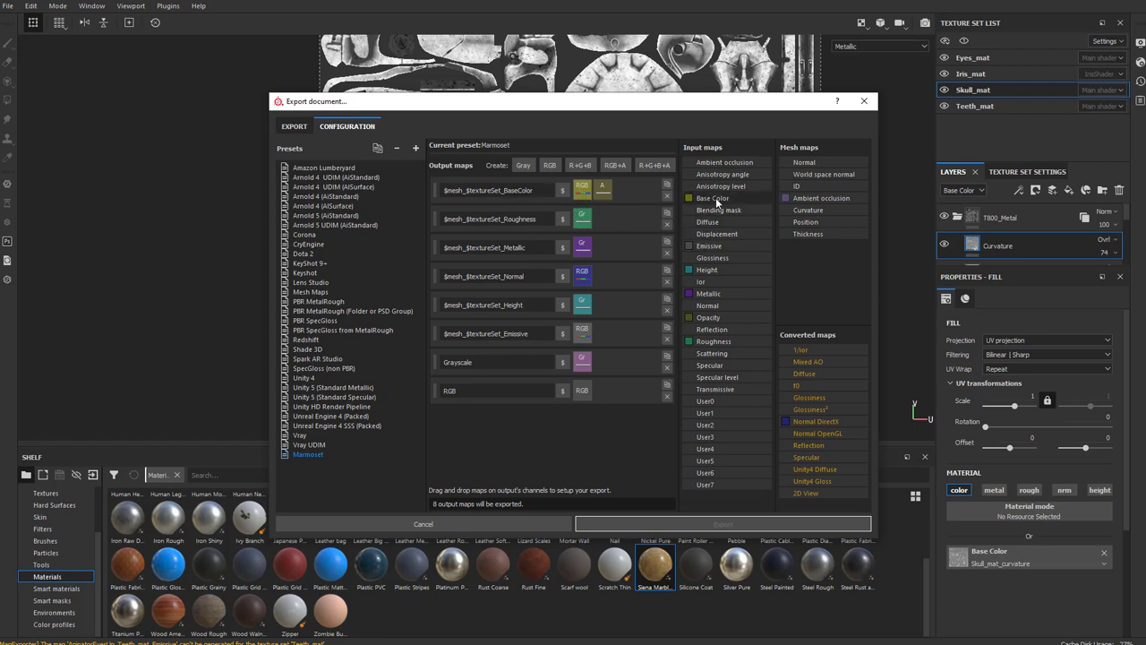
left_click_drag(716, 196, 584, 390)
left_click(609, 412)
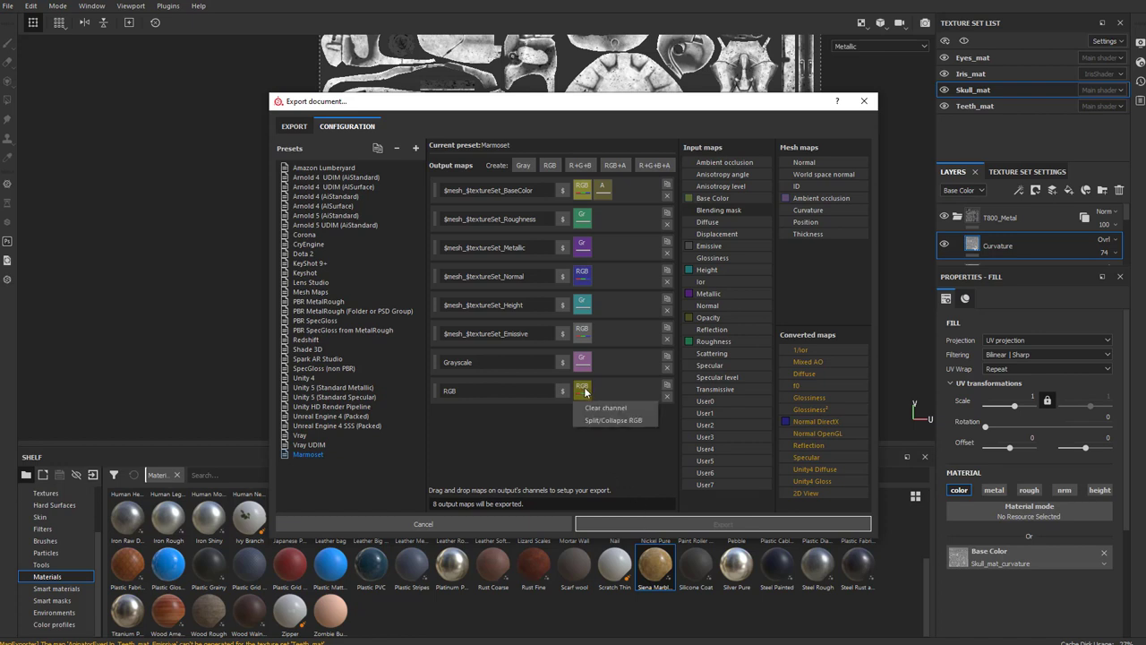
left_click(585, 392)
left_click(596, 420)
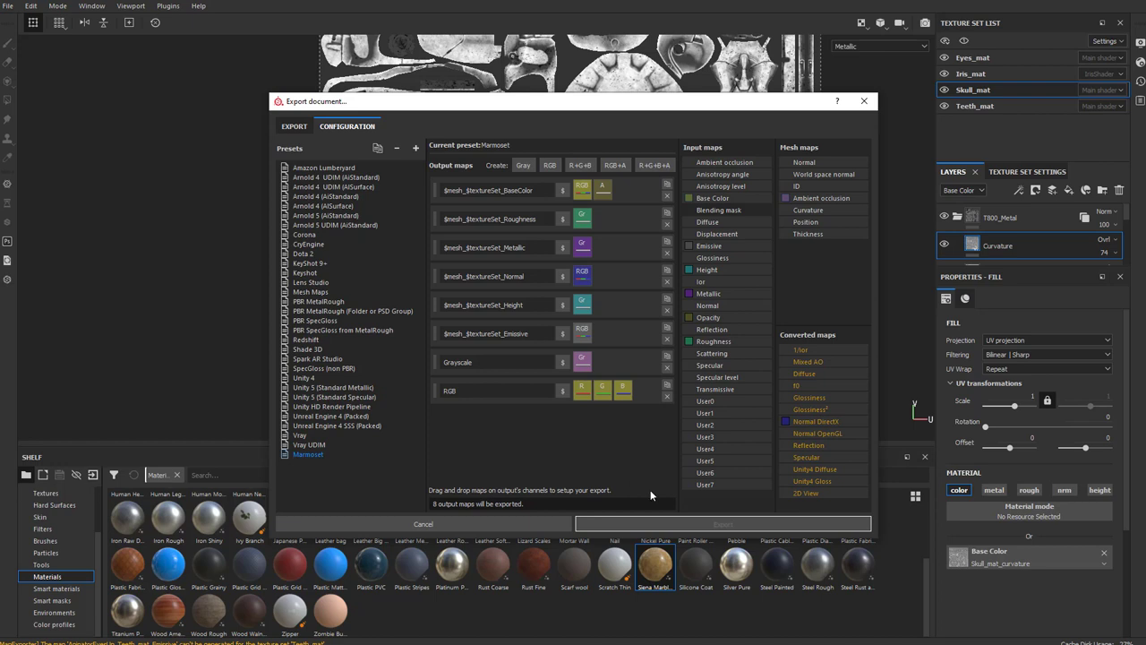
left_click(589, 396)
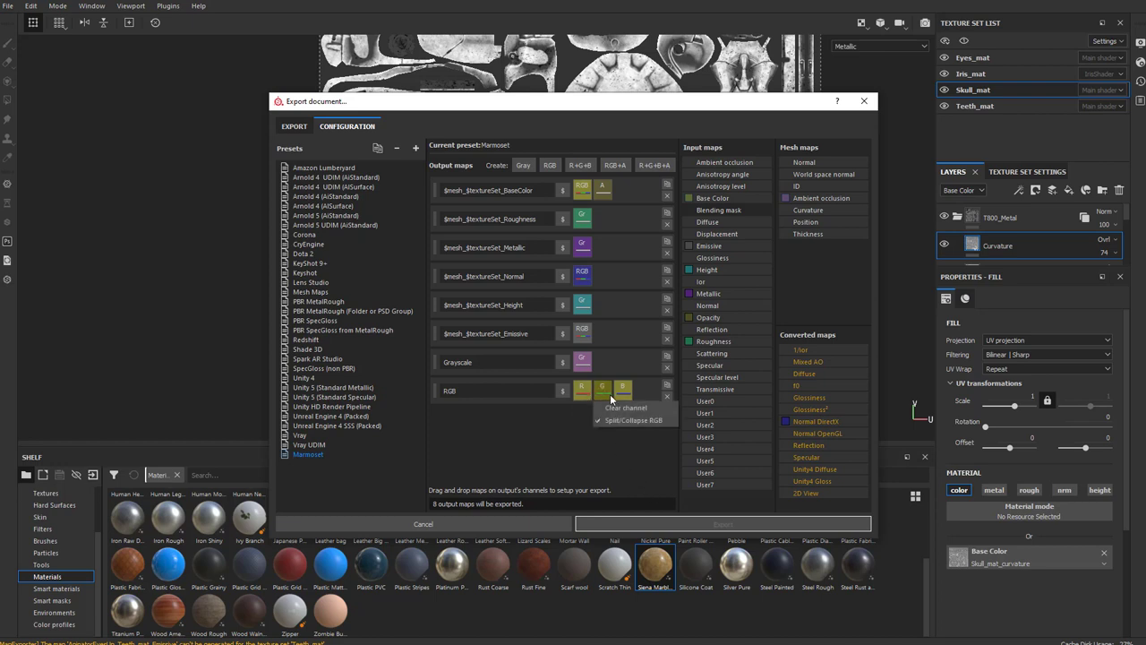
left_click(532, 424)
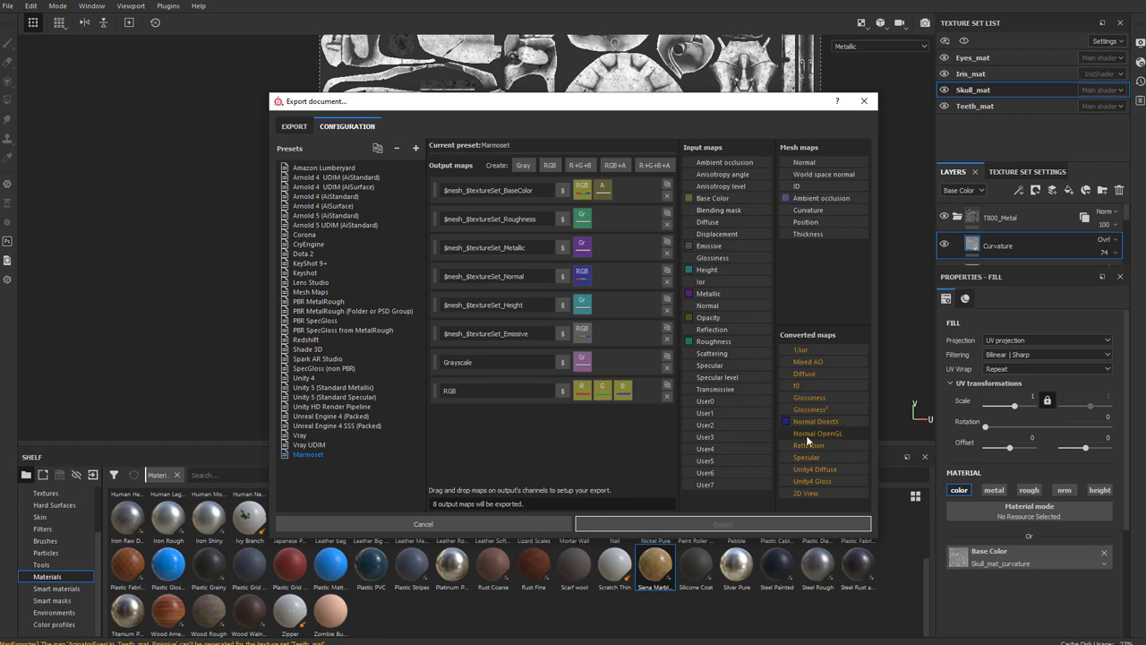
Step: Pack gray channels into the split RGB output map: Roughness in R, Opacity in G and Metallic in B
left_click_drag(713, 341, 585, 390)
left_click(615, 410)
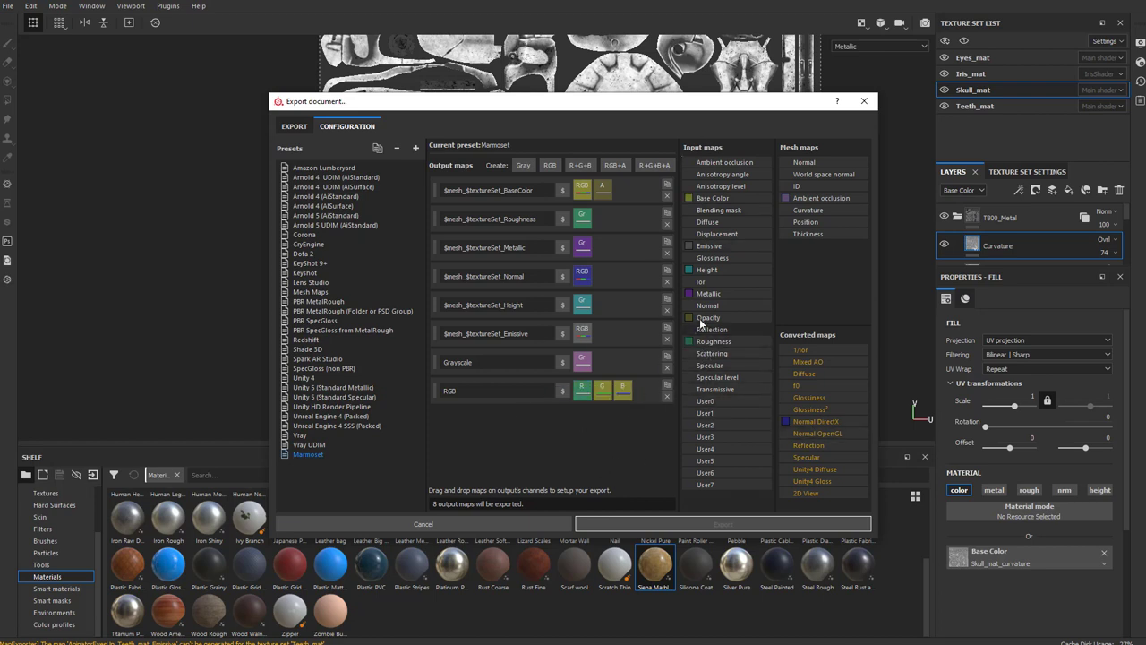
left_click_drag(708, 317, 601, 391)
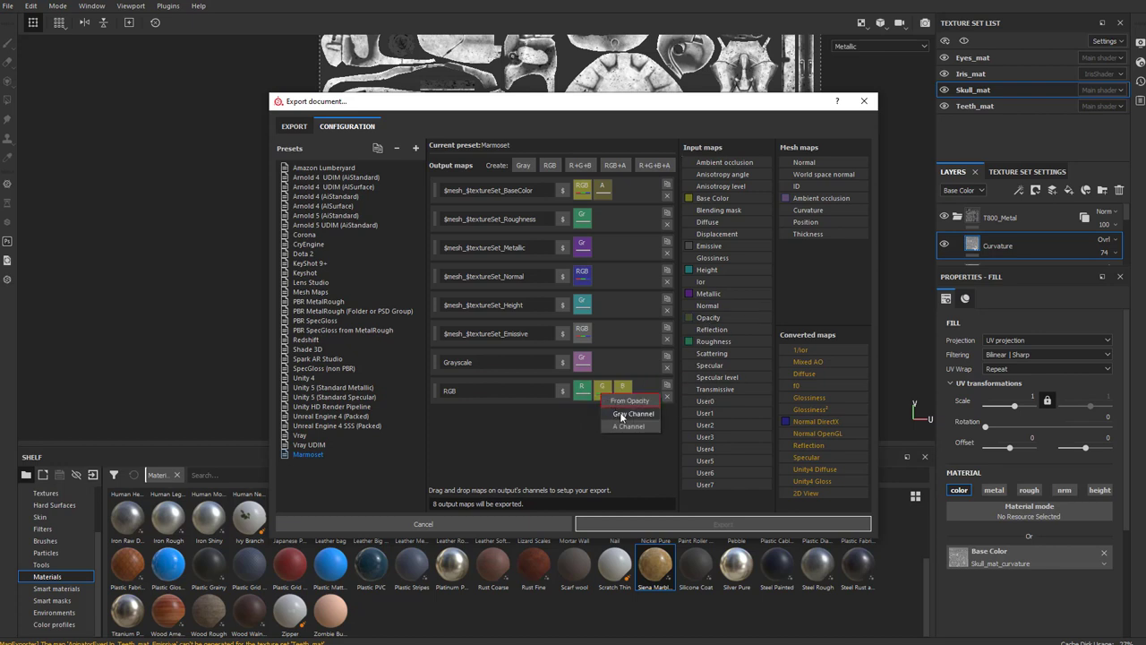
left_click(615, 412)
left_click_drag(706, 293, 624, 387)
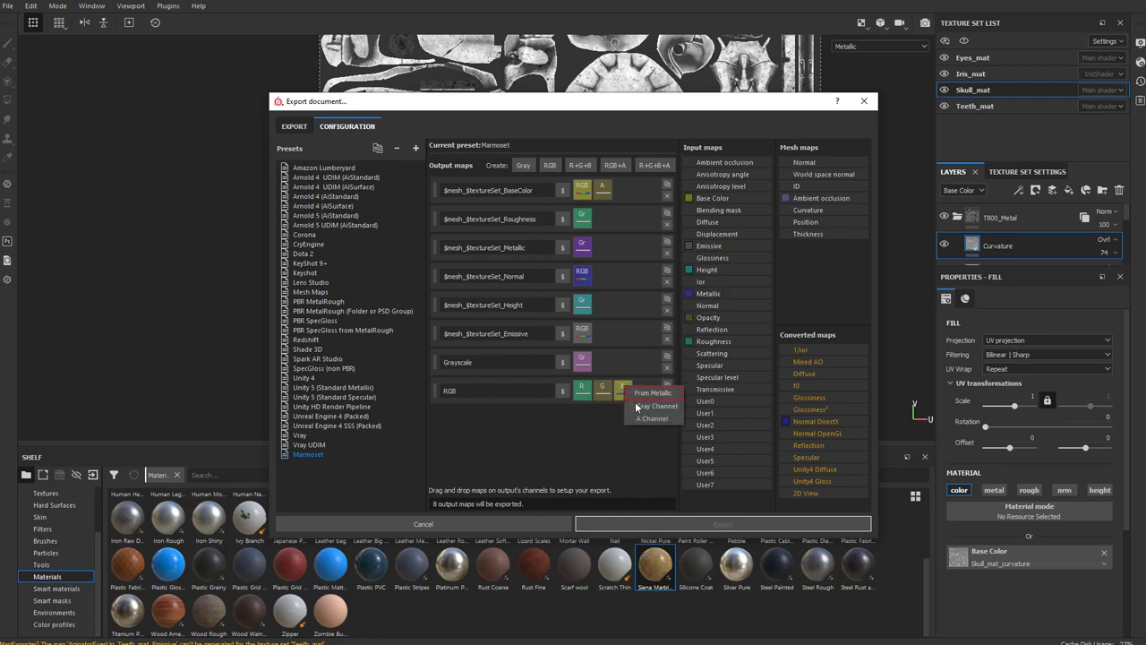
left_click(636, 405)
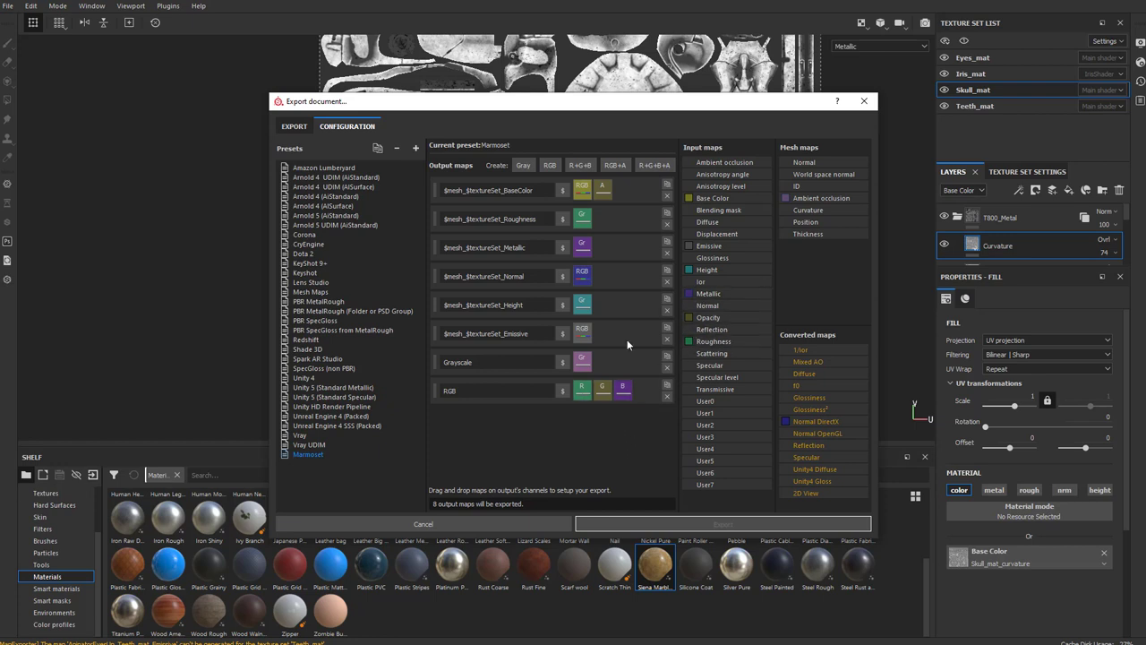
Step: Add and remove an RGB+A output map, and clear the R, G and B channels of the RGB output map
left_click(612, 164)
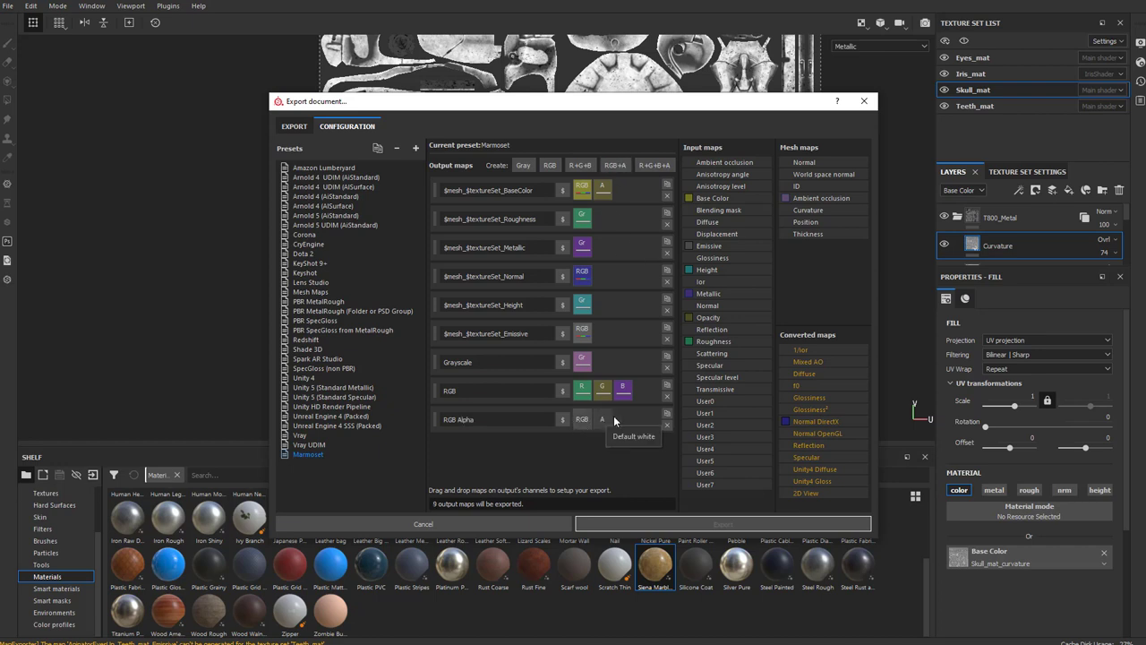
left_click(666, 424)
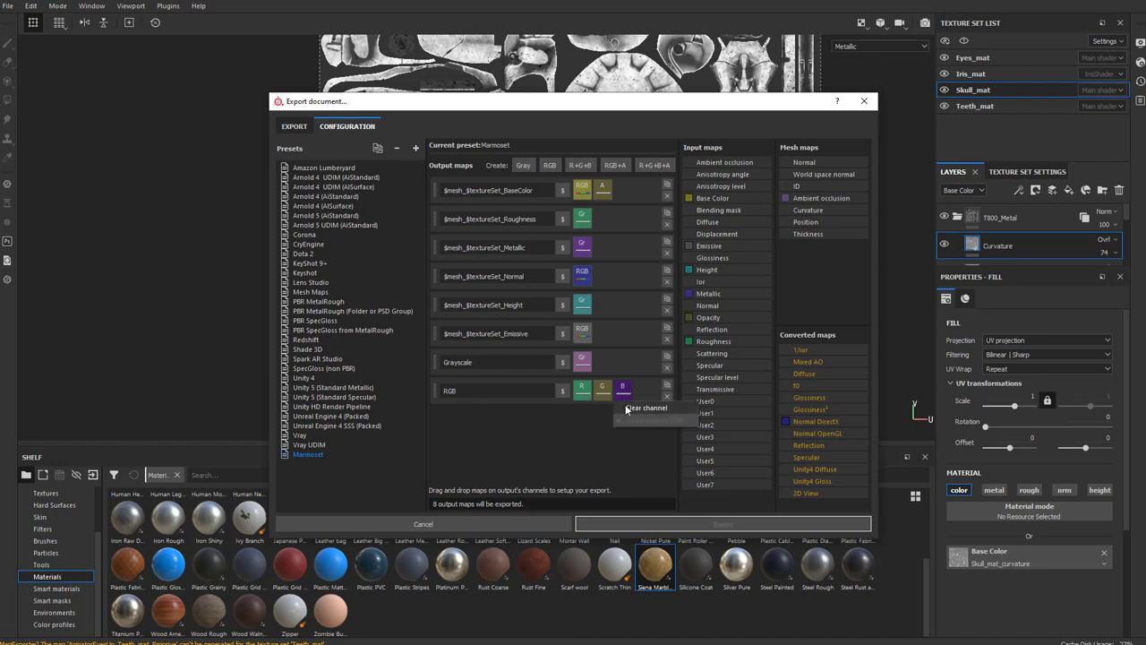
right_click(593, 396)
left_click(625, 407)
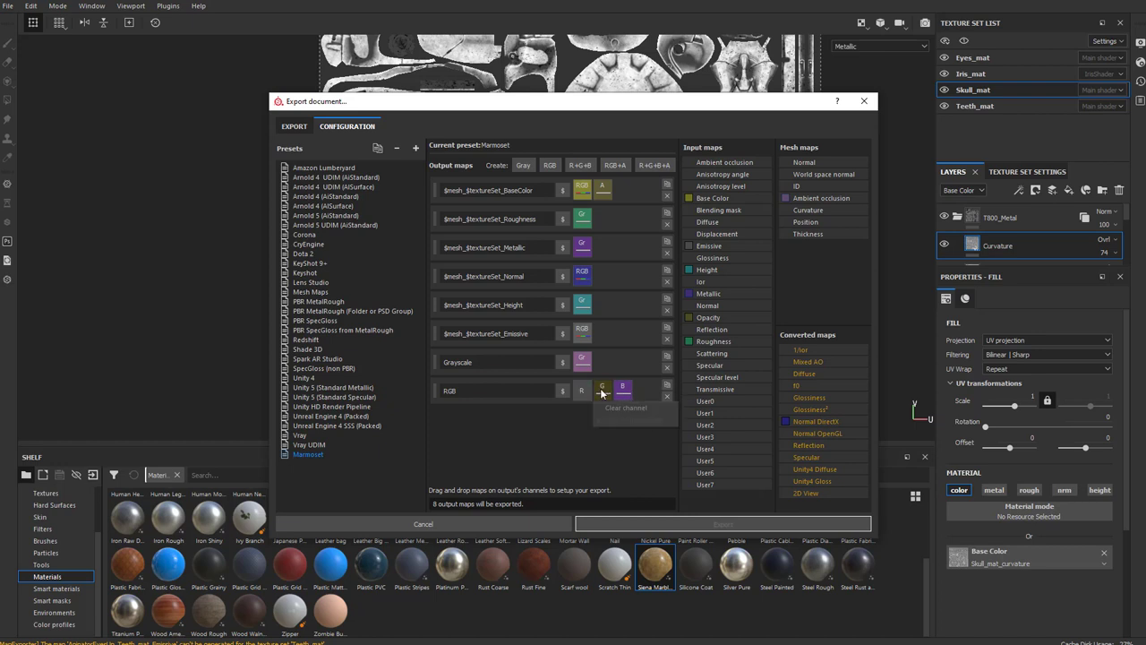
left_click(624, 407)
right_click(623, 390)
left_click(641, 407)
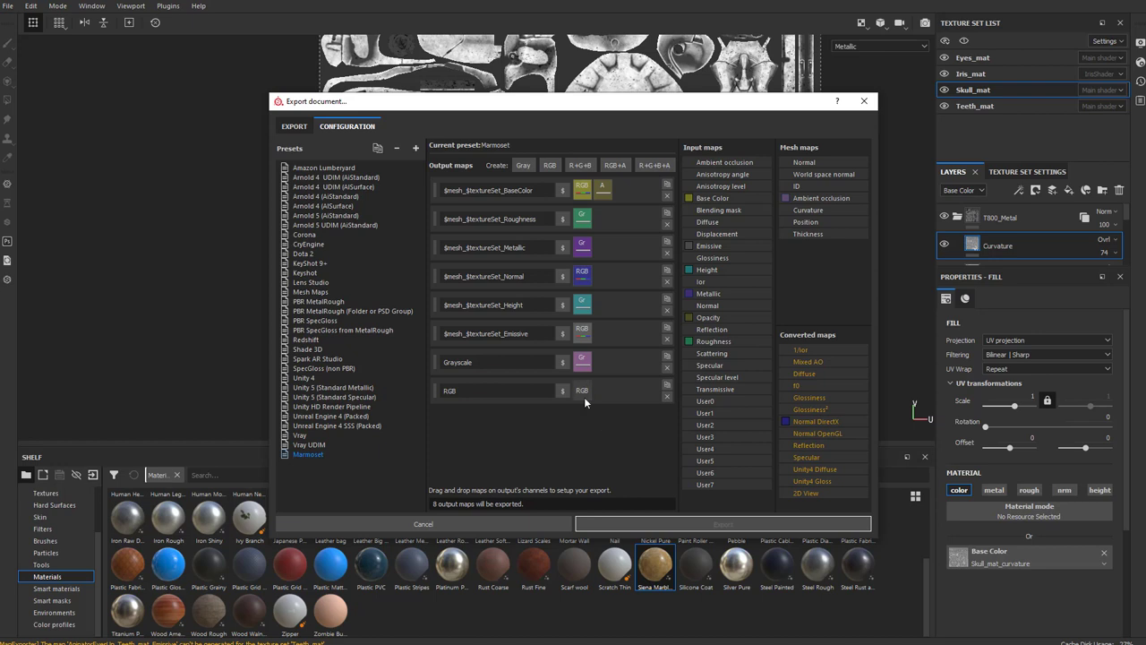
right_click(580, 390)
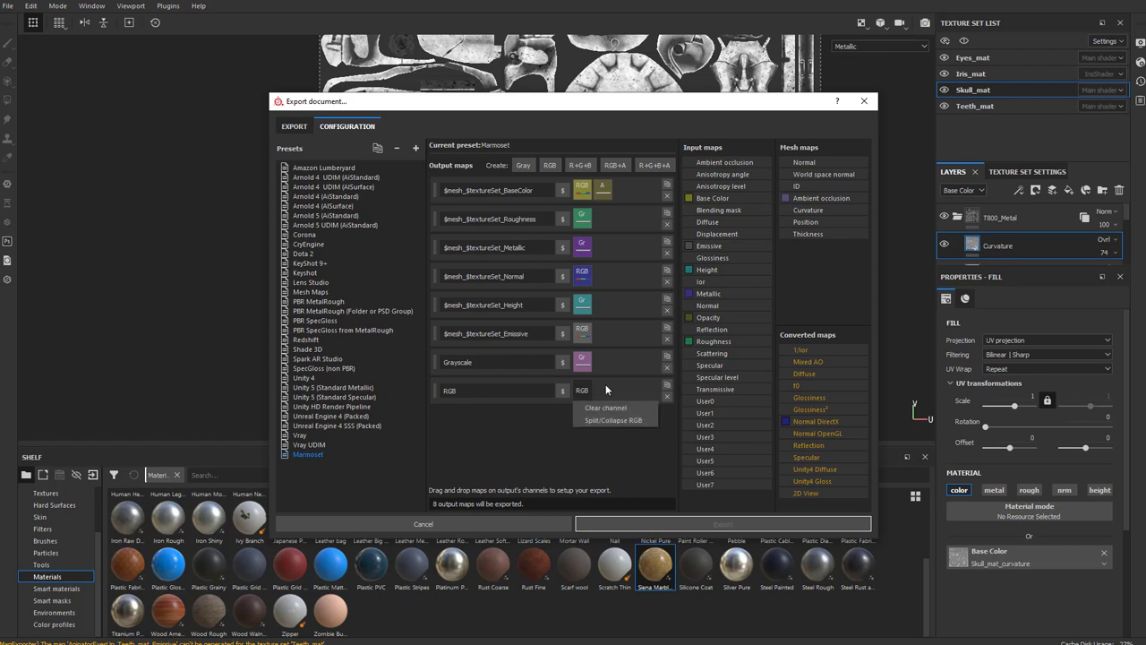
left_click(606, 389)
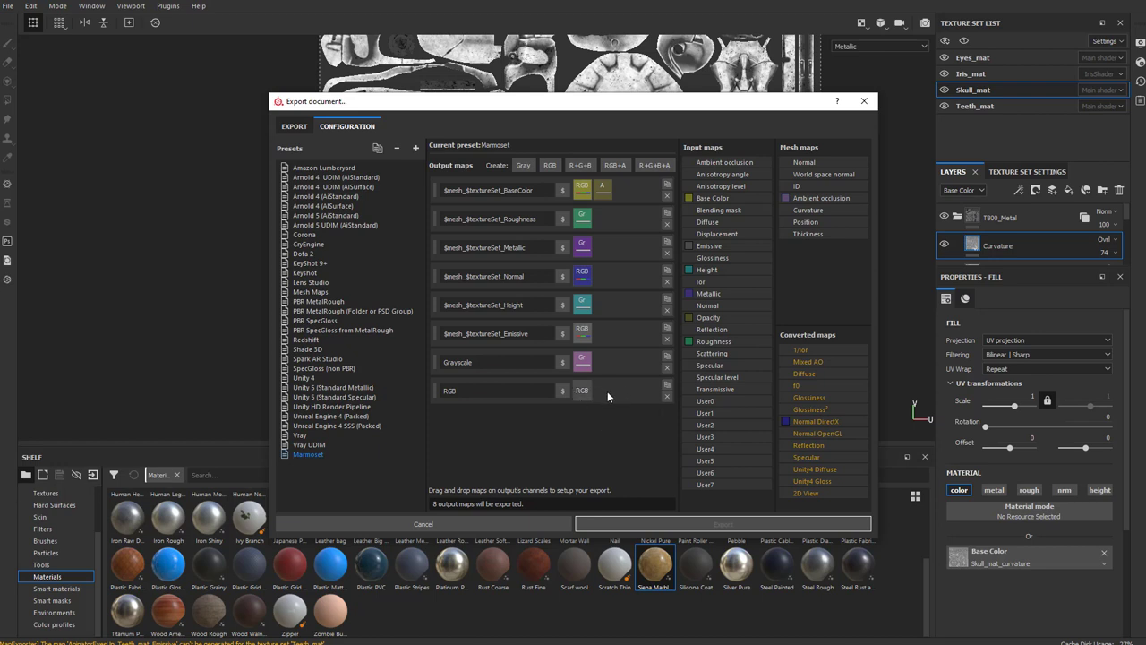
Step: Replace the RGB output map with an RGB+A map carrying Base Color in RGB and Opacity's gray channel in alpha, and delete it
left_click(613, 169)
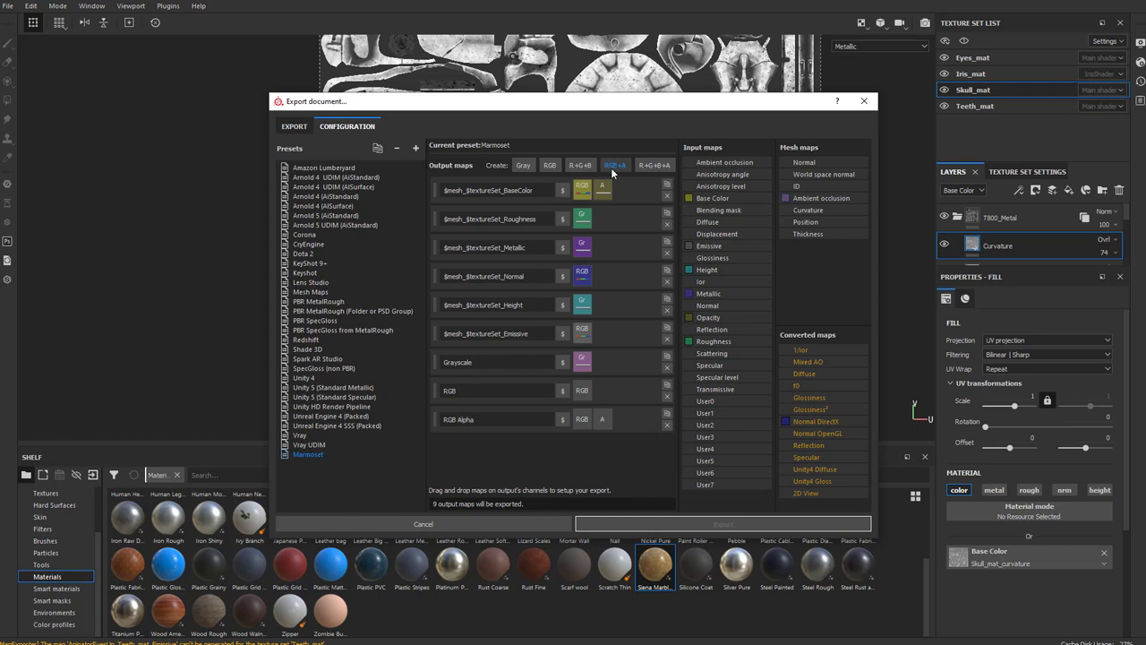
left_click(666, 396)
left_click_drag(716, 197, 580, 389)
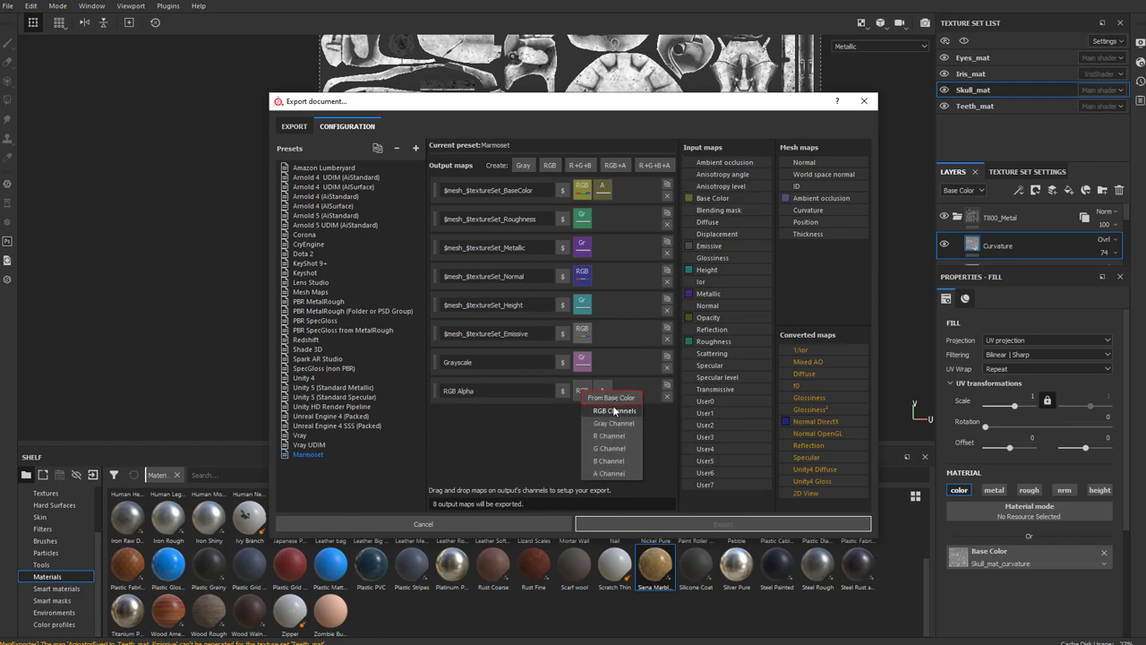
left_click(613, 410)
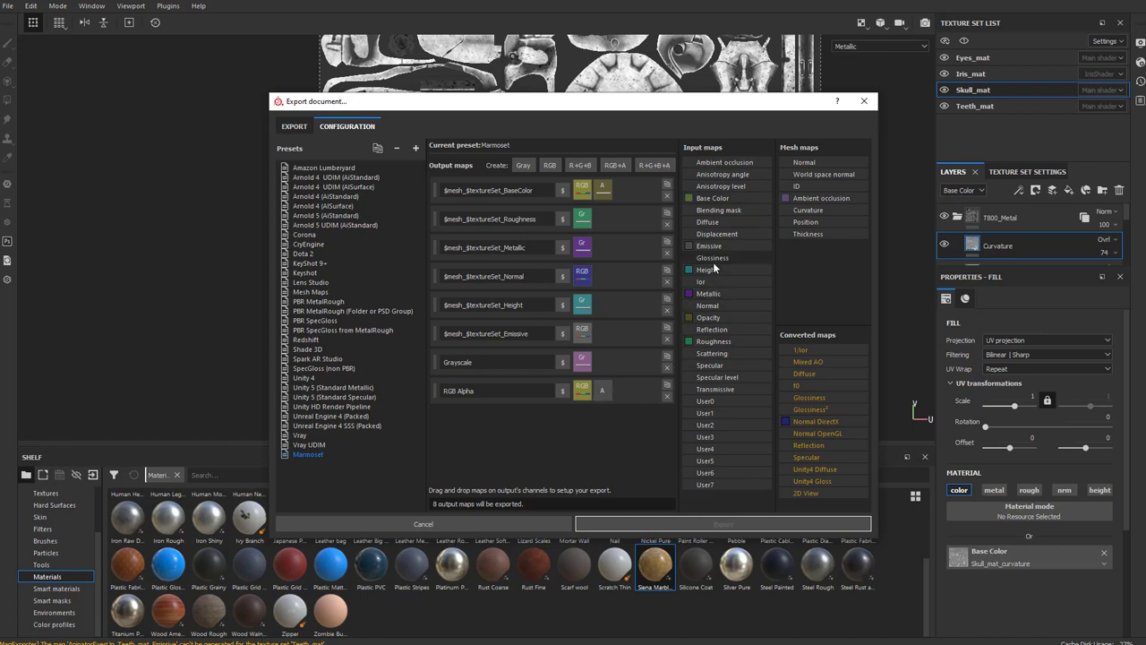
left_click_drag(707, 317, 601, 390)
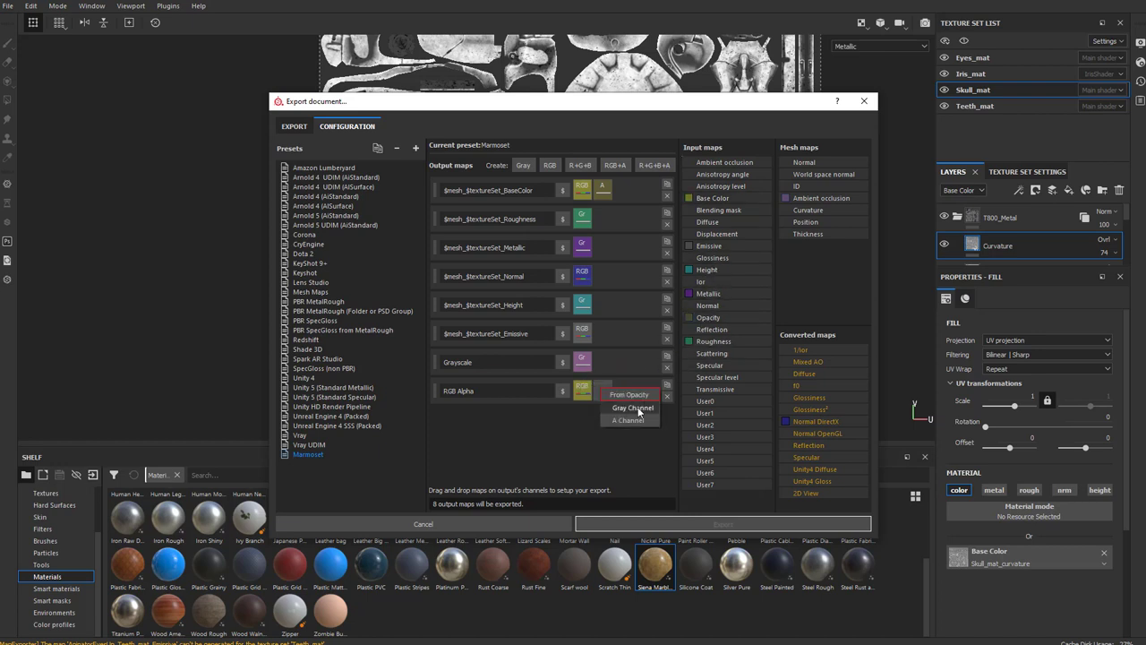
left_click(631, 408)
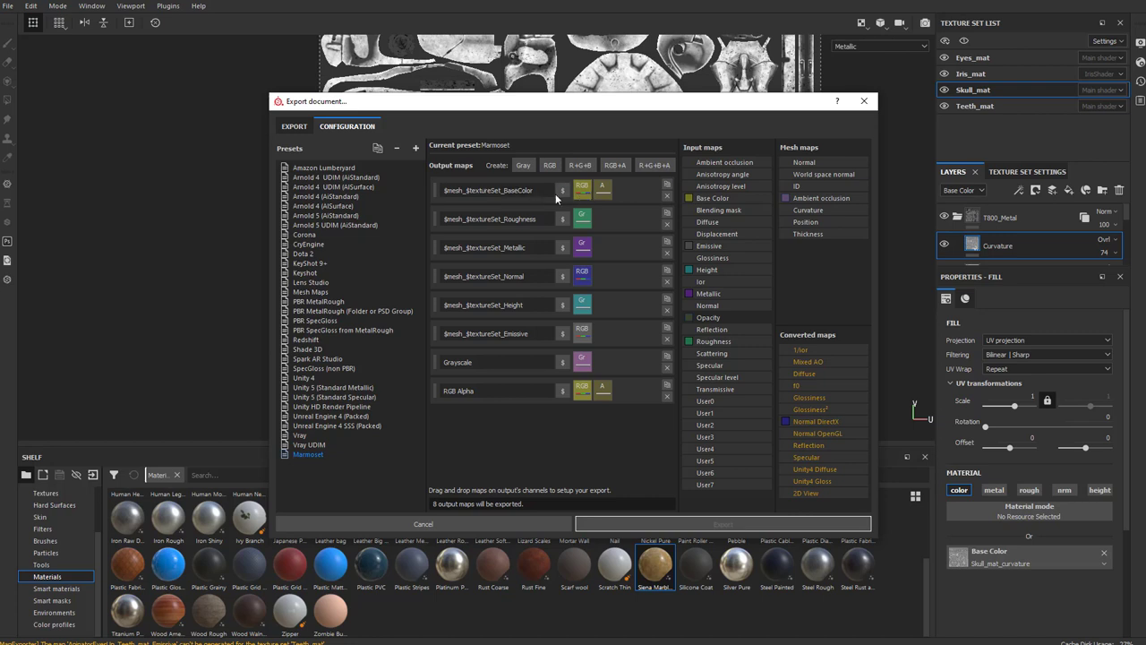
left_click(667, 395)
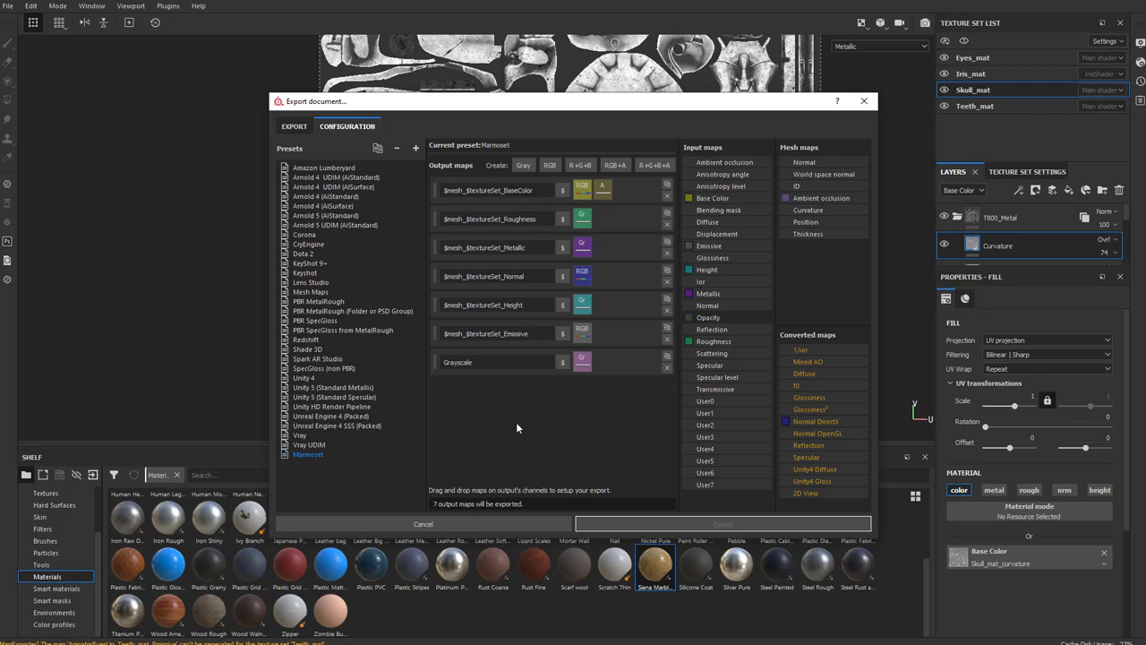
Step: Rename the Grayscale output map as Ambient_Occlusion, check the available name variables, and close the export dialog
double_click(475, 362)
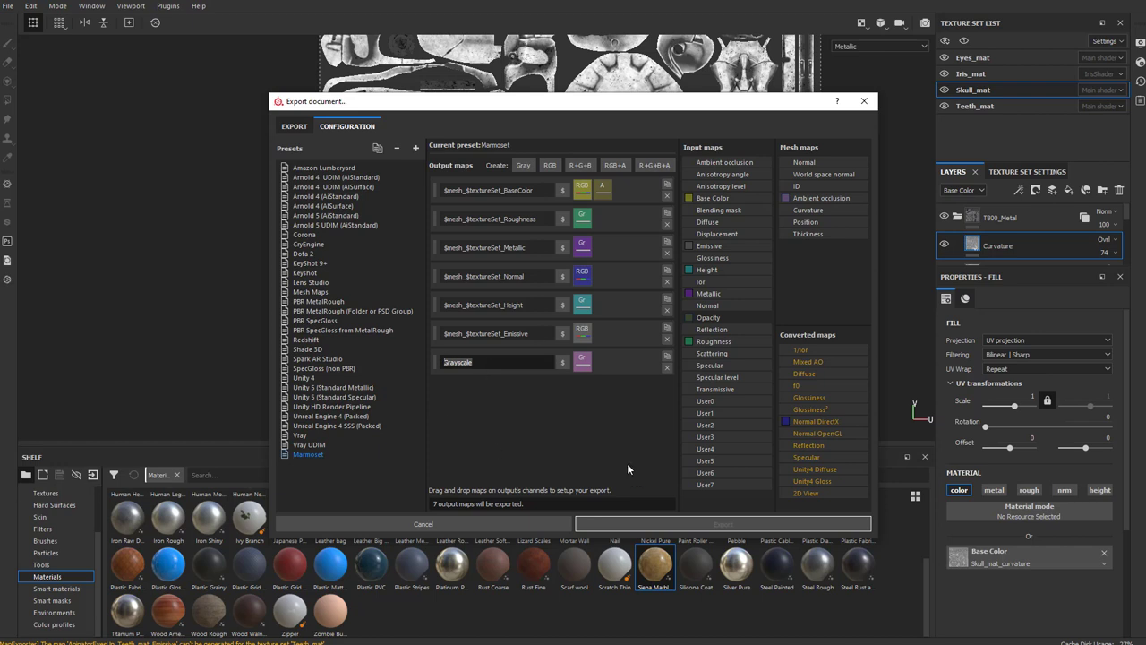
type("Ambient_Occlusion")
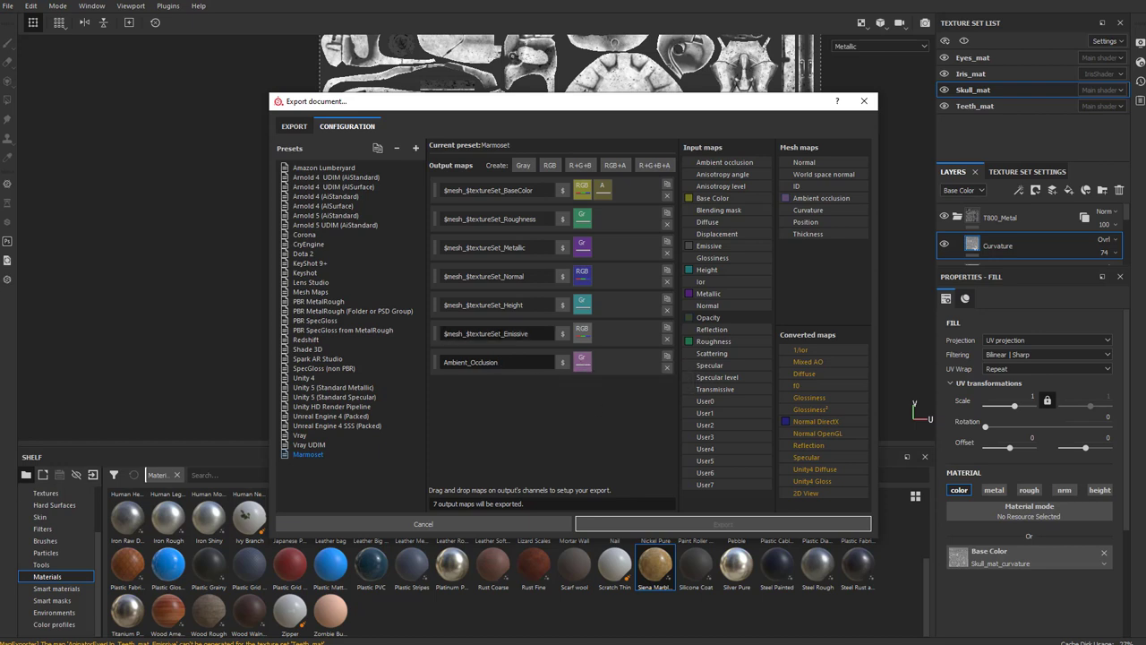
left_click(562, 334)
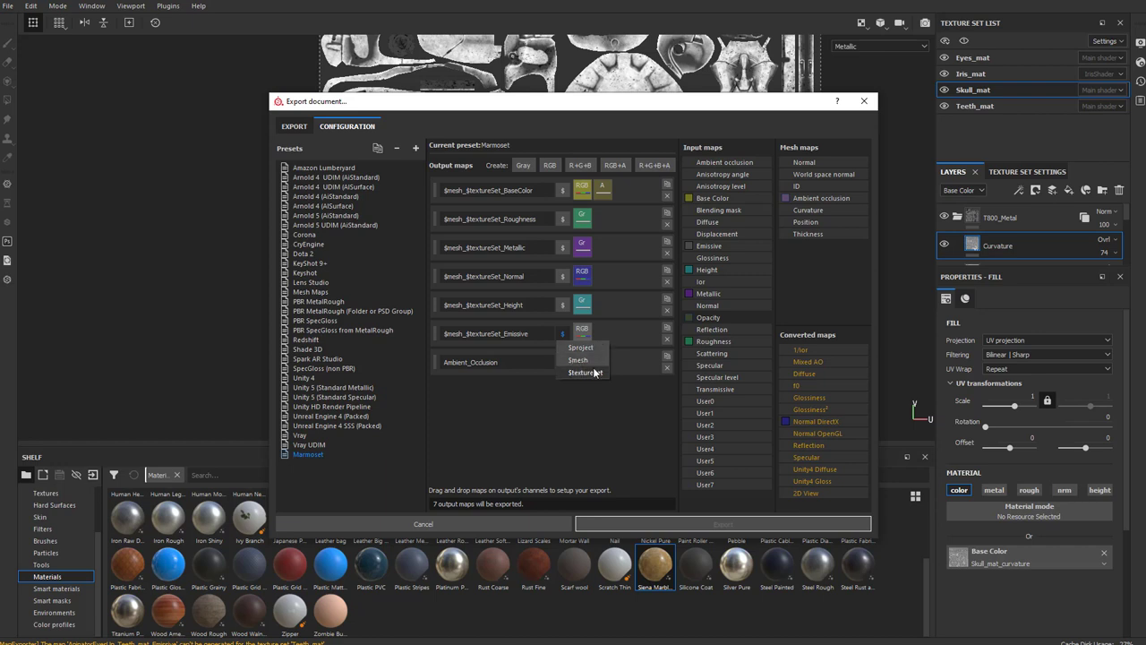
left_click(505, 412)
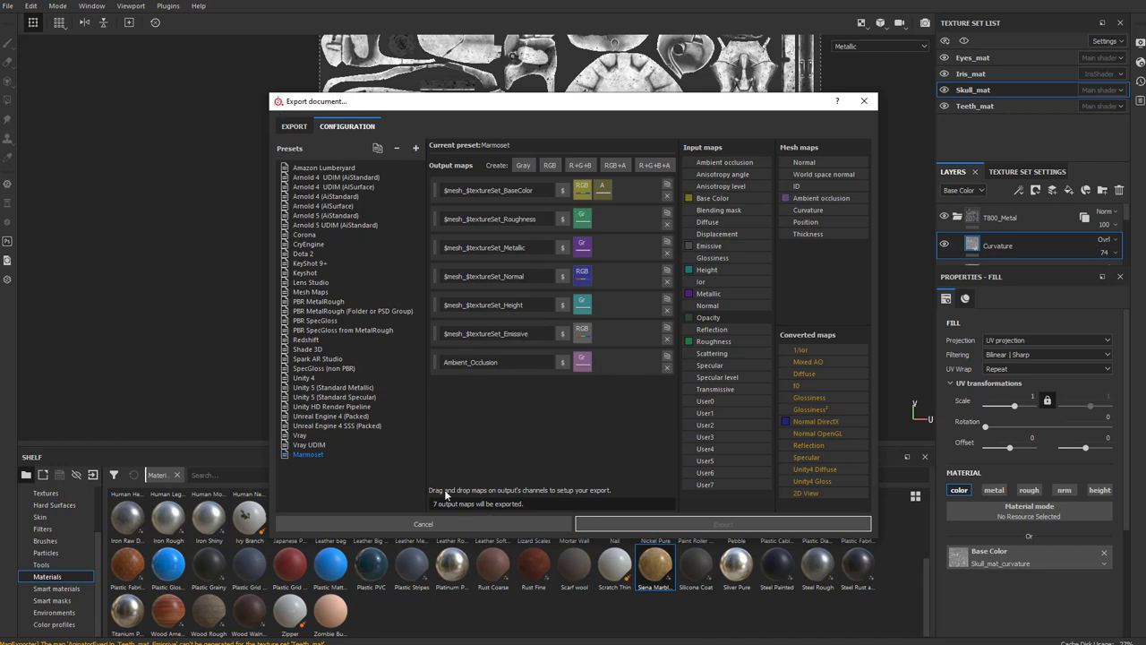
left_click(864, 101)
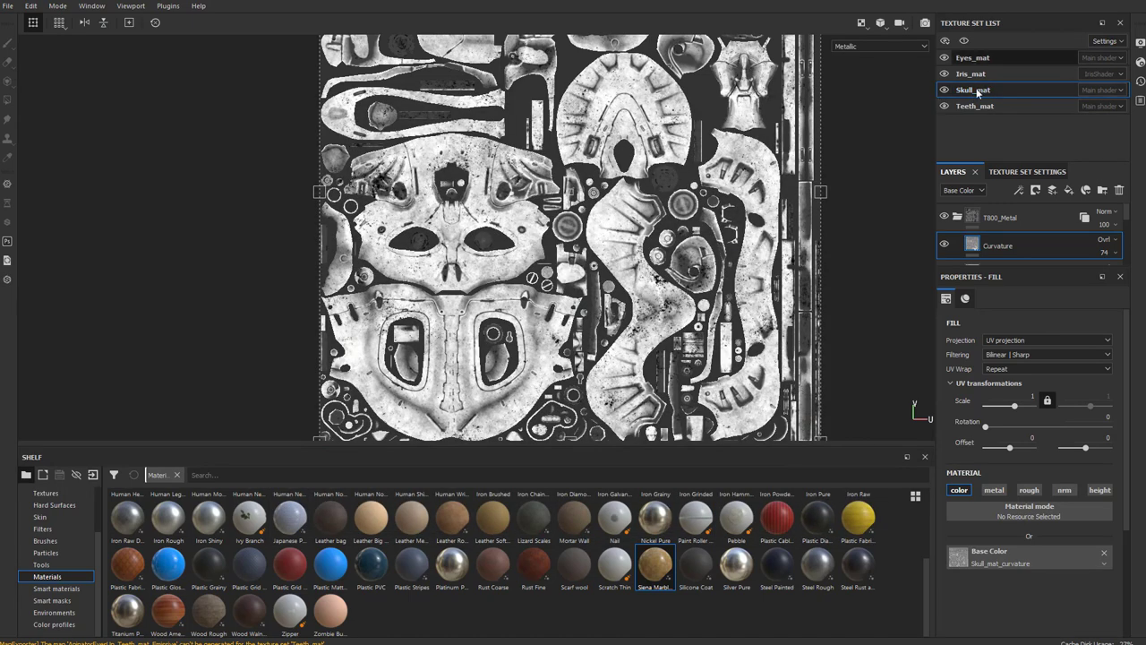
Step: Remove the _mat suffix from the texture set names, leaving Skull, Iris, Eyes and Teeth
double_click(975, 90)
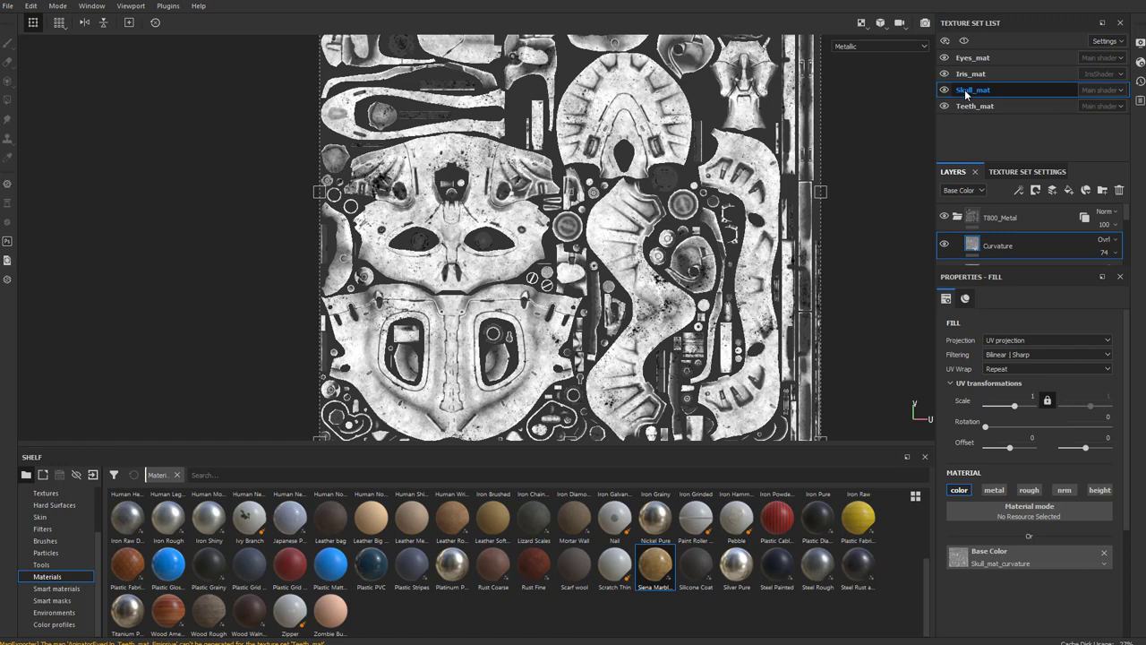
left_click_drag(973, 91, 988, 90)
key("BackSpace")
key("Return")
left_click(971, 73)
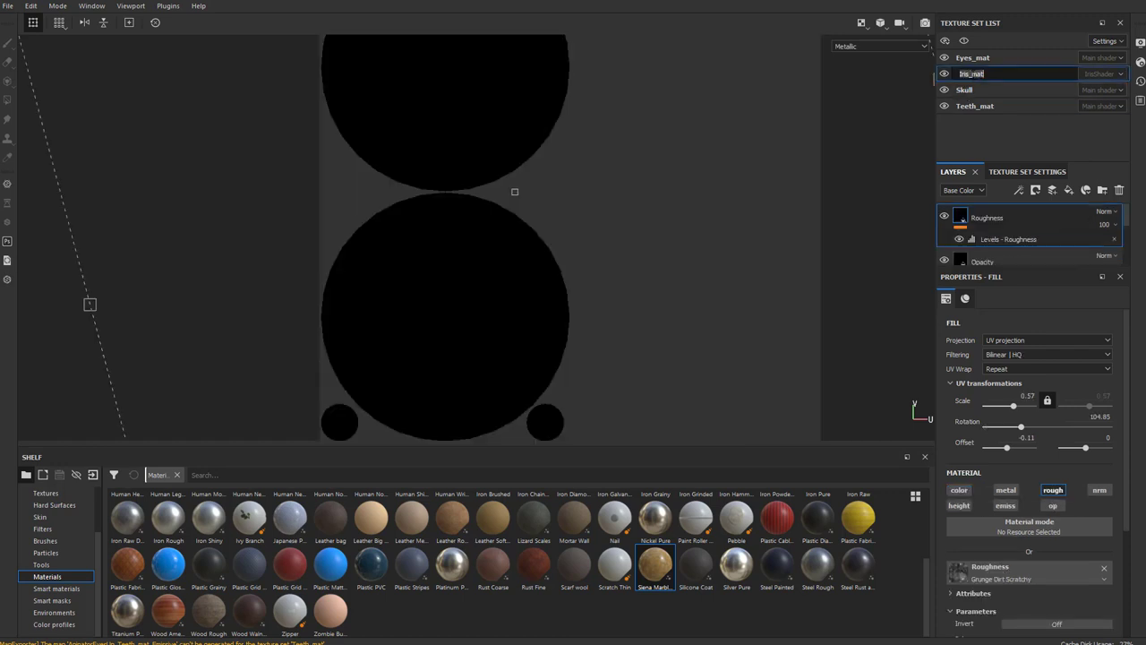
left_click(989, 57)
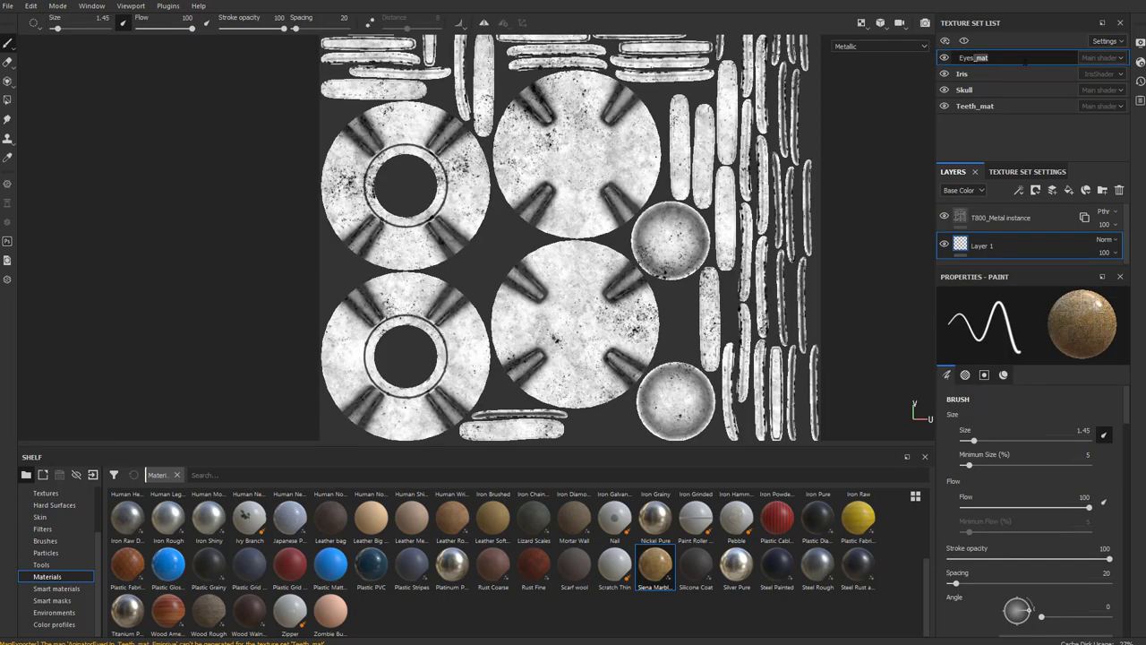
double_click(974, 105)
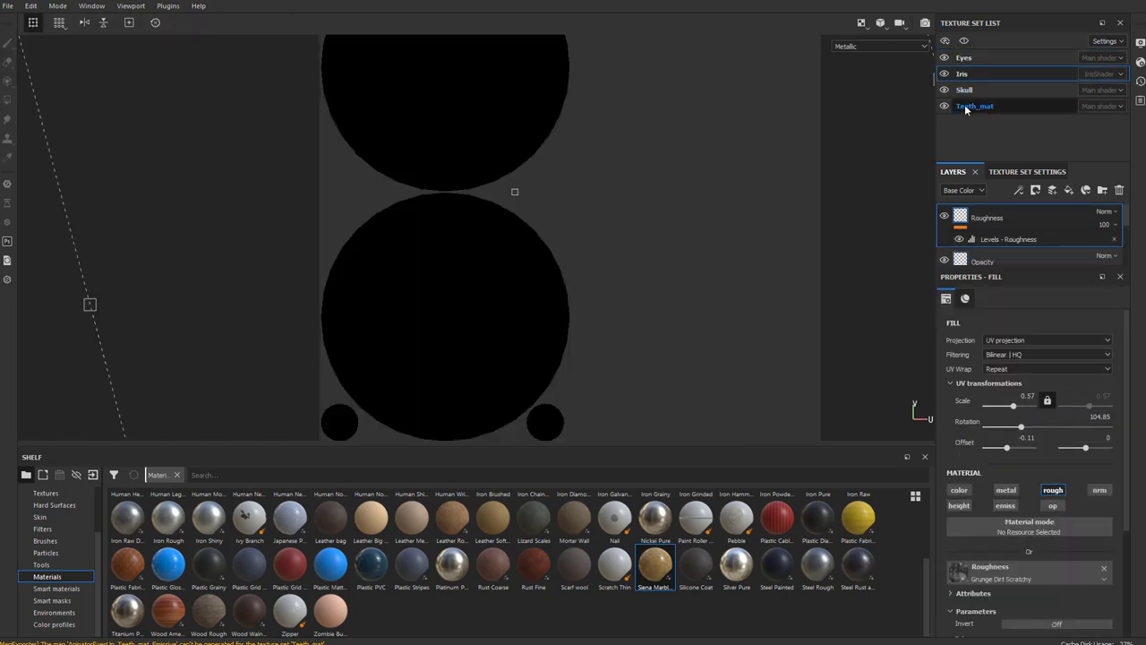
left_click(990, 106)
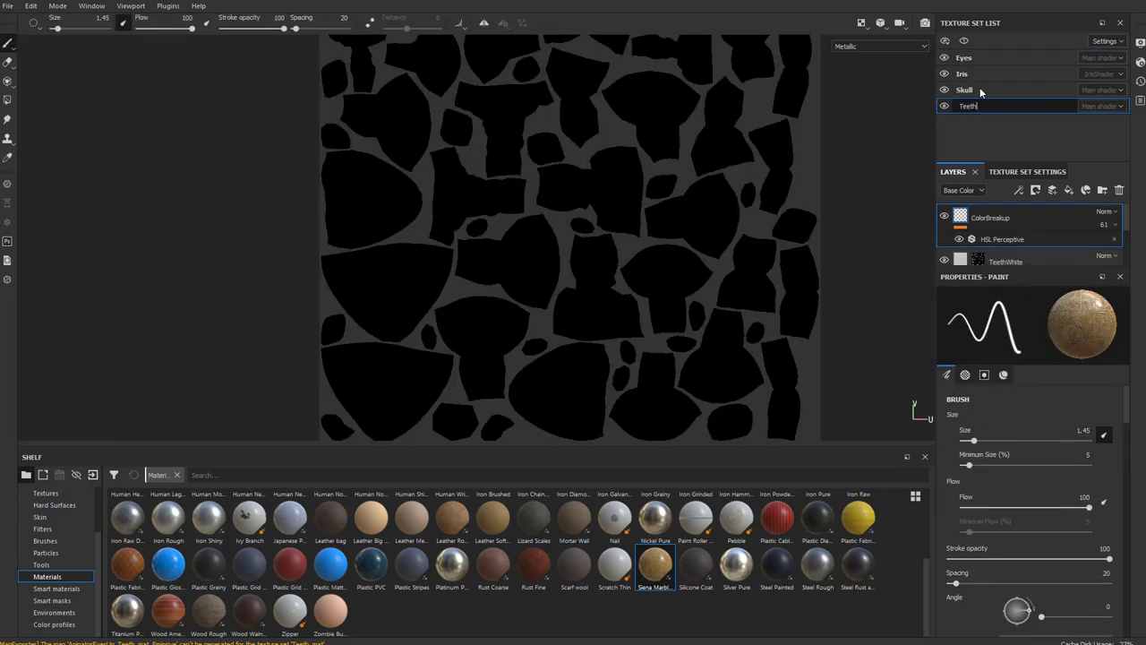
left_click(982, 90)
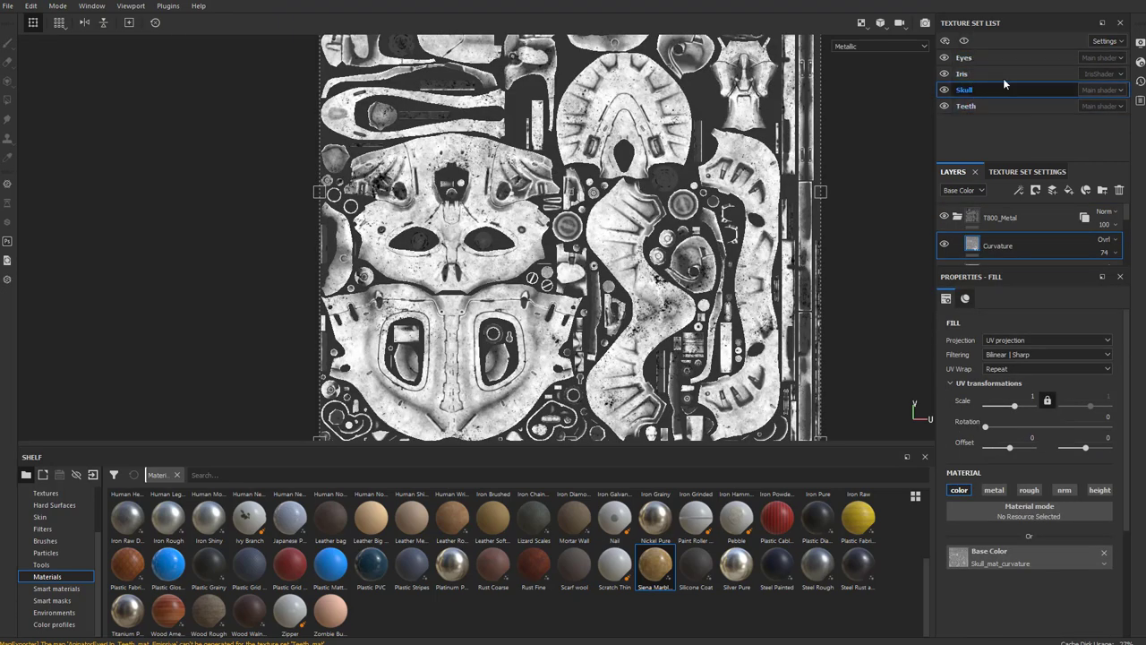
left_click(981, 60)
Step: Reopen the texture export configuration and delete the Height output map from the Marmoset preset
left_click(9, 16)
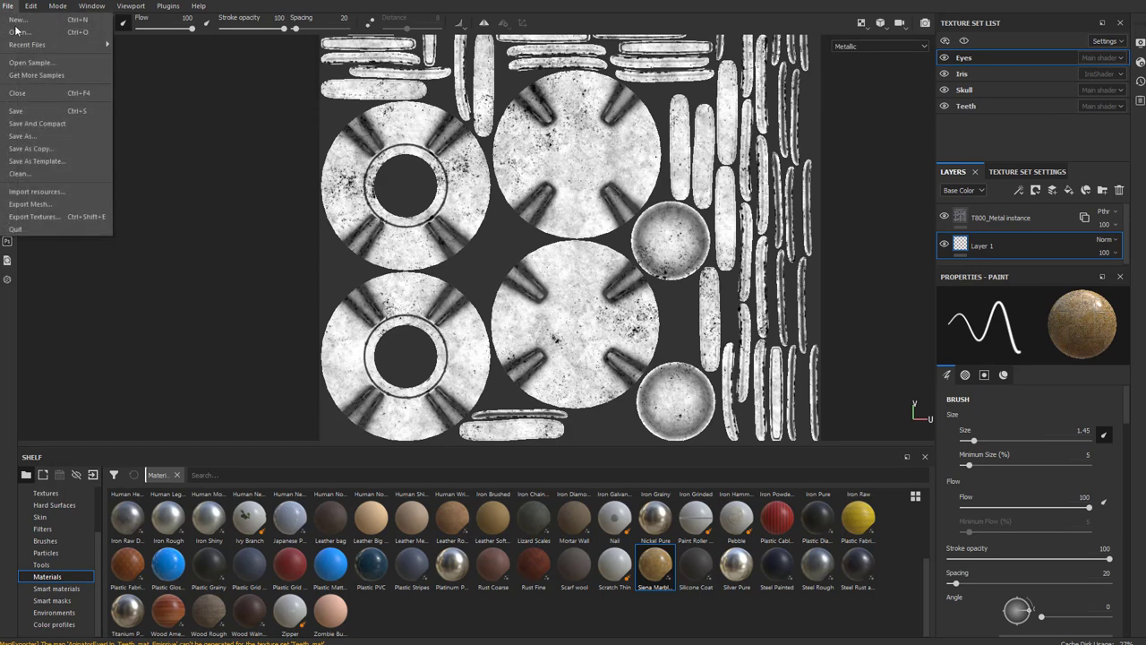
left_click(72, 206)
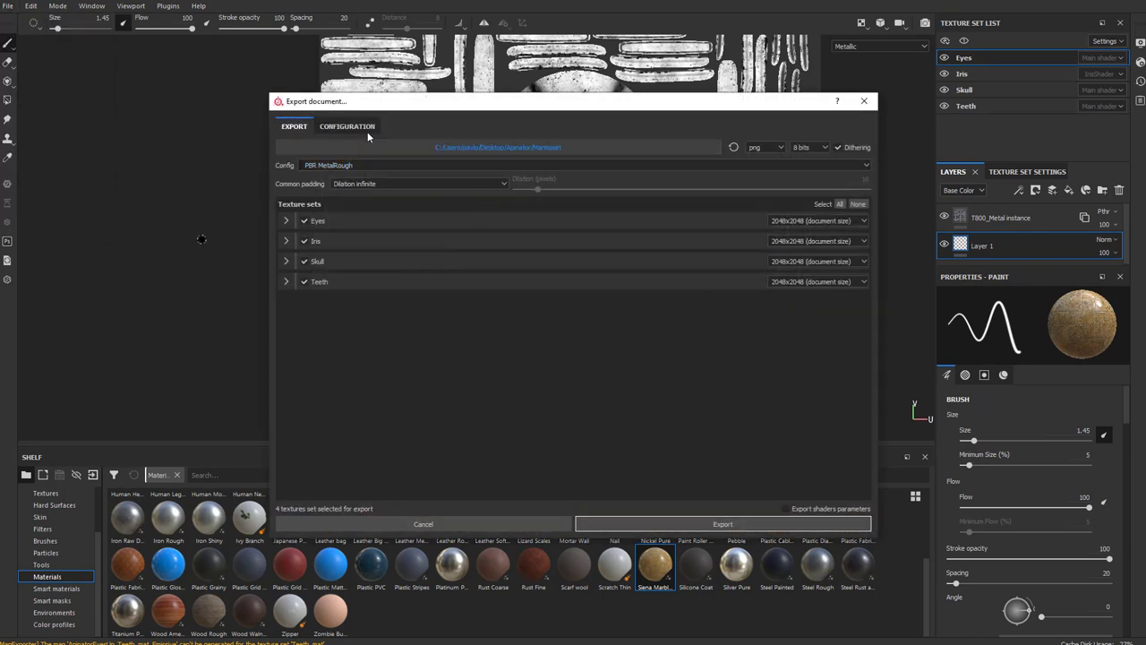
left_click(368, 133)
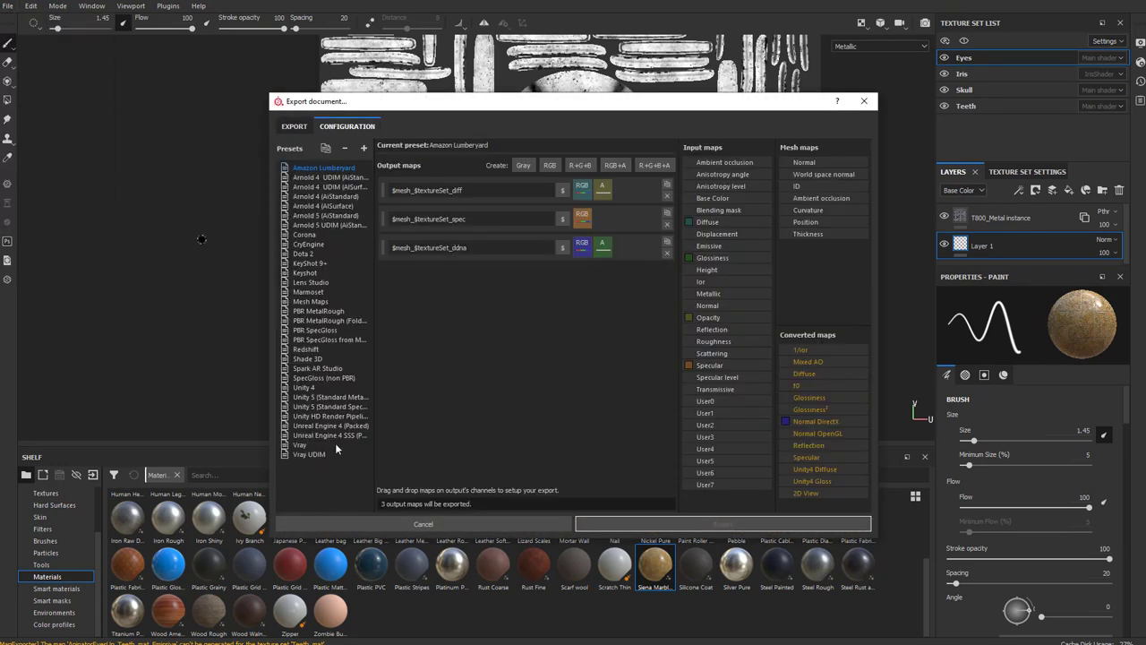
left_click(310, 292)
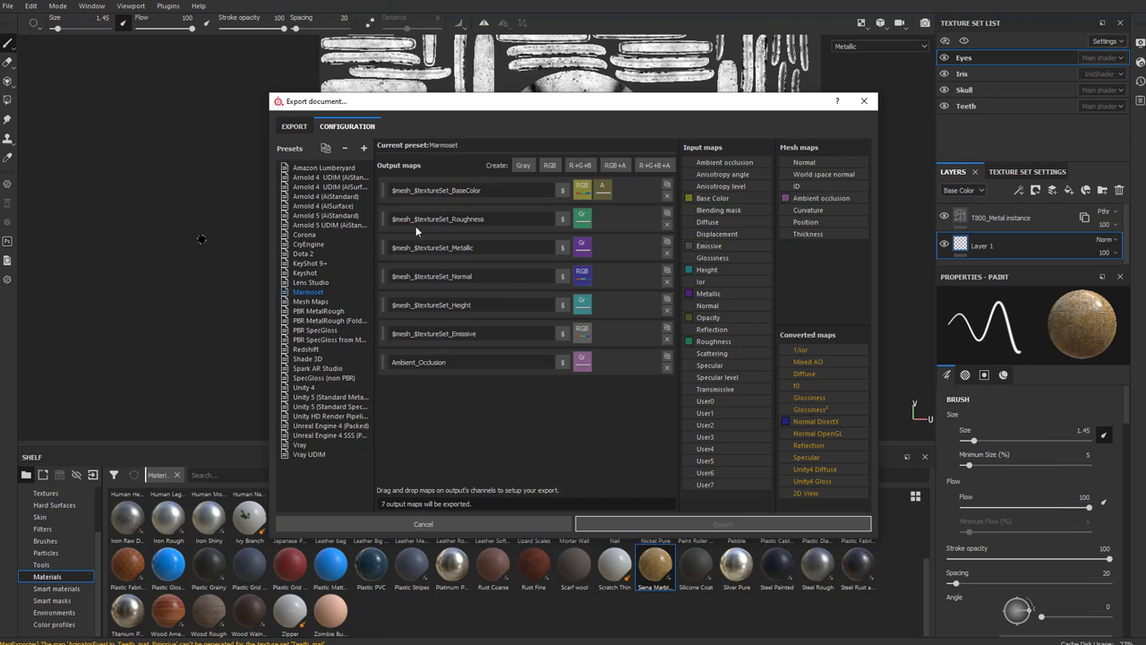
left_click(666, 310)
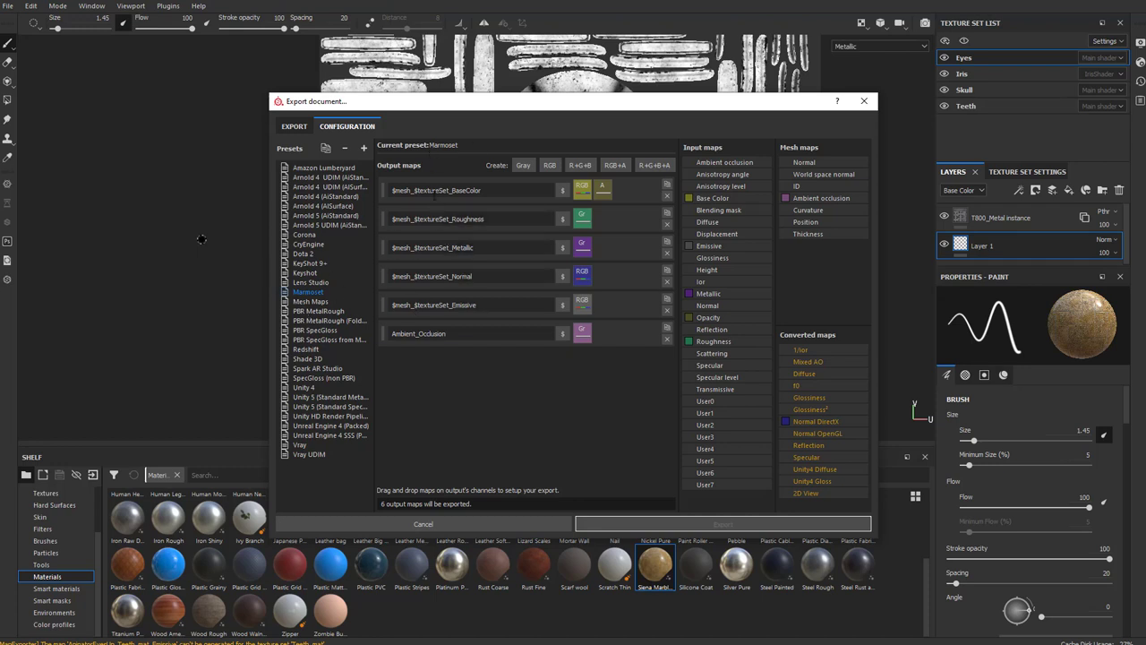
Step: Remove the $mesh_ prefix from the BaseColor, Roughness and Metallic output map names
double_click(402, 190)
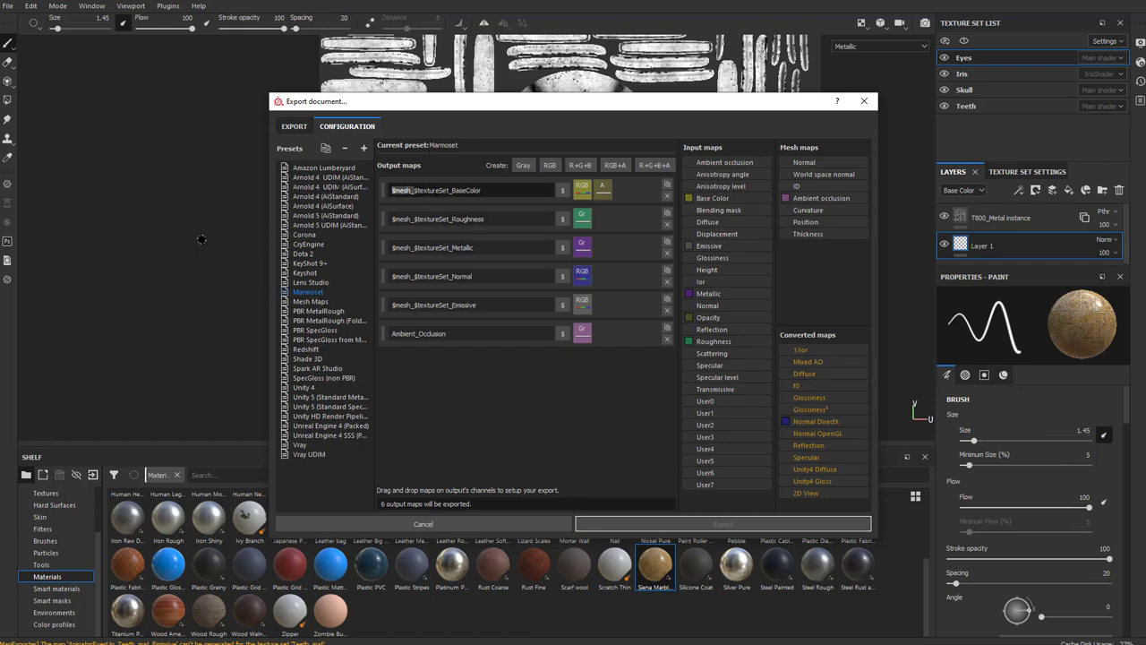
key("BackSpace")
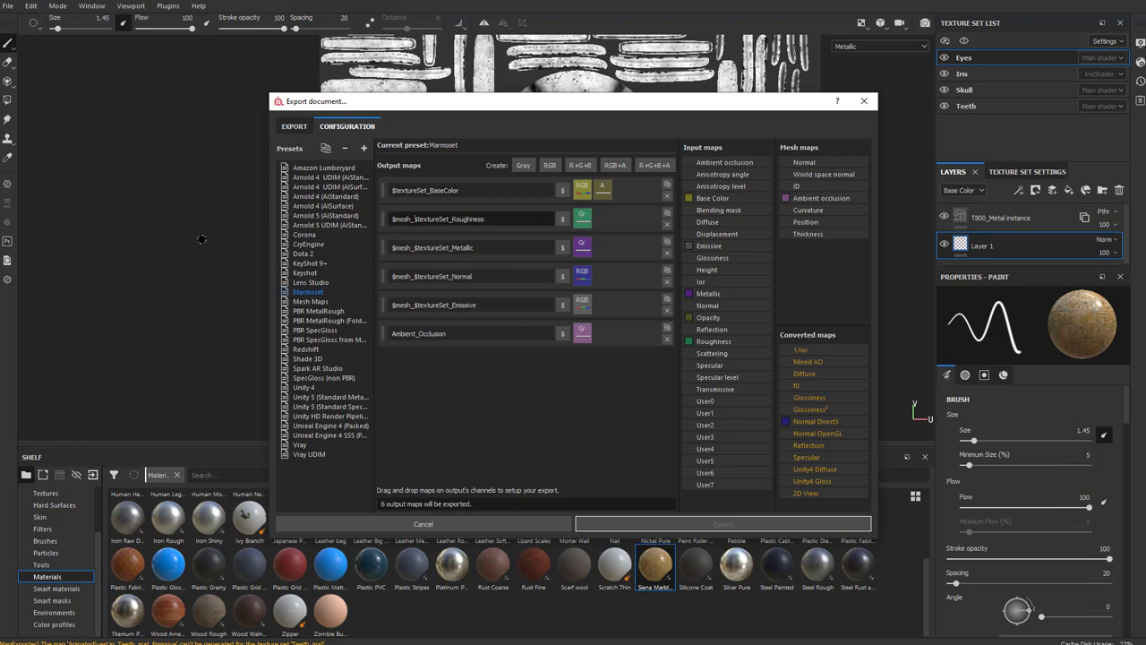
double_click(403, 219)
key("BackSpace")
double_click(417, 247)
key("BackSpace")
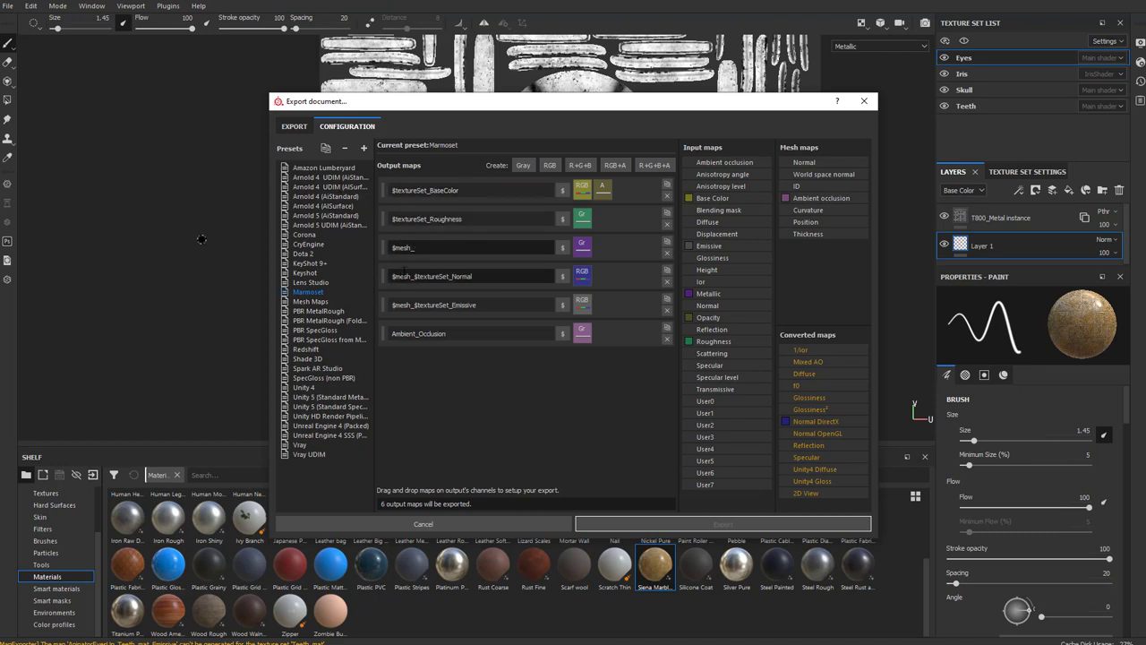
key("ctrl+z")
double_click(403, 248)
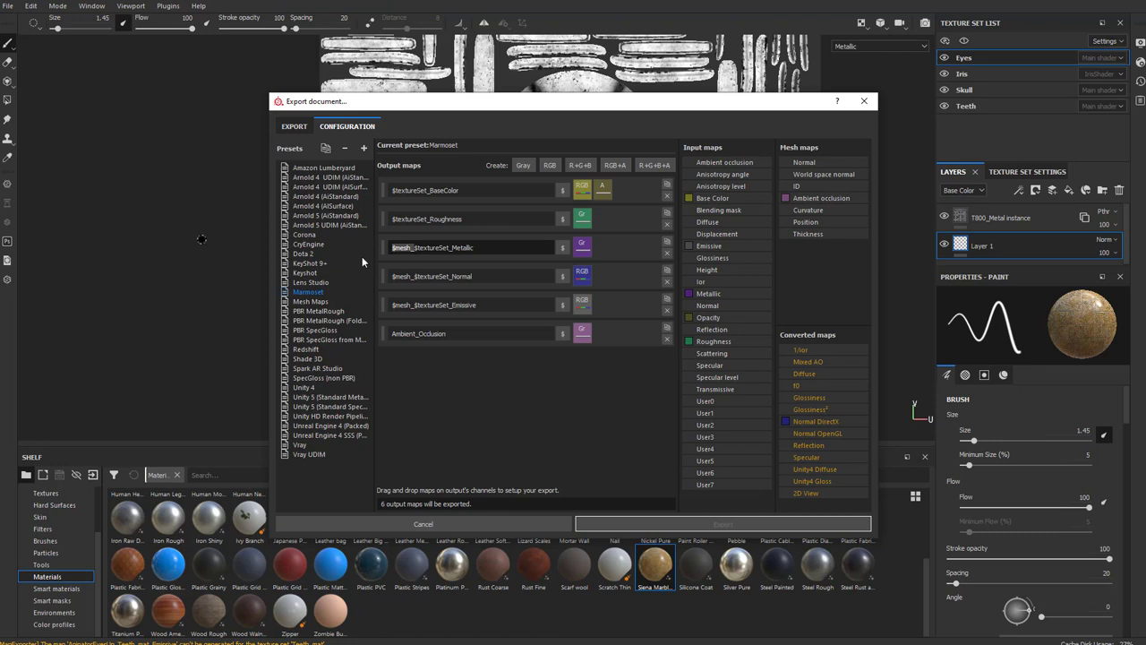
key("BackSpace")
Step: Remove the $mesh_ prefix from the Normal and Emissive output map names
double_click(401, 276)
key("BackSpace")
double_click(401, 304)
key("BackSpace")
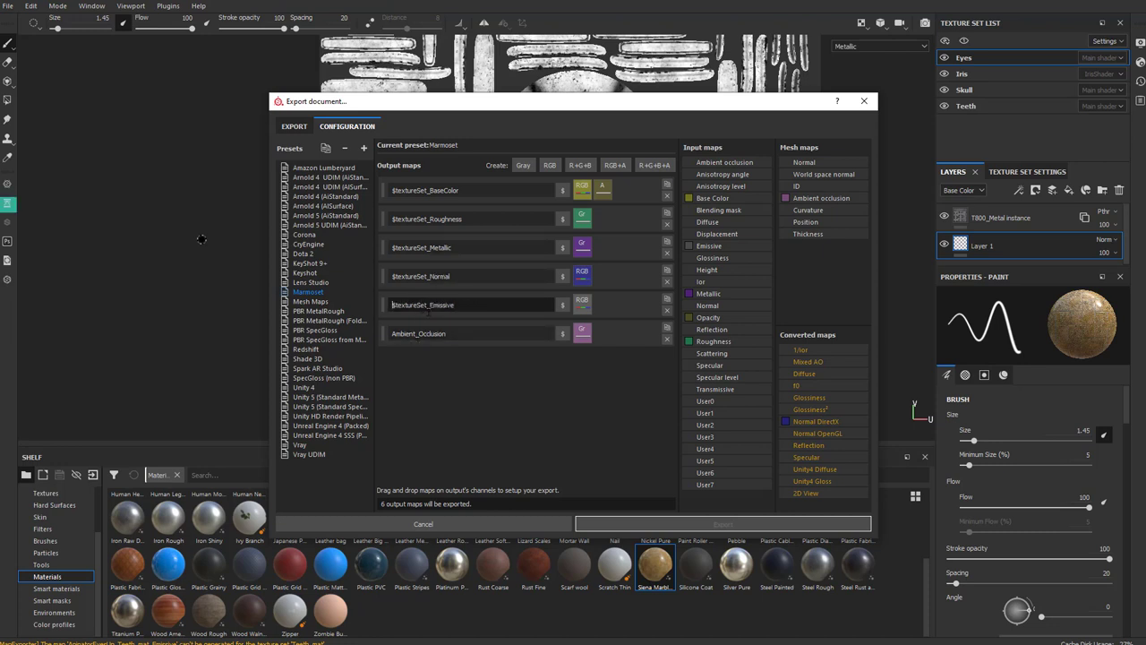
key("ctrl+z")
key("BackSpace")
Step: Copy $textureSet from the Emissive map name and add it as a prefix, giving $textureSet_Ambient_Occlusion
key("ctrl+shift+Right")
key("ctrl+c")
left_click(392, 333)
key("ctrl+v")
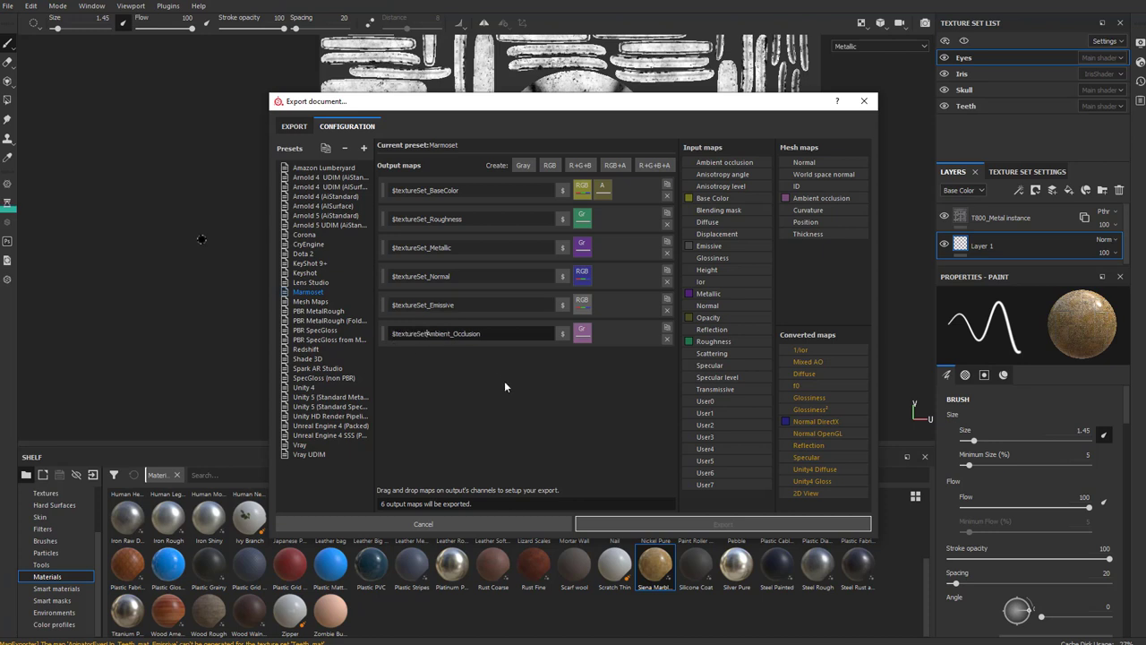
type("_")
Step: Try appending the $mesh variable with an underscore to the Ambient Occlusion output map's name, and remove it again
left_click(563, 335)
left_click(577, 359)
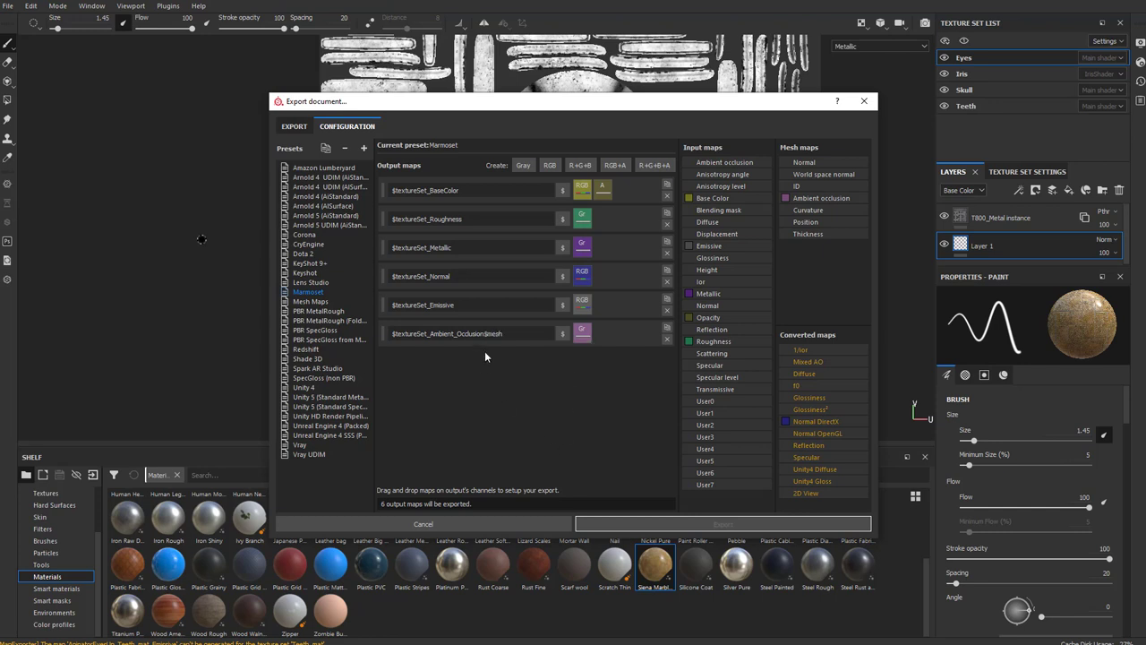
type("_")
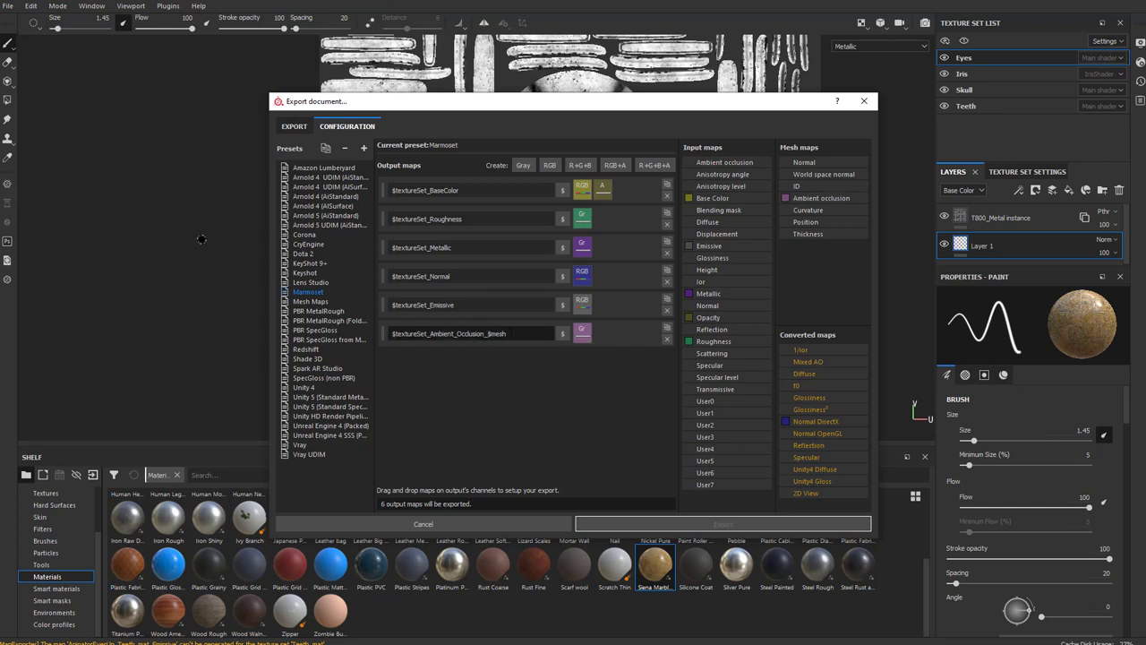
key("shift+Left")
key("shift+Left")
key("shift+Left")
key("shift+Left")
key("shift+Left")
key("shift+Left")
key("BackSpace")
left_click(455, 306)
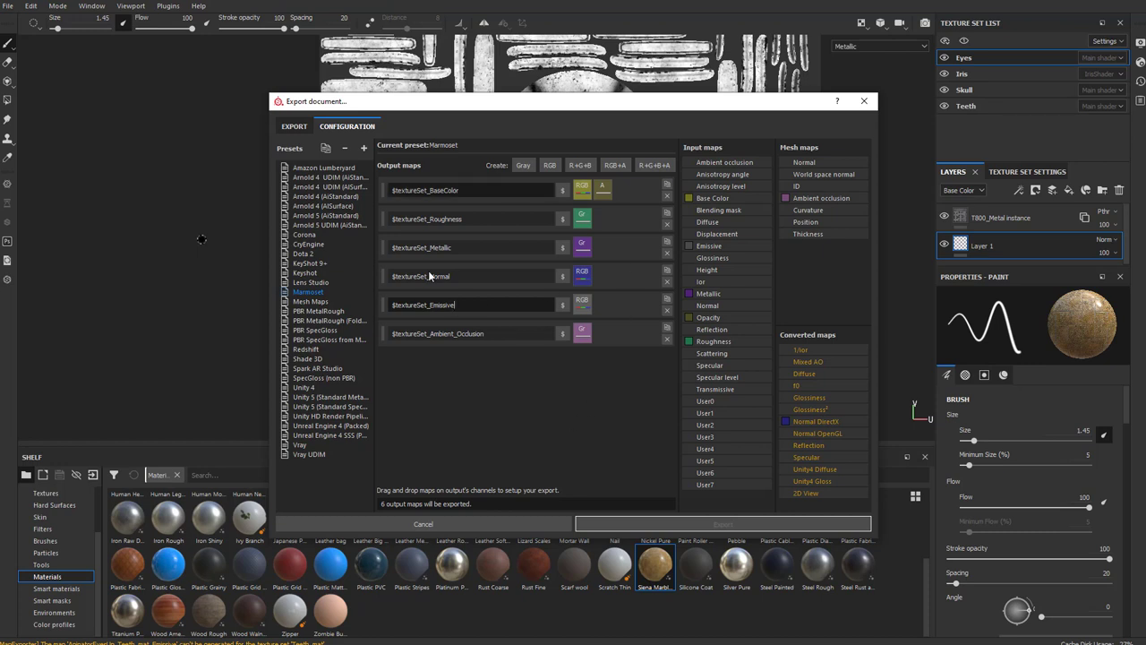
Step: Choose the Marmoset preset as the configuration for exporting the texture sets
left_click(322, 294)
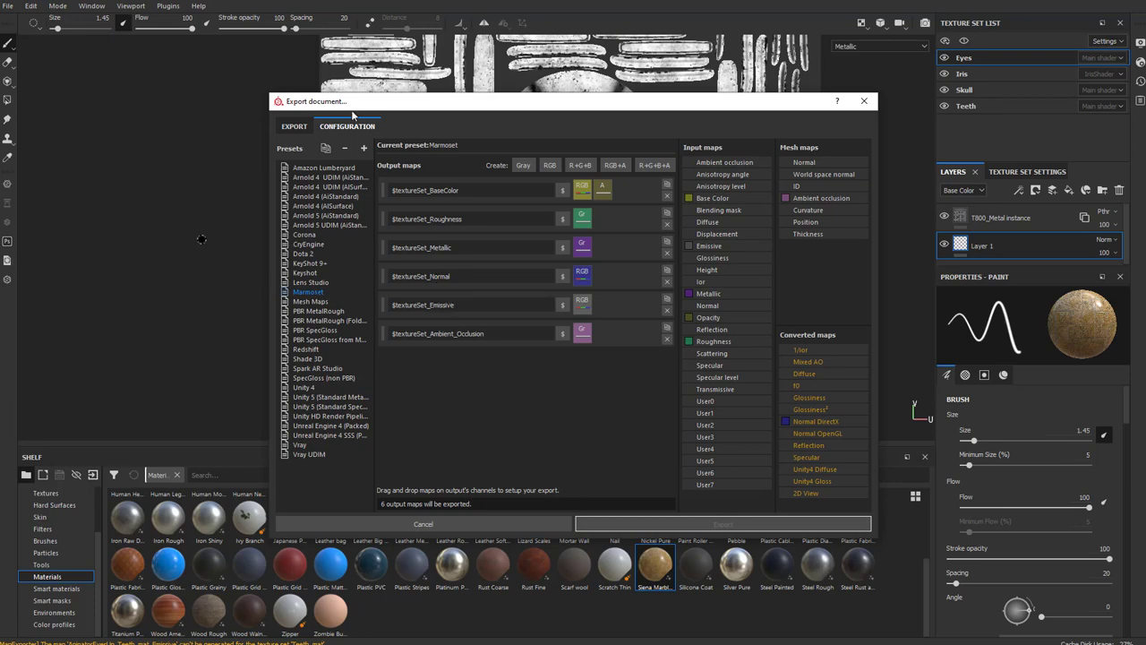
left_click(298, 128)
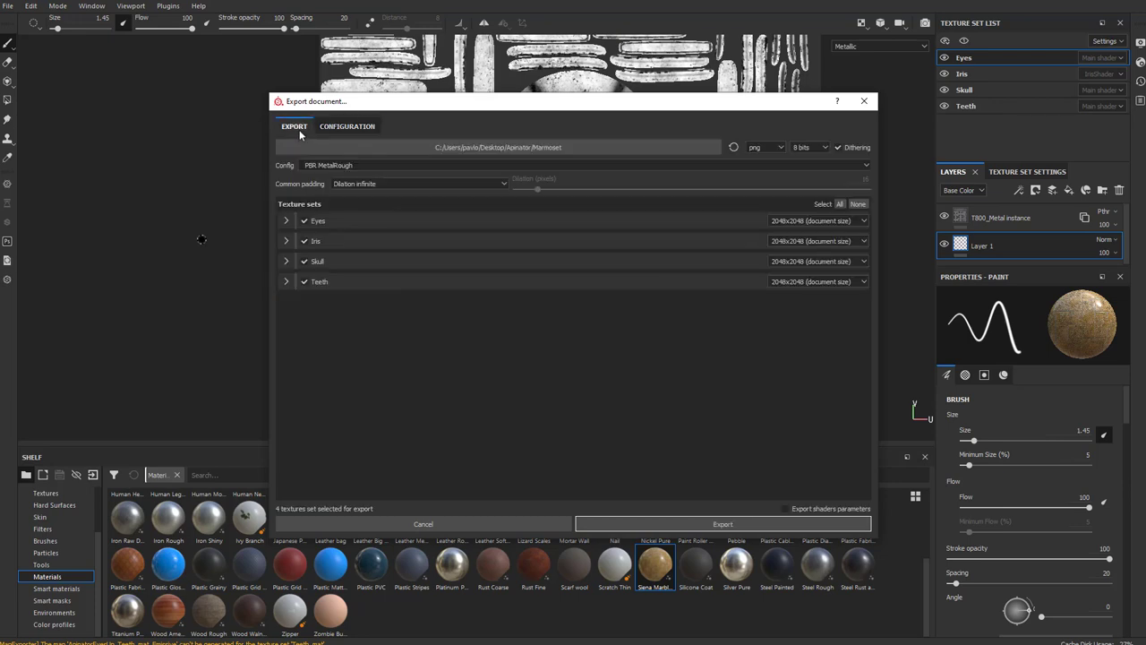
left_click(324, 129)
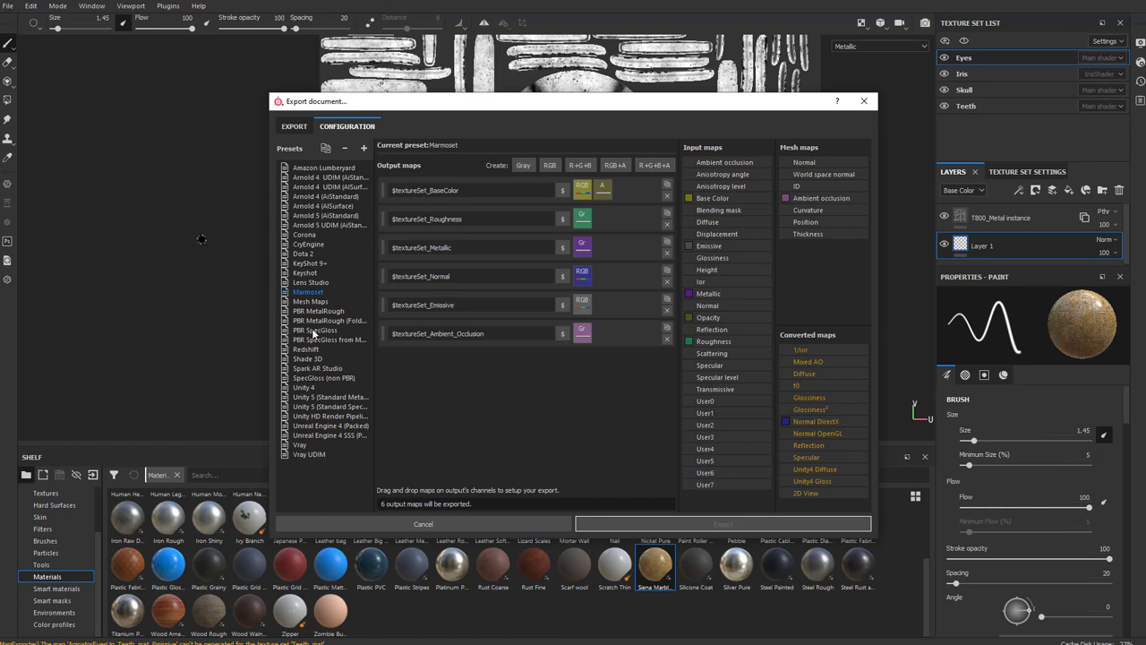
left_click(305, 128)
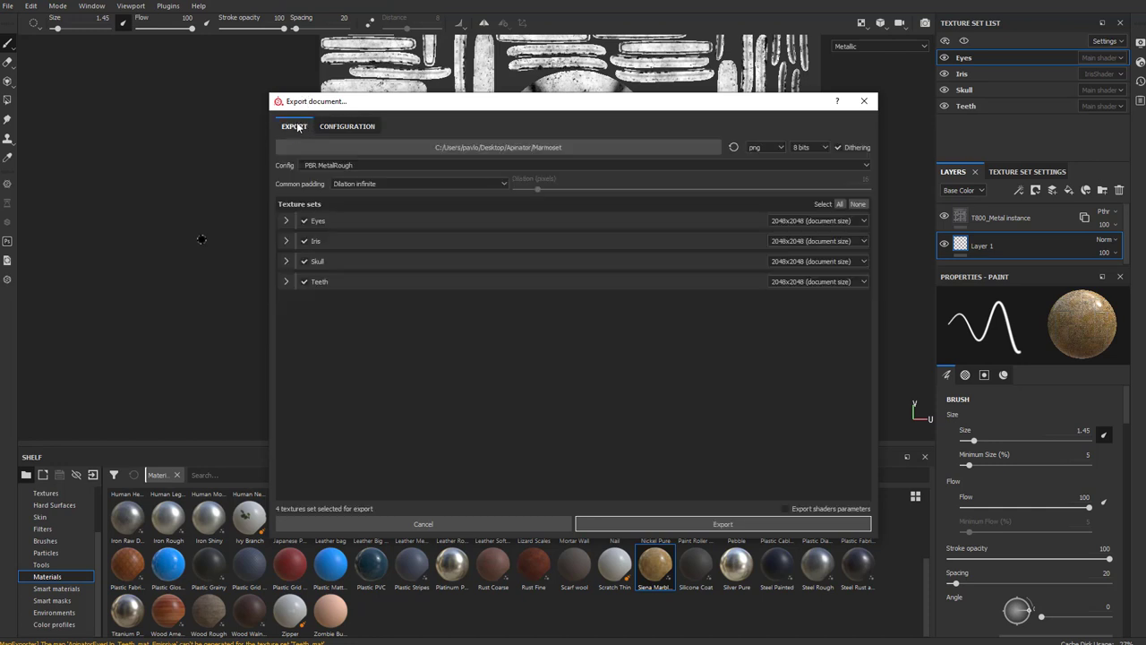
left_click(389, 165)
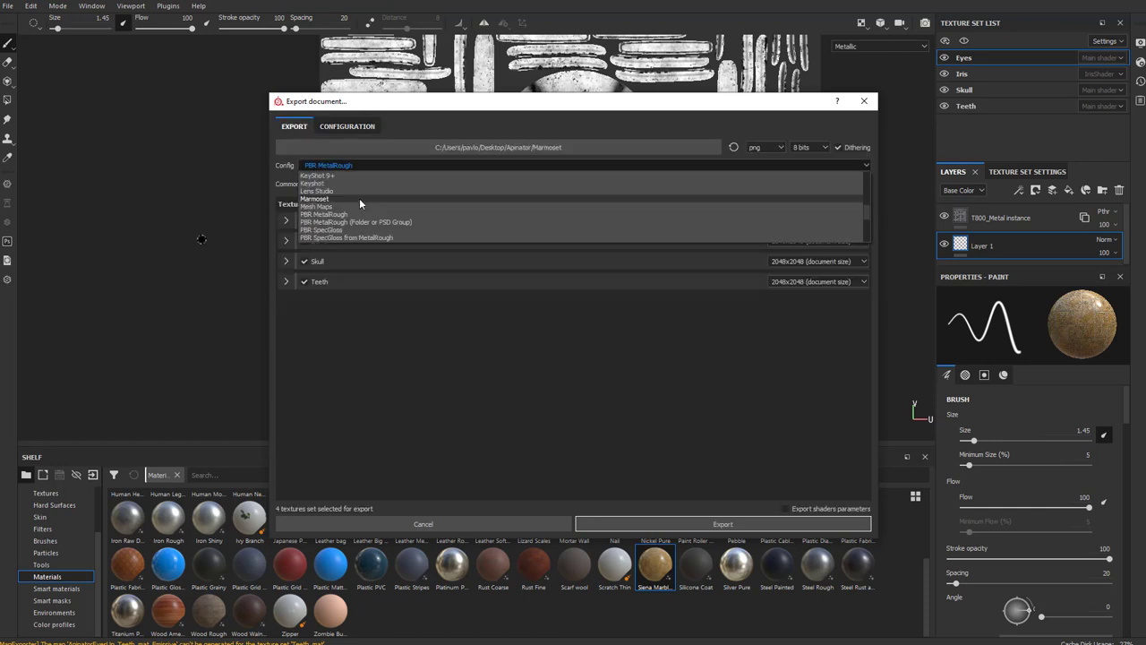
left_click(349, 176)
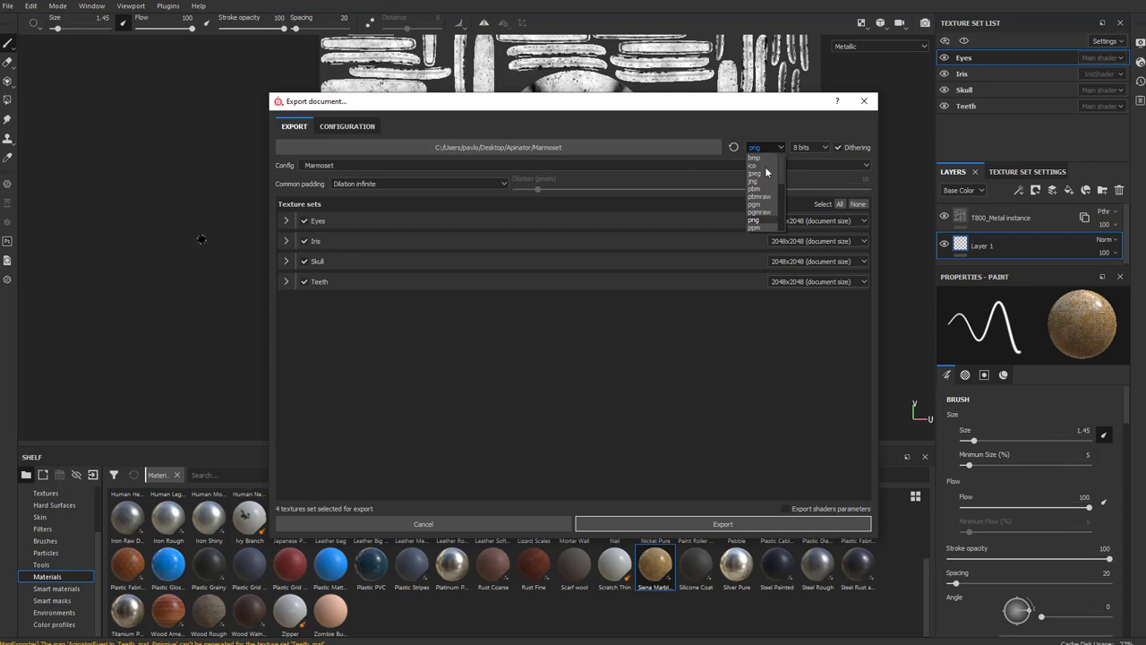
Step: Keep png as the export file format and choose a bit depth of 8 bits
left_click(779, 148)
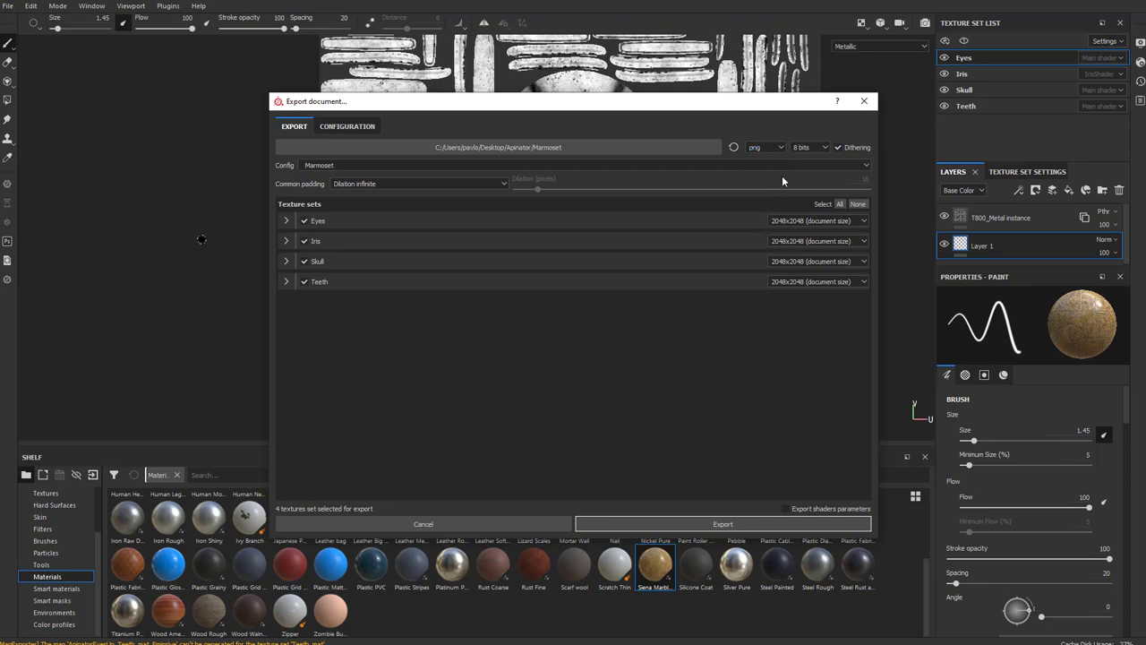
left_click(824, 148)
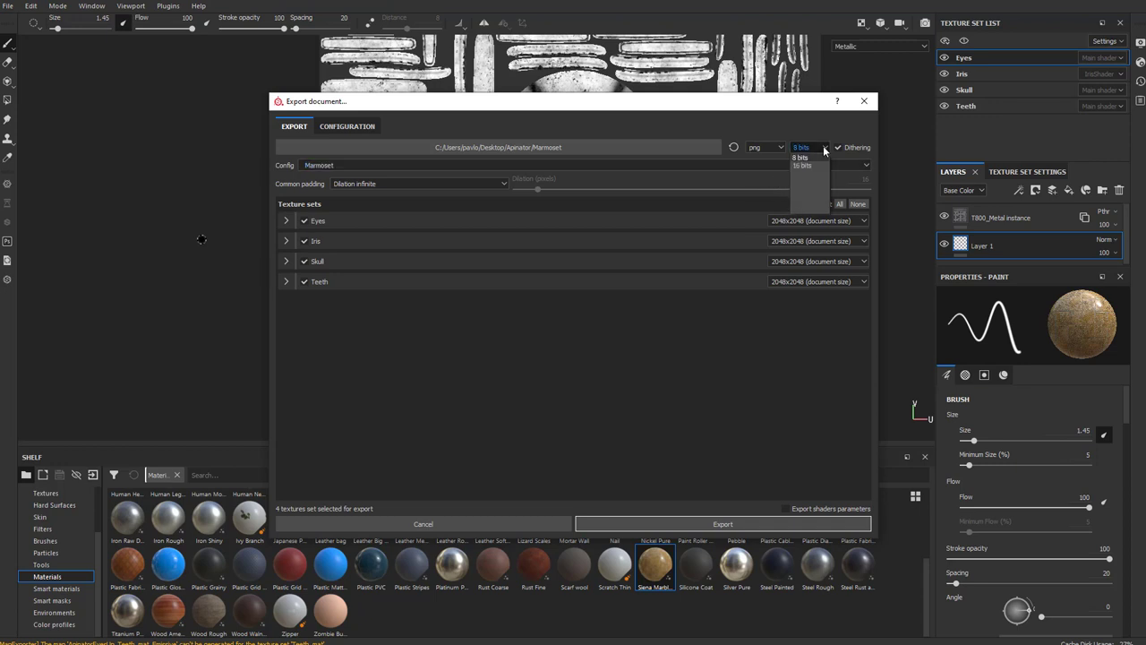
left_click(809, 158)
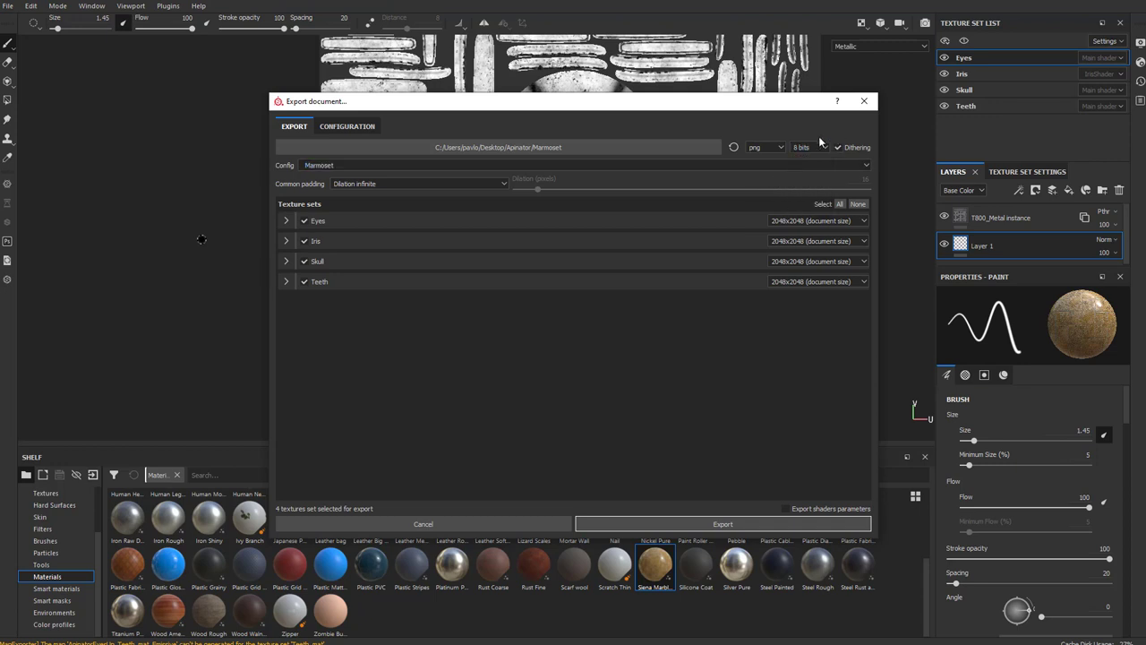
Step: Examine the lists of files to export for the Eyes and Iris texture sets
left_click(286, 220)
left_click(287, 220)
left_click(286, 242)
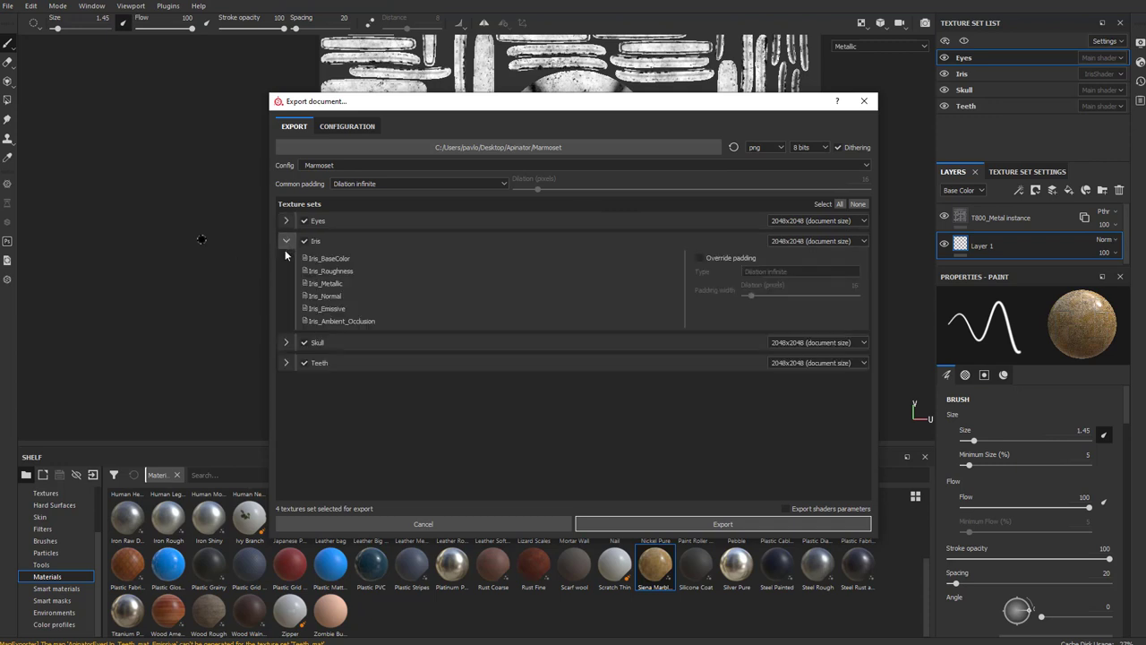
Step: Examine the list of files to export for the Skull texture set
left_click(285, 343)
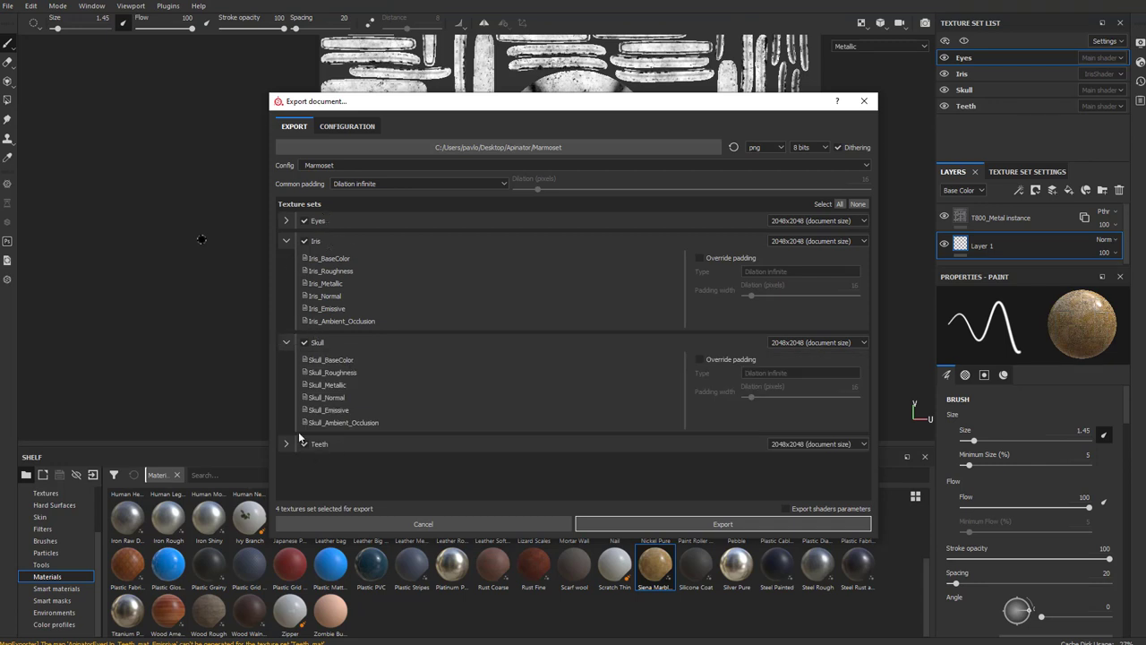
left_click(286, 344)
left_click(286, 242)
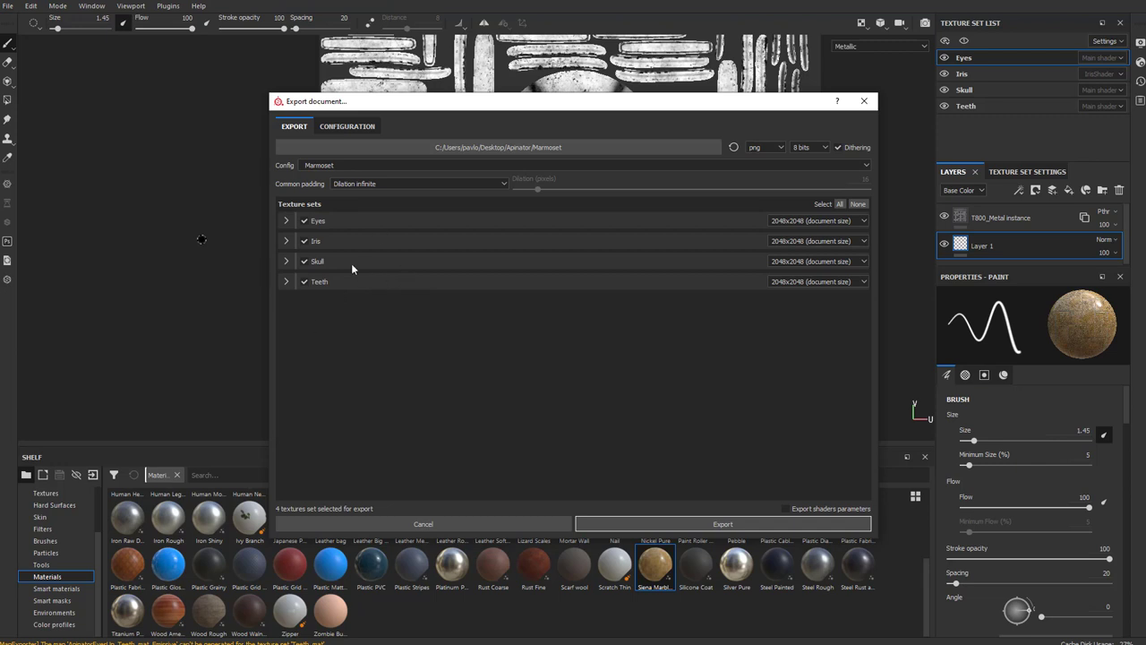
Step: Try excluding the Eyes, Iris and Teeth texture sets from the export, and include them again
left_click(305, 220)
left_click(304, 241)
left_click(304, 282)
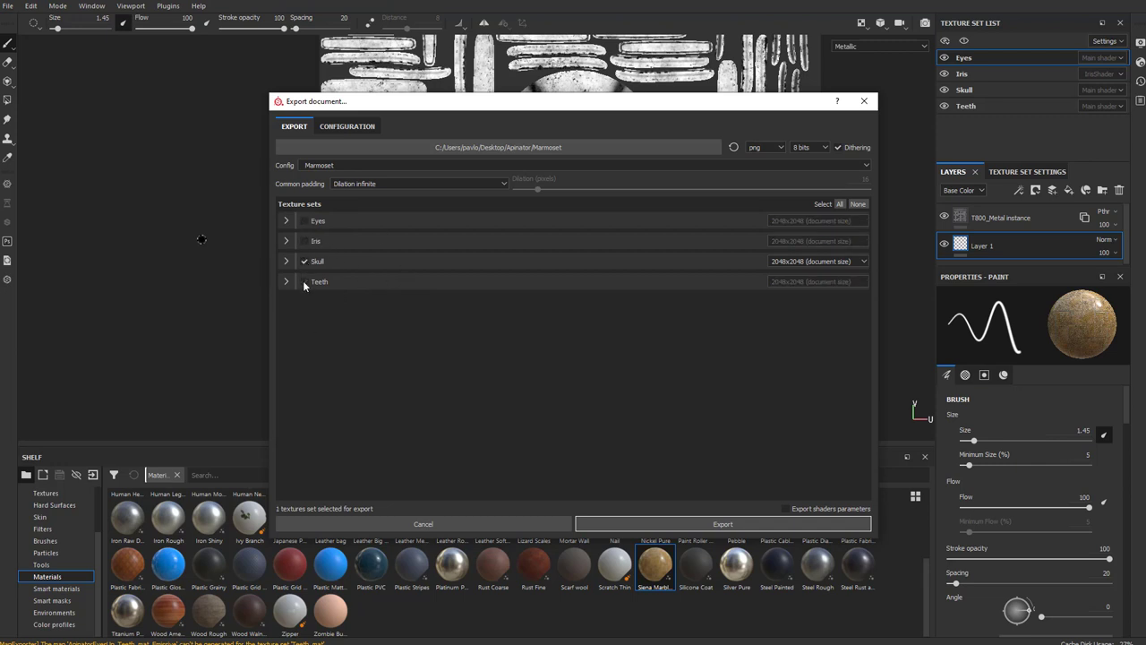
left_click(305, 282)
left_click(304, 241)
left_click(304, 220)
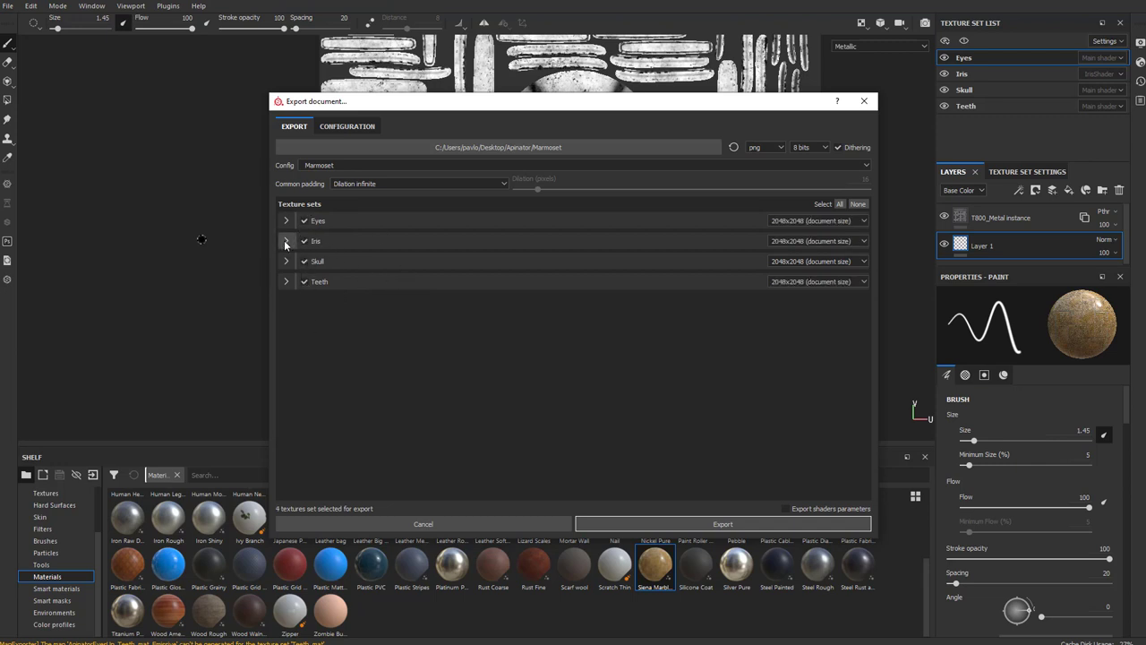
Step: Try overriding the padding for the Iris texture set, and turn the override off again
left_click(286, 241)
left_click(706, 258)
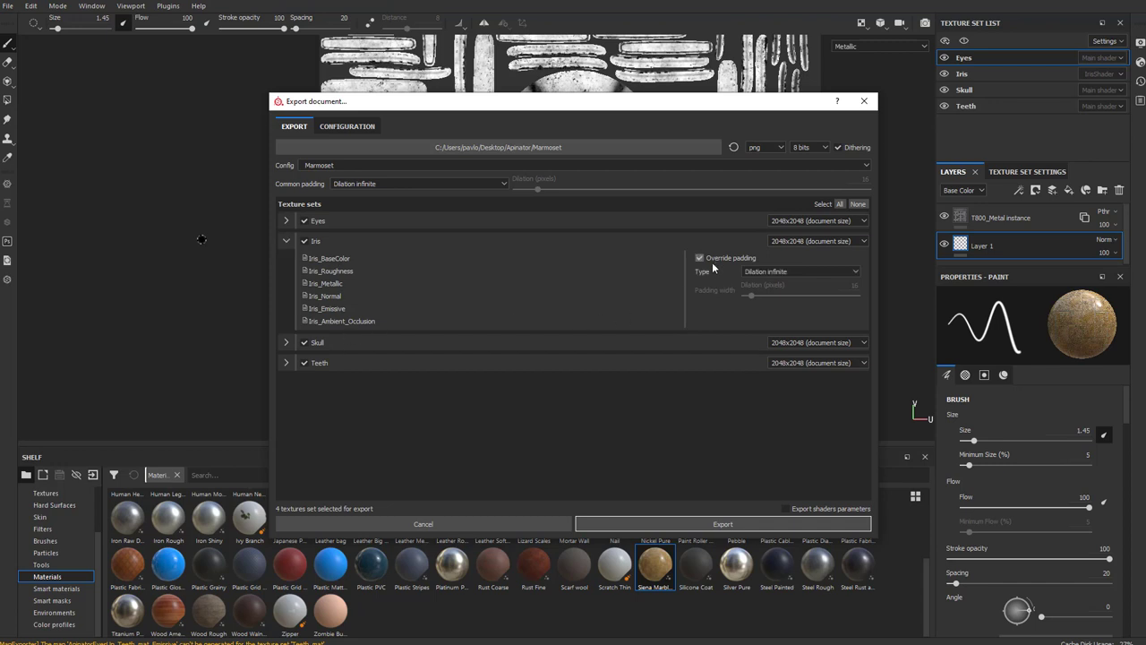
left_click(780, 271)
left_click(768, 288)
left_click(699, 258)
left_click(289, 240)
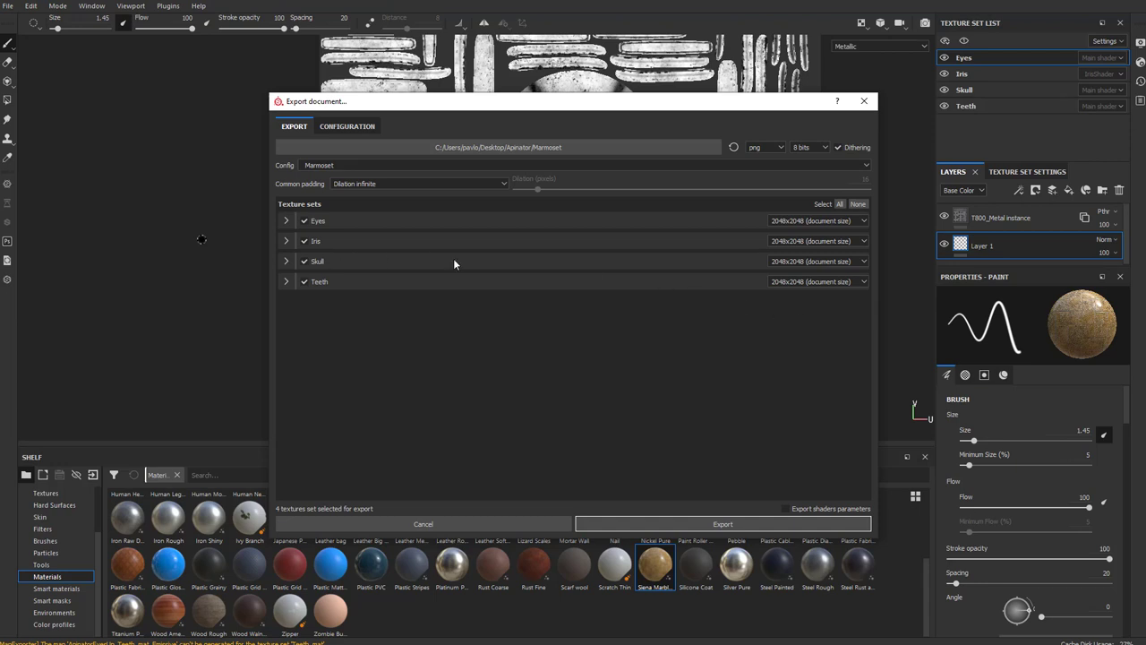
Step: Set the export resolution to 4096x4096 for Skull, 1024x1024 for Teeth and 2048x2048 (document size) for Eyes
left_click(833, 261)
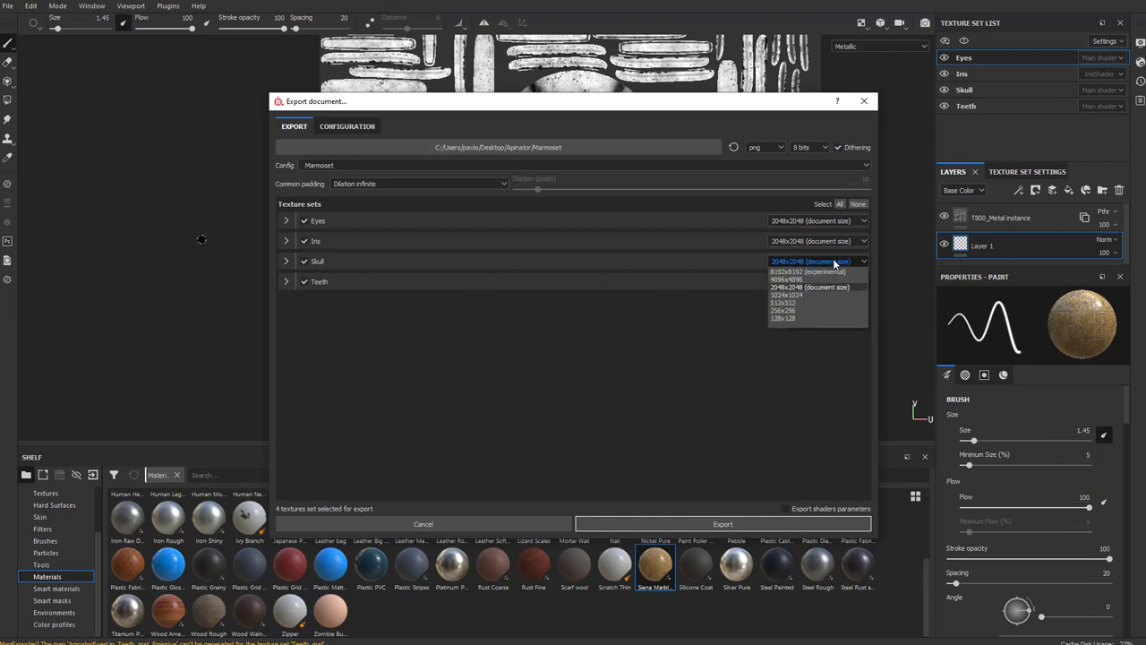
left_click(802, 279)
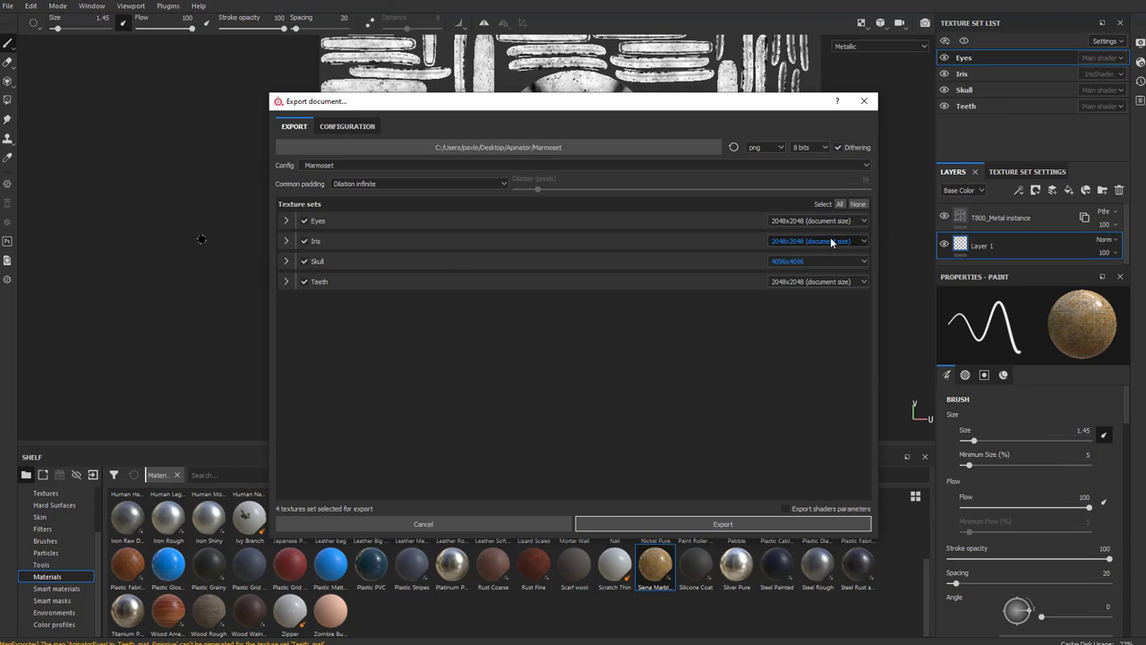
left_click(806, 221)
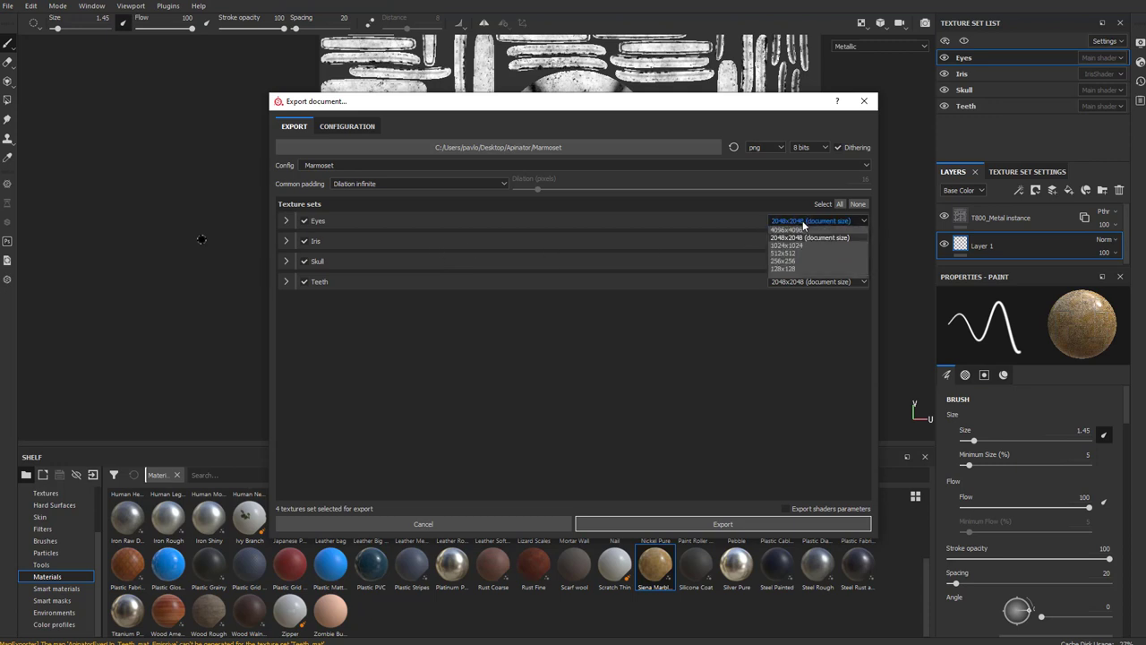
left_click(800, 253)
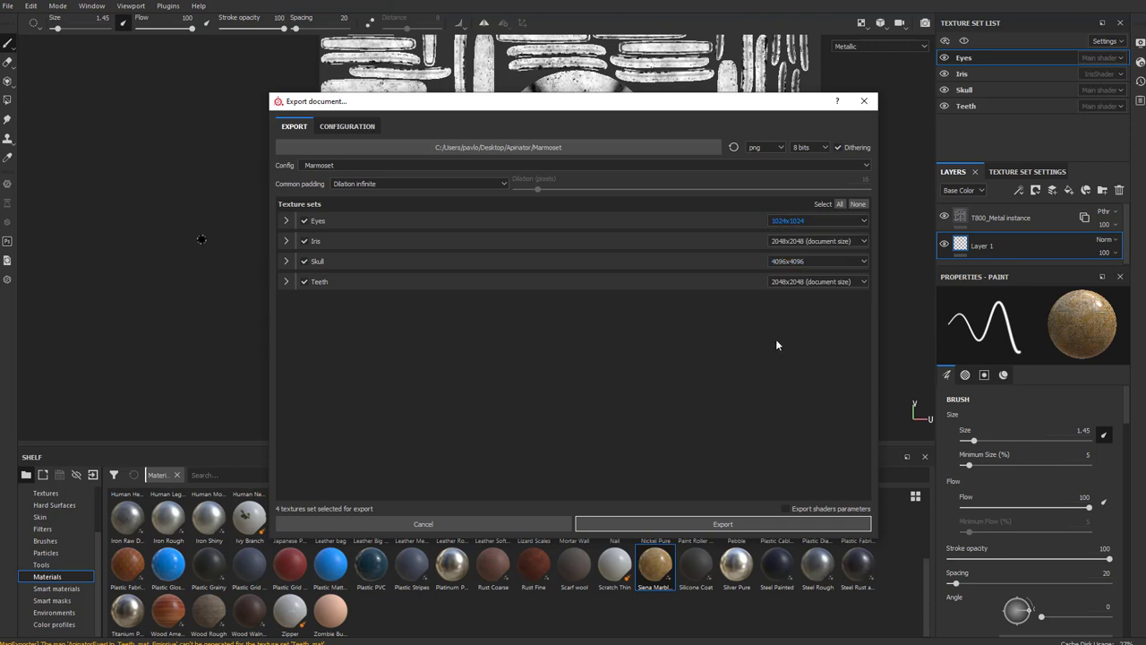
left_click(797, 282)
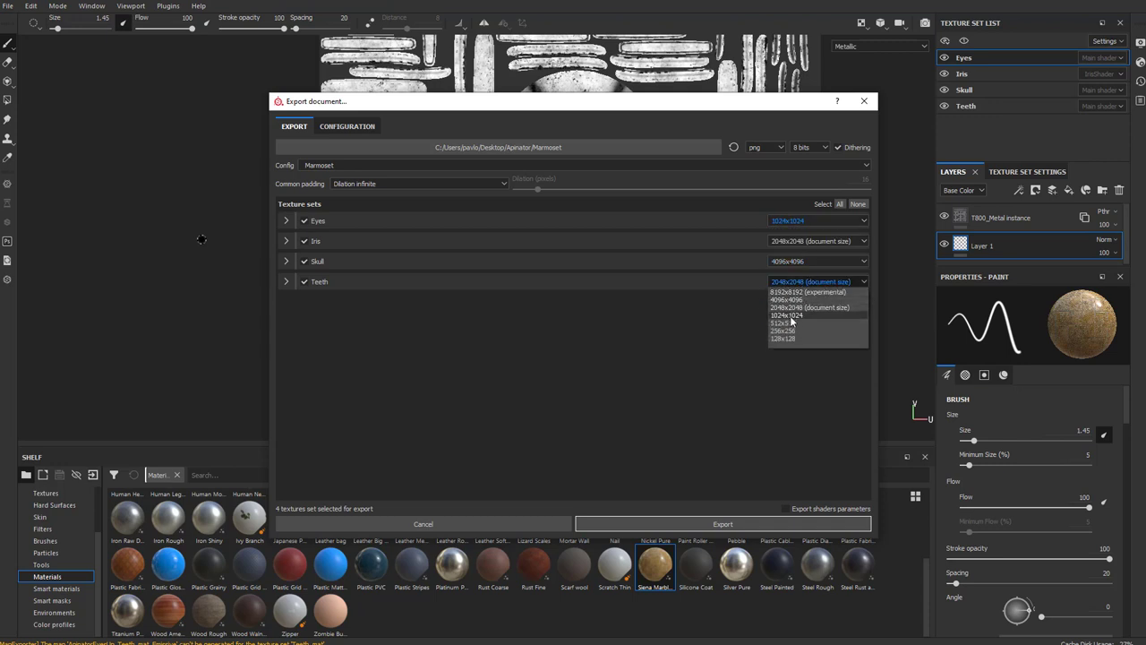
left_click(790, 315)
left_click(806, 220)
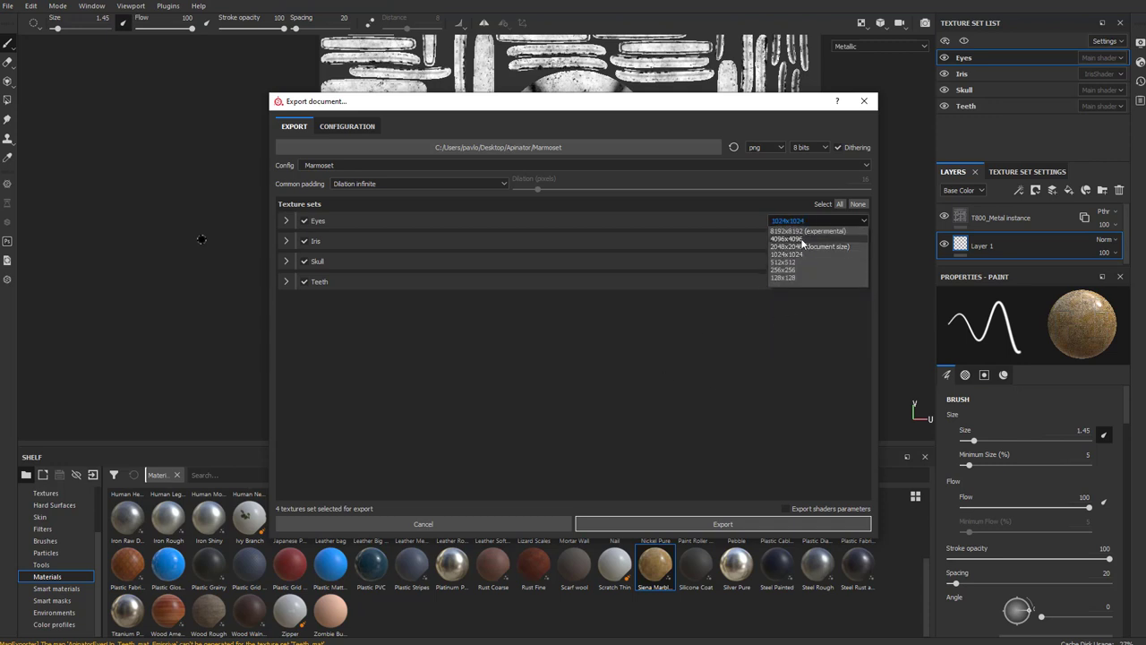
left_click(778, 246)
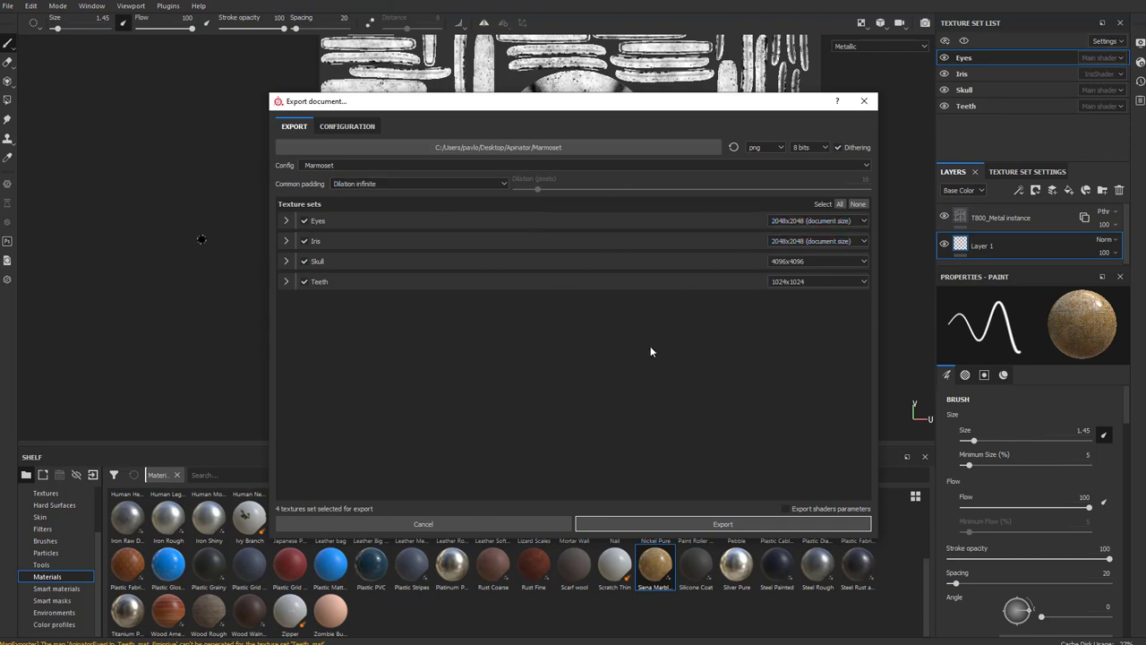
left_click(771, 146)
left_click(771, 146)
left_click(799, 147)
left_click(797, 150)
Step: Create a folder called Marmoset inside the Apinator folder on the desktop and use it as the export destination
left_click(499, 146)
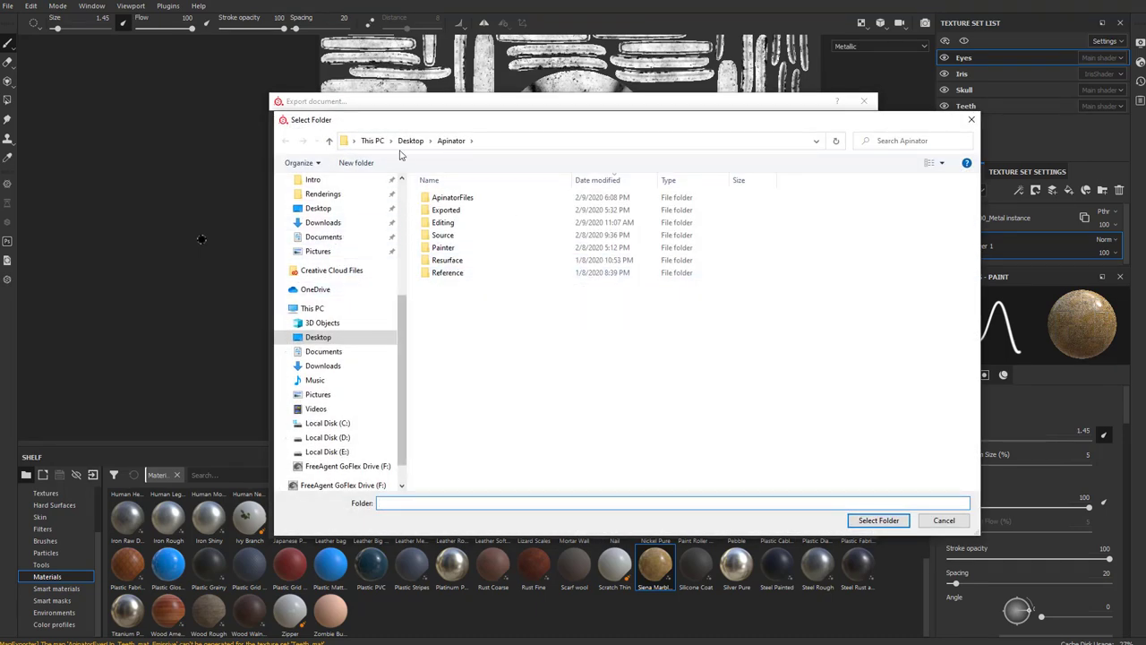
right_click(492, 310)
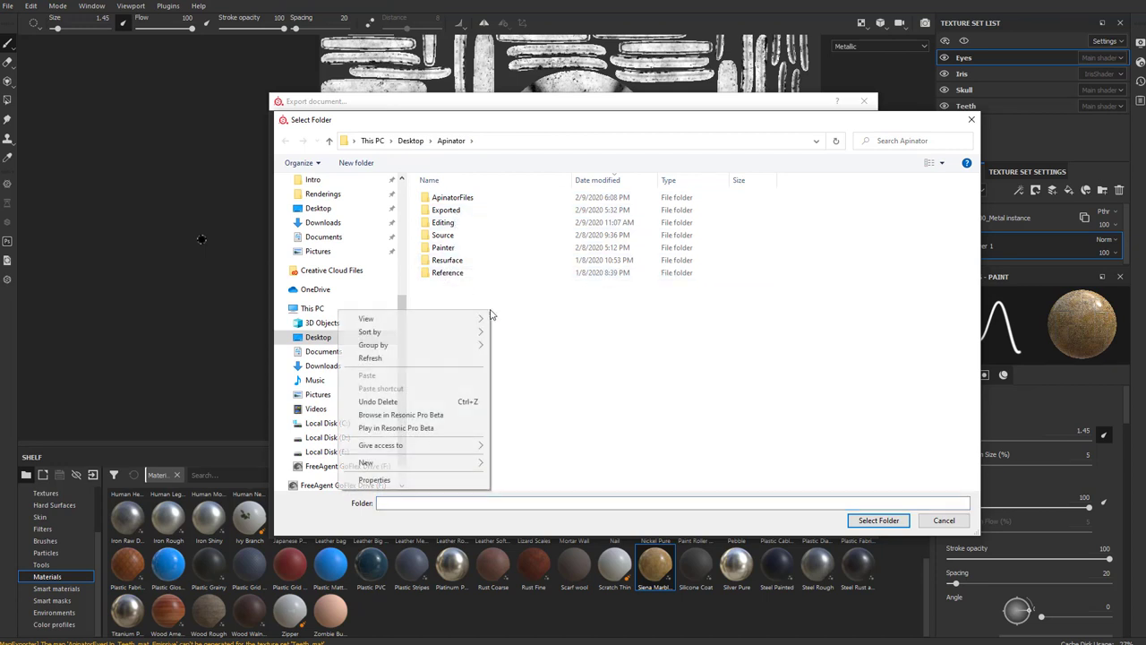
mouse_move(422, 462)
left_click(507, 467)
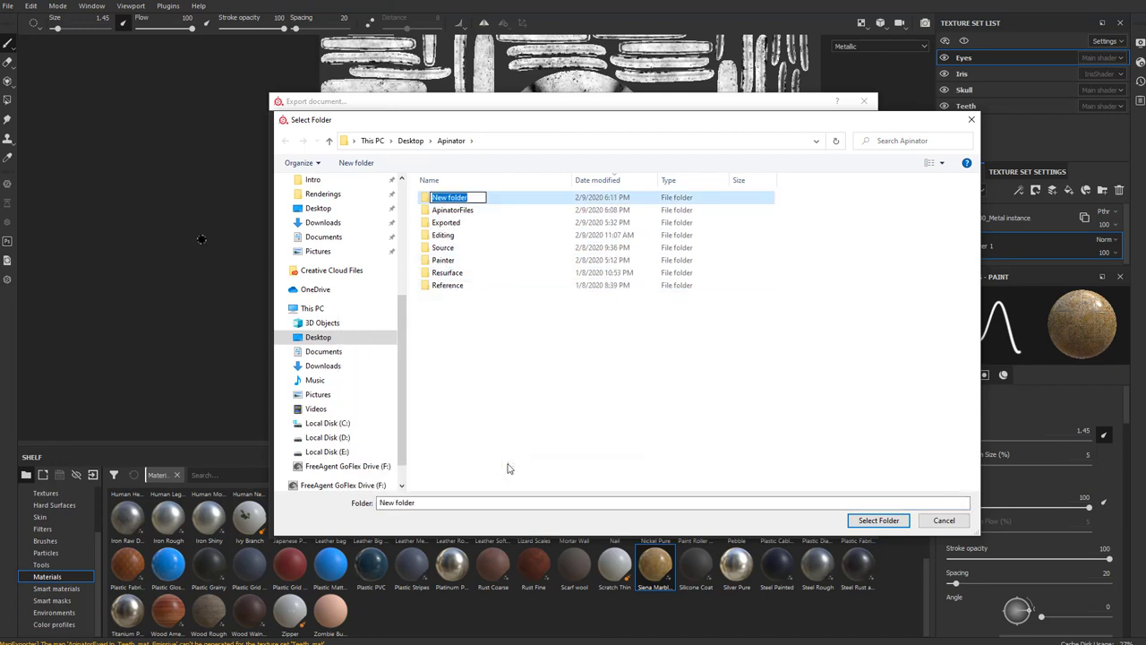
type("Marmoset")
key("Return")
key("Return")
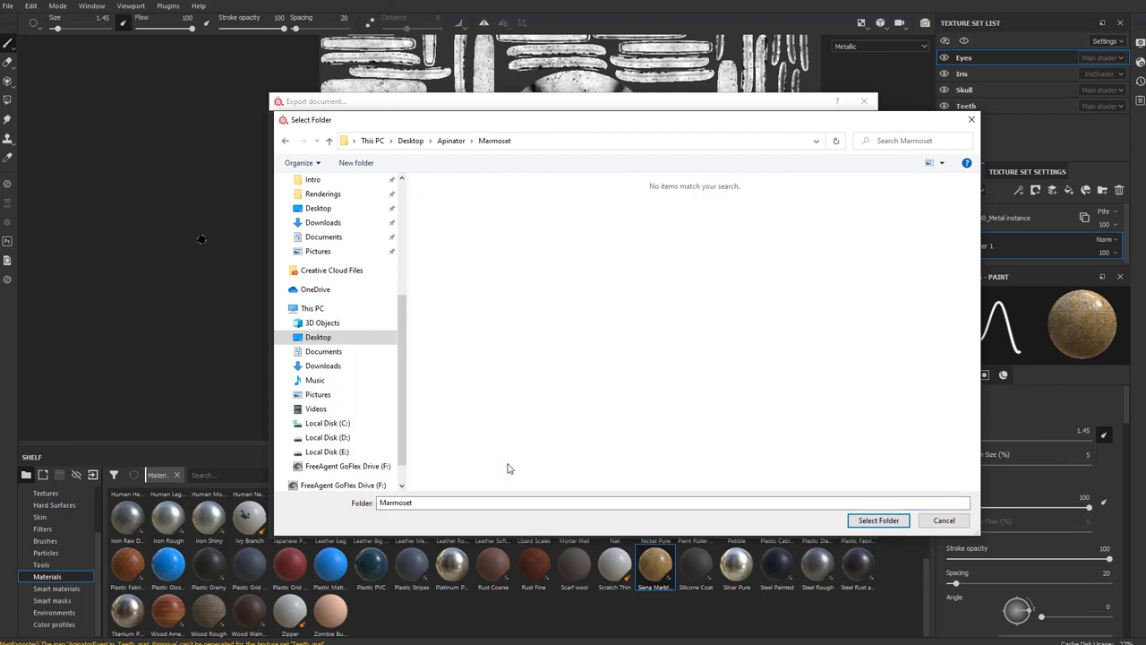
left_click(855, 522)
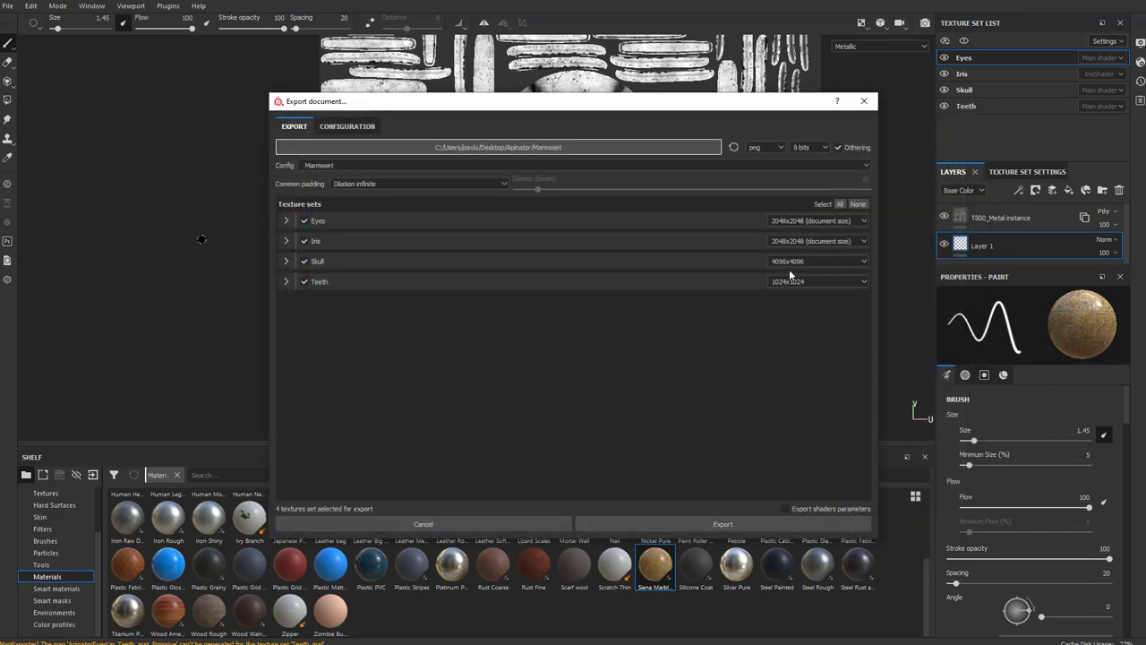
Step: Export the four texture sets and open the folder containing the exported files
left_click(694, 523)
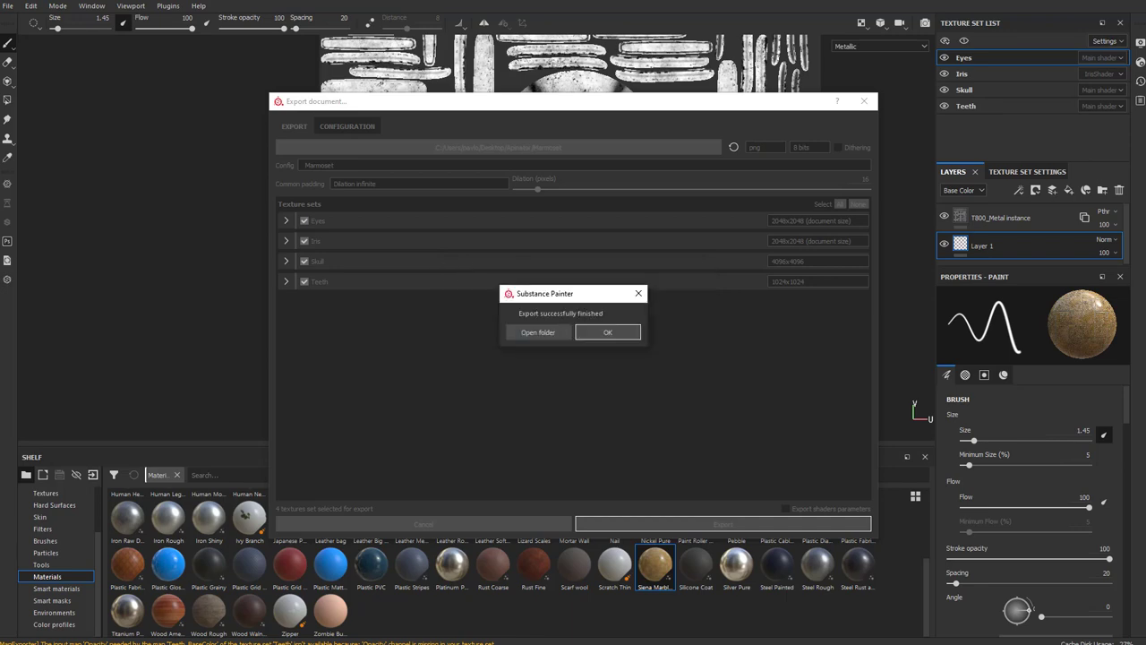
left_click(537, 332)
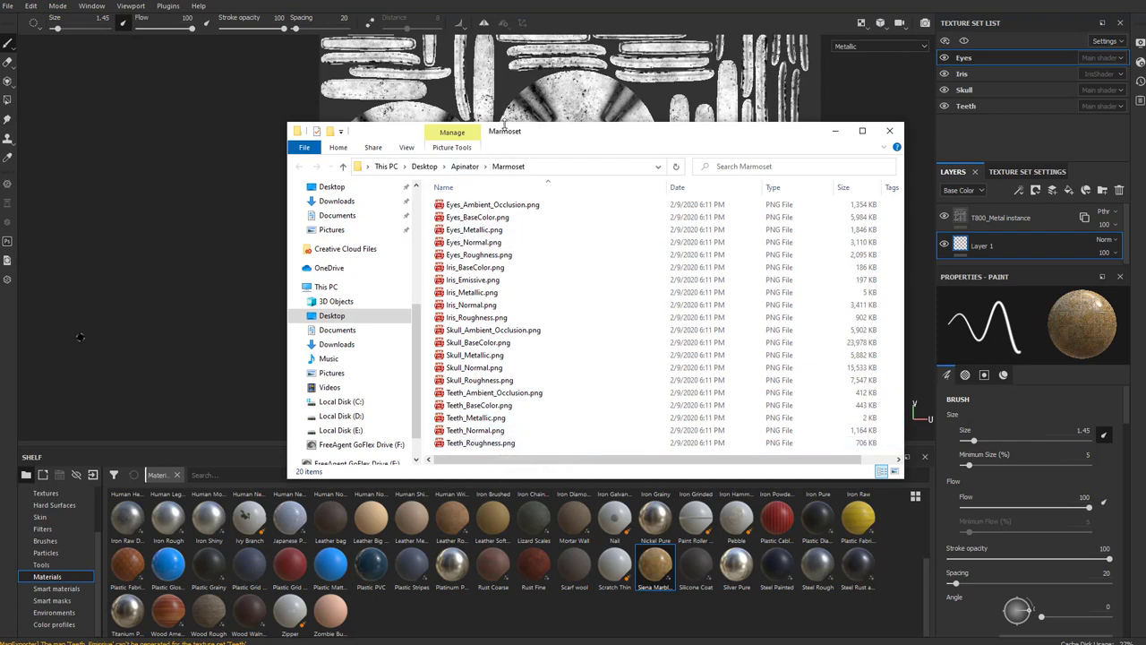
left_click_drag(481, 136, 481, 100)
Step: Look through the exported Eyes, Iris, Skull and Teeth texture files, and return to Substance Painter
left_click(481, 170)
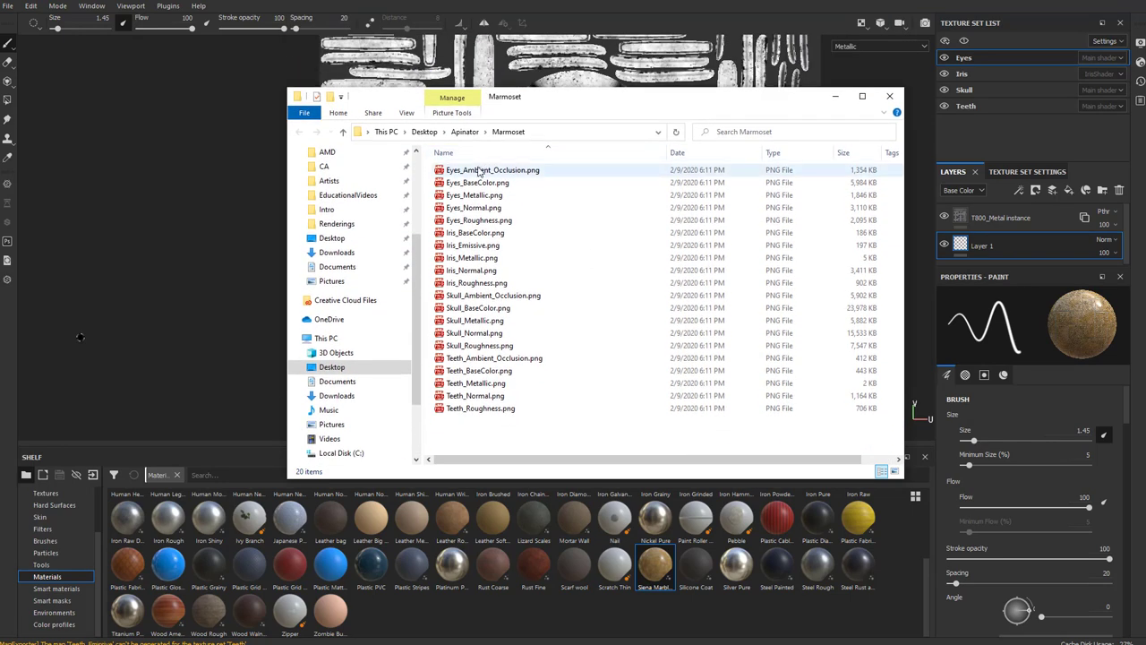
left_click(479, 220, "shift")
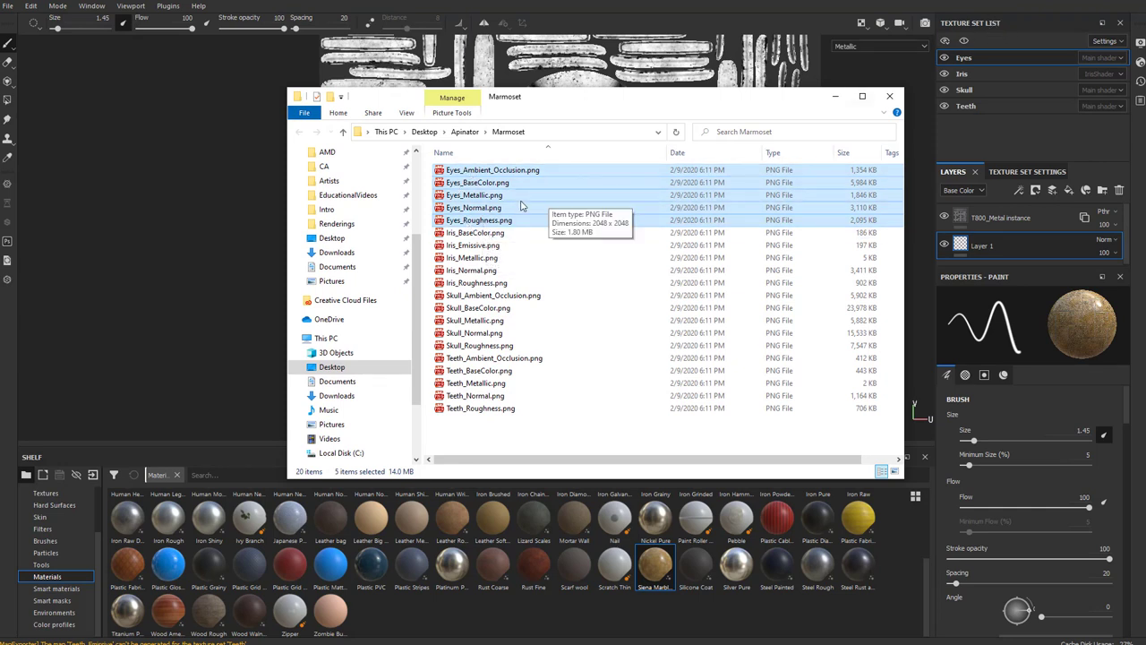
left_click(458, 174)
left_click(479, 219, "shift")
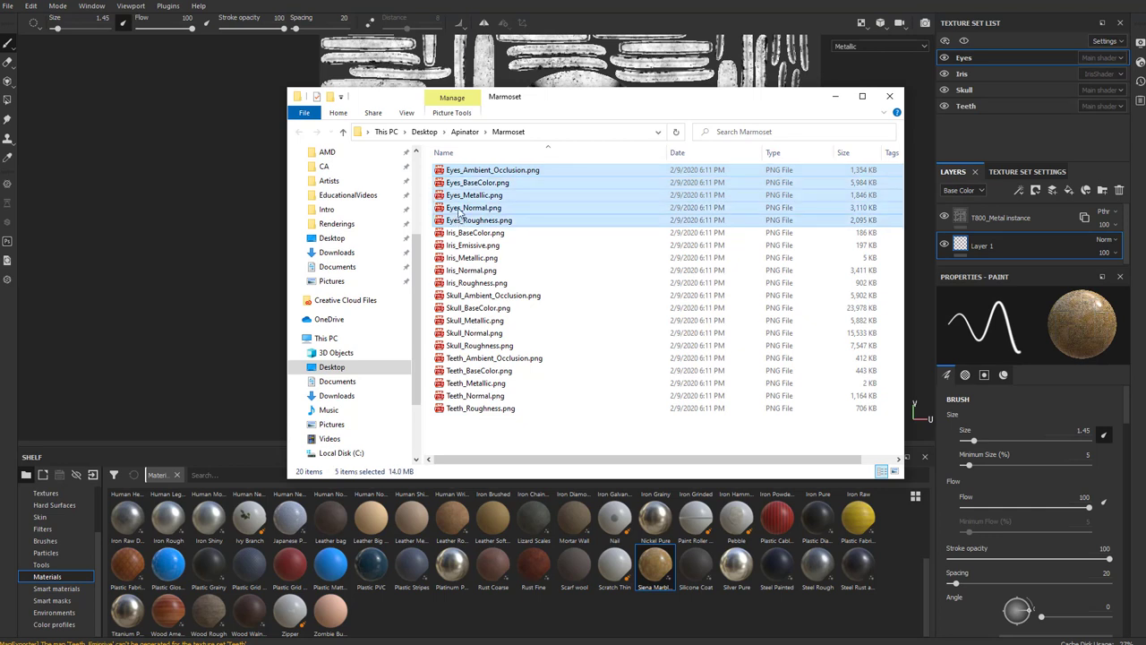
left_click(484, 232)
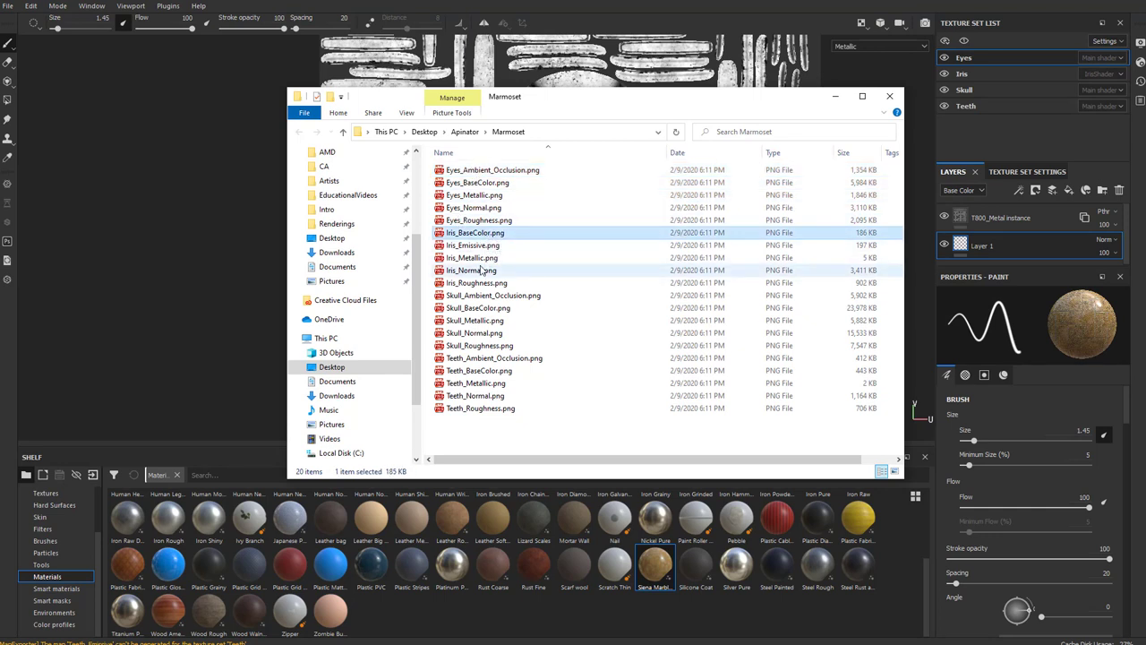
left_click(479, 295, "shift")
left_click(474, 296)
left_click(479, 344, "shift")
left_click(484, 358)
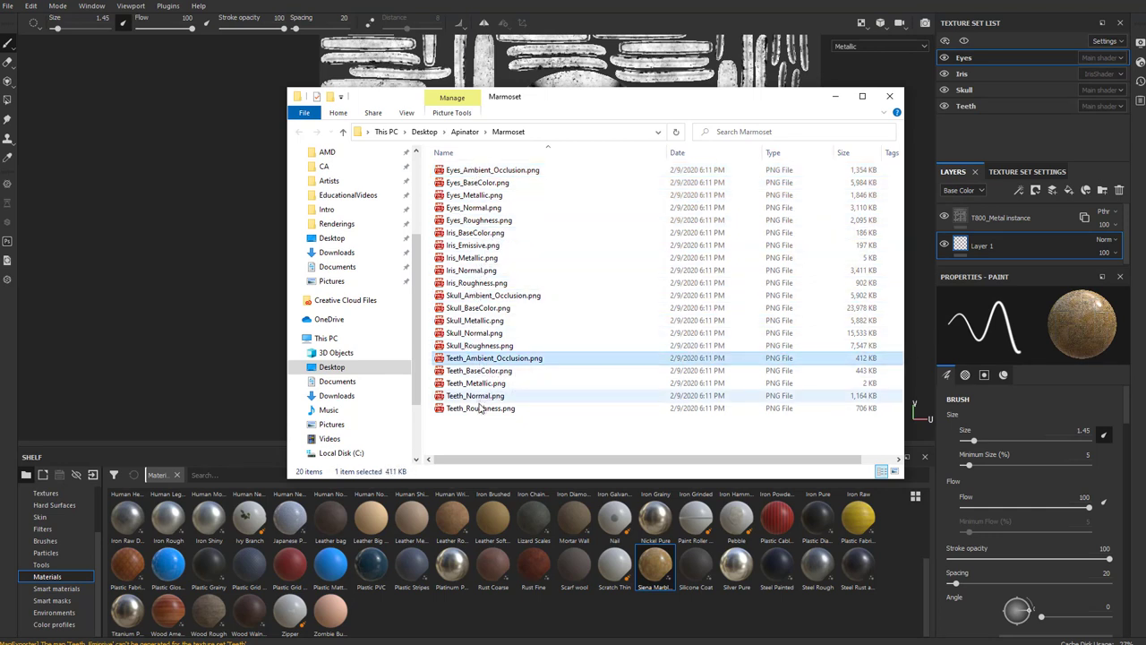
left_click(480, 409, "shift")
left_click_drag(555, 102, 535, 136)
key("alt+Tab")
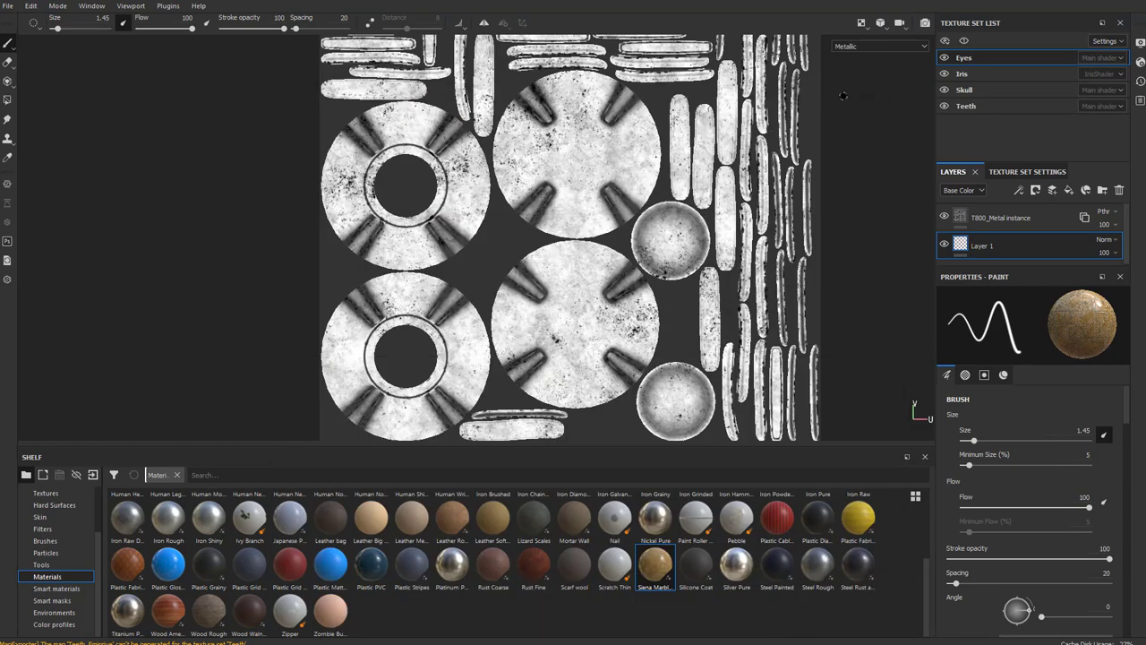